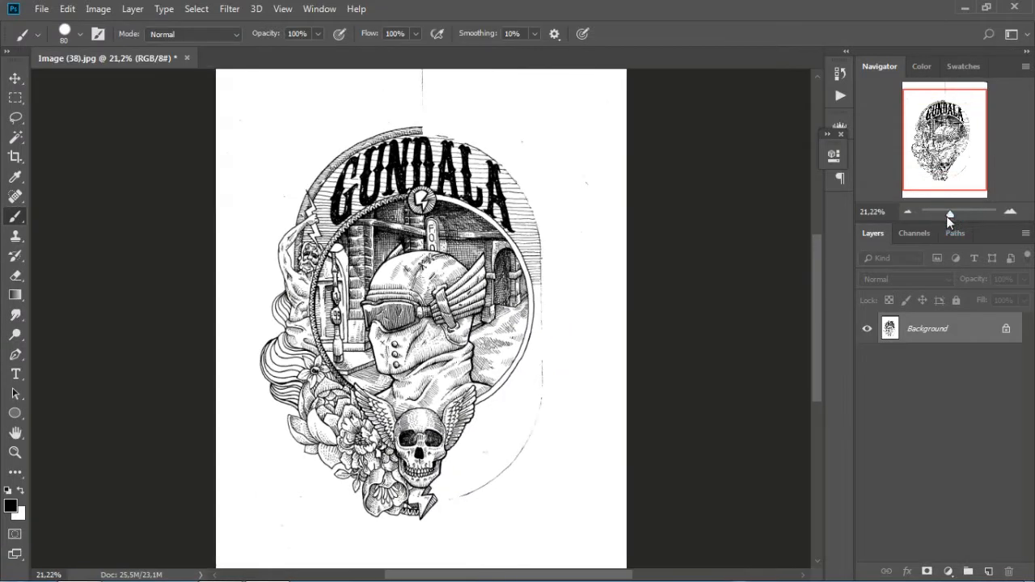
Step: Convert the image to Grayscale mode, discarding its color information
click(99, 11)
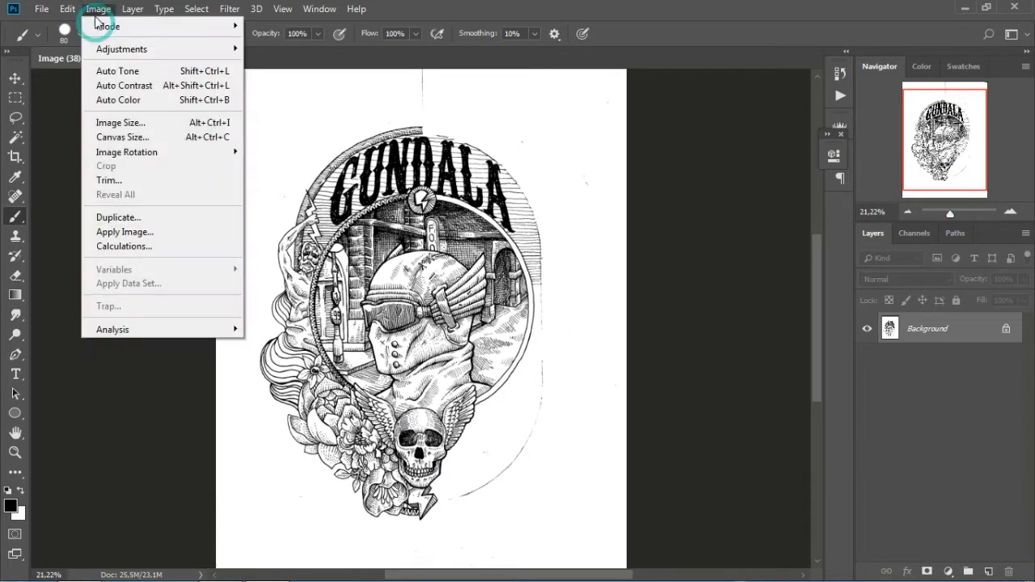
mouse_move(111, 29)
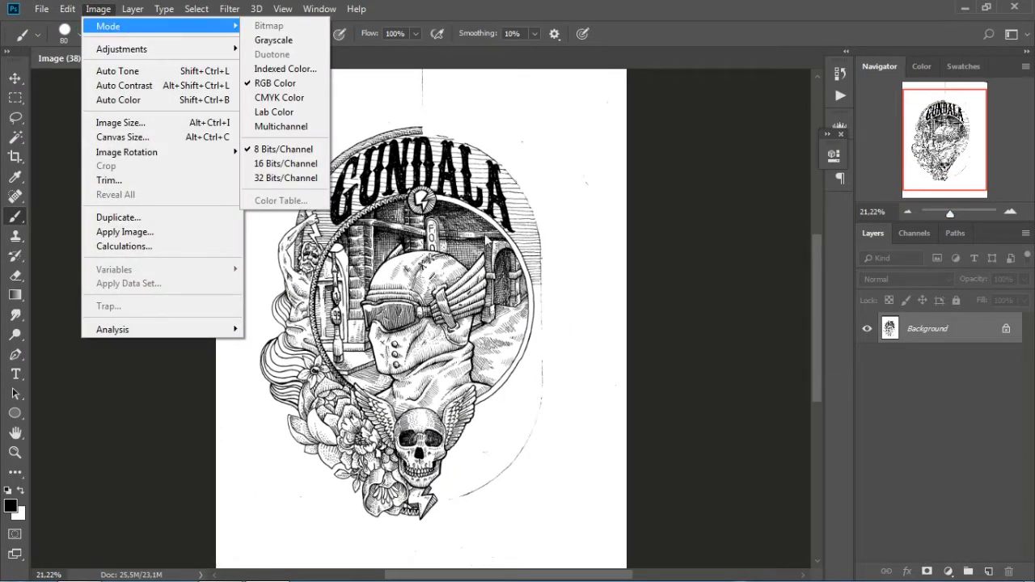
click(577, 317)
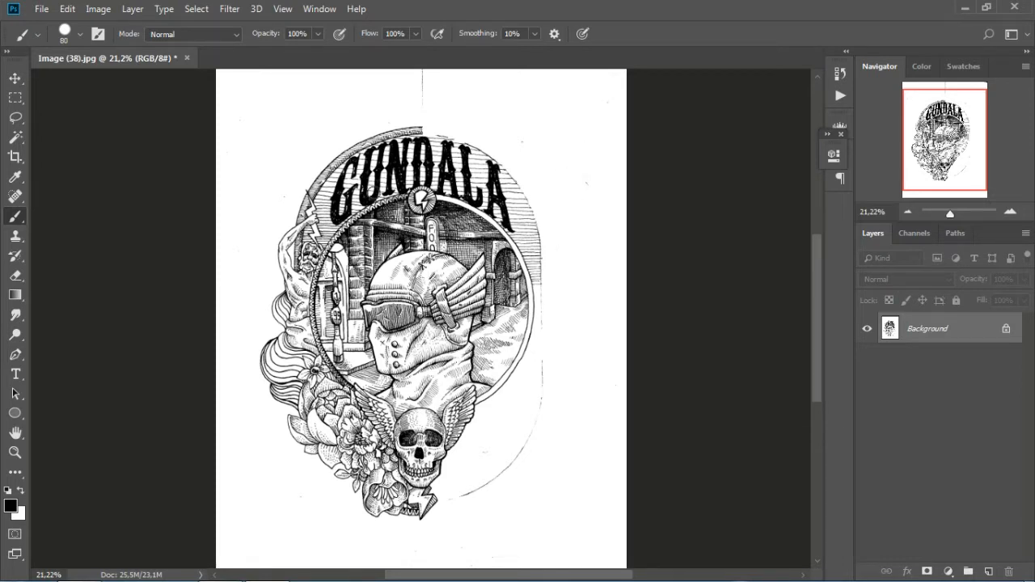
click(99, 10)
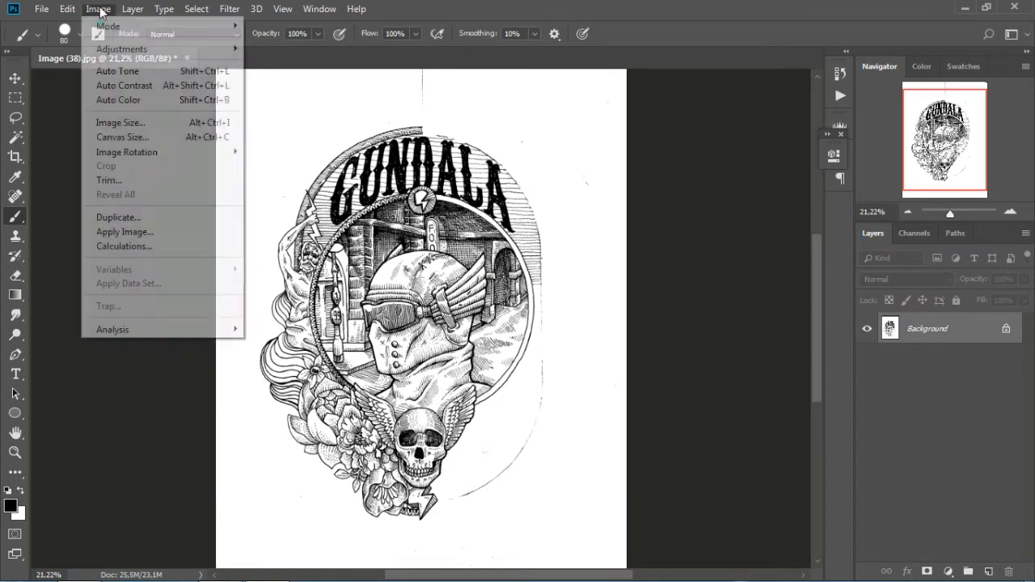
mouse_move(128, 29)
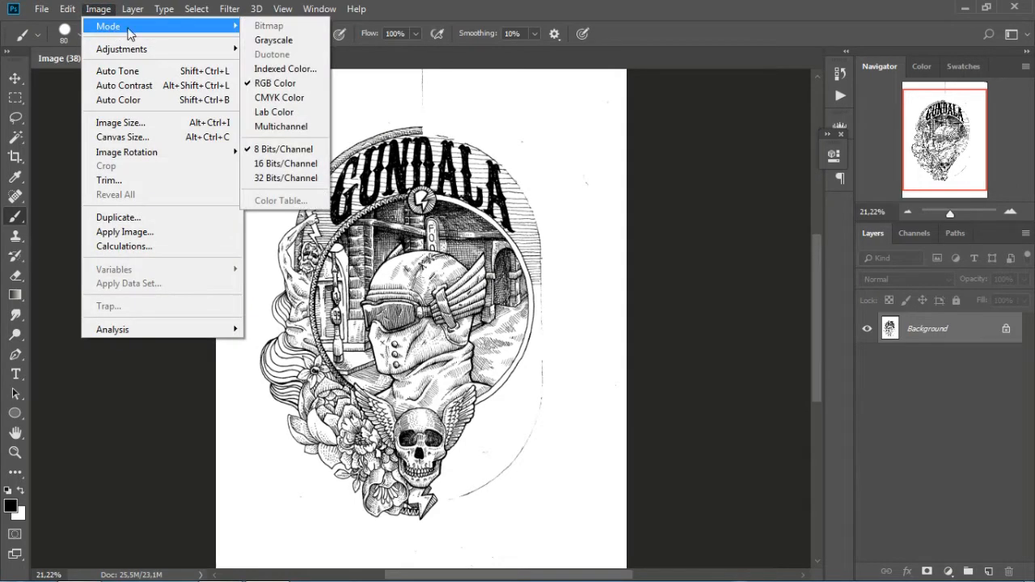
click(294, 40)
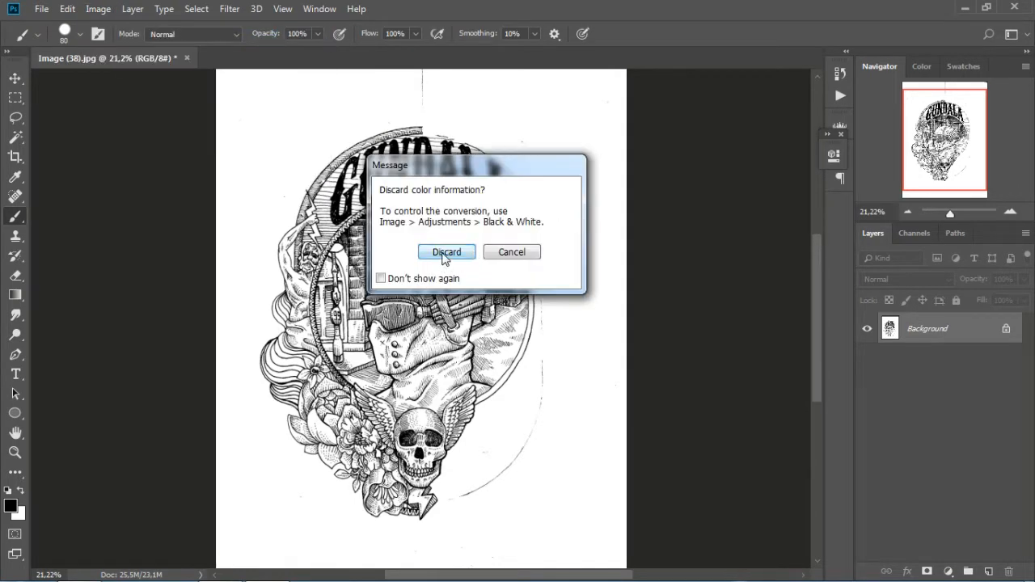
click(447, 254)
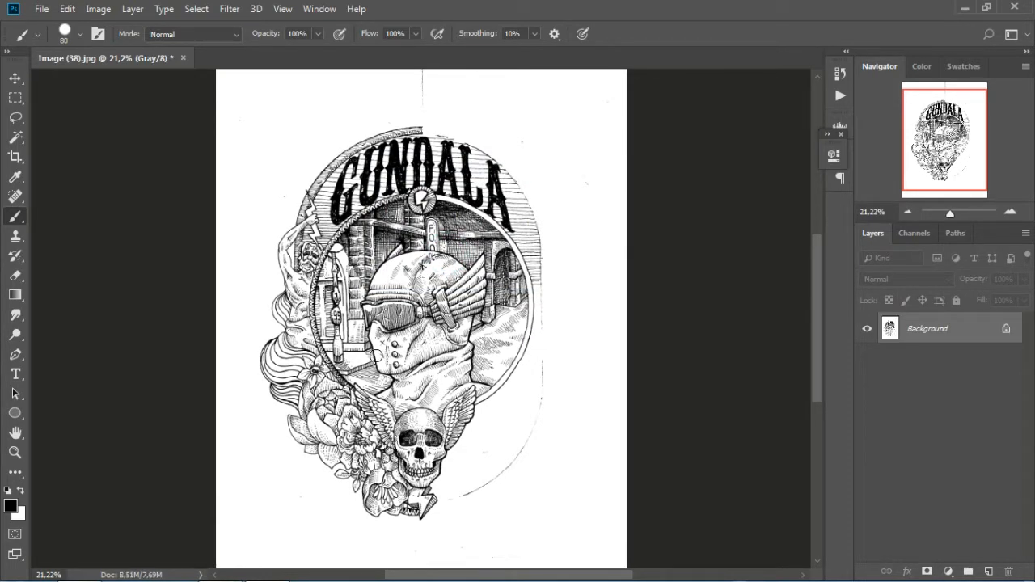
Step: Paint a test squiggle beside the lettering with the foreground color set to ff0000, and undo the stroke
click(13, 508)
drag(670, 301, 726, 241)
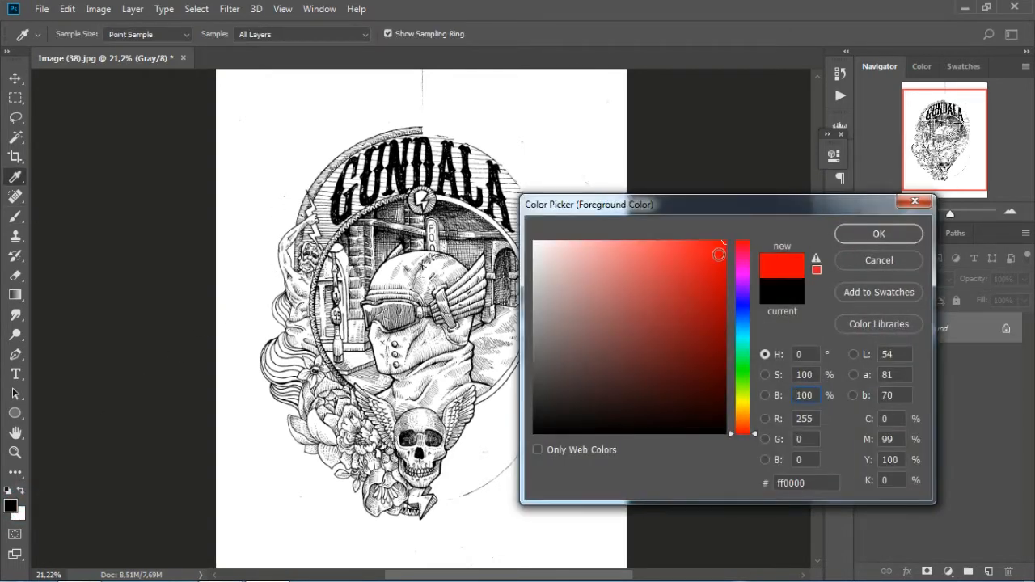
click(867, 234)
drag(527, 130, 591, 207)
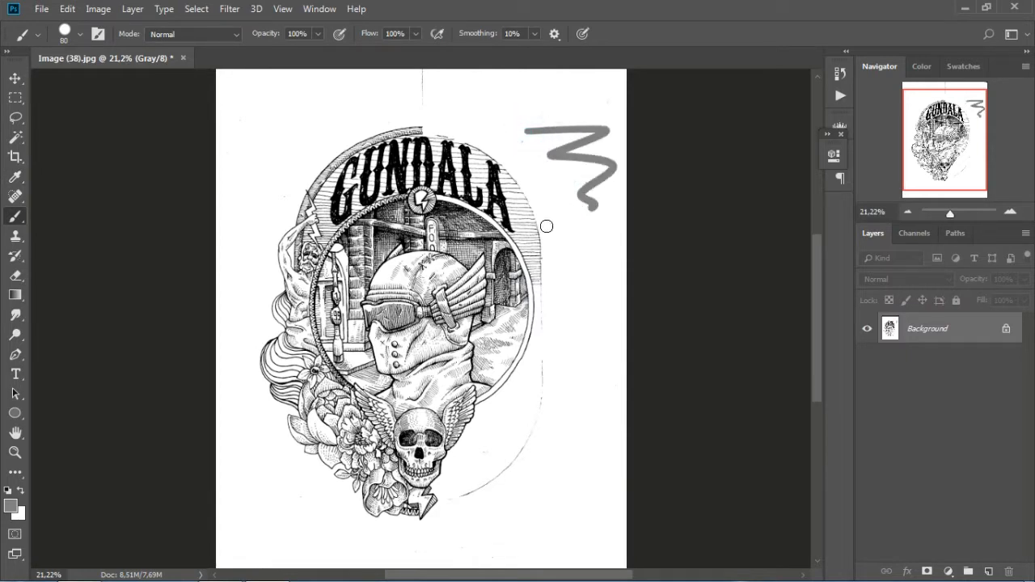
key(ctrl+z)
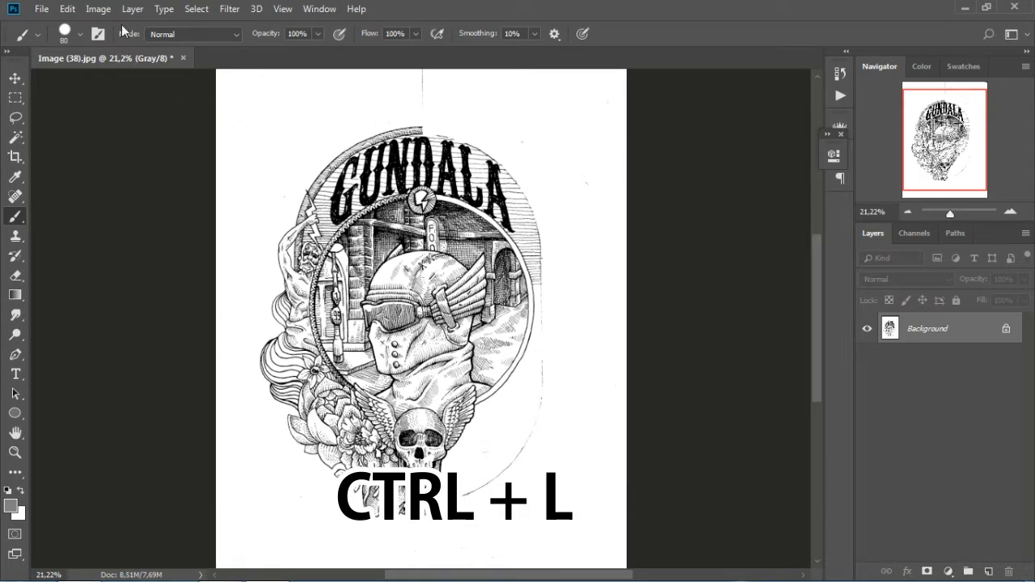
Step: Darken the line art with a Levels adjustment, using midtone input 0.34 and white input 214
click(98, 9)
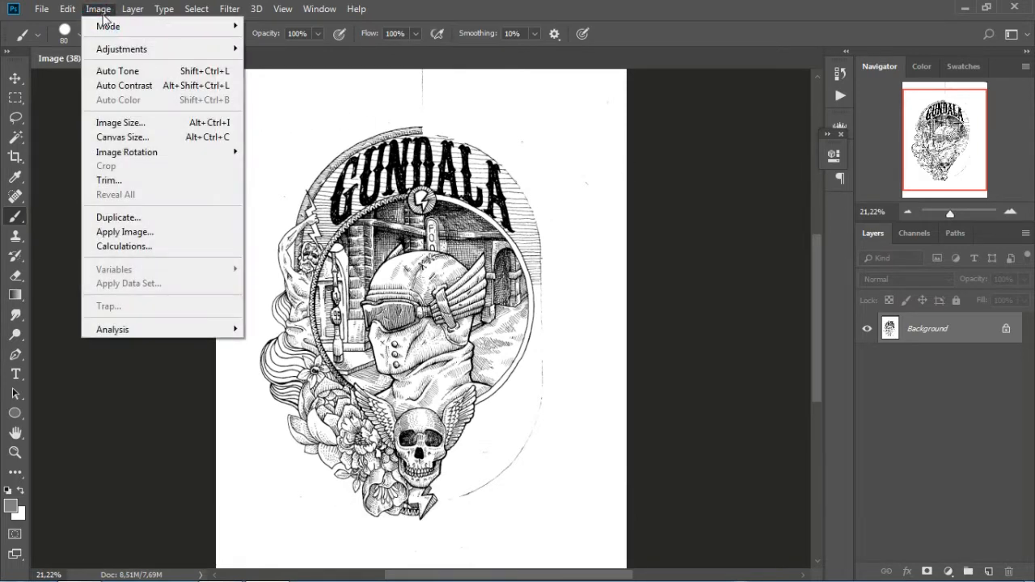
mouse_move(139, 50)
click(280, 63)
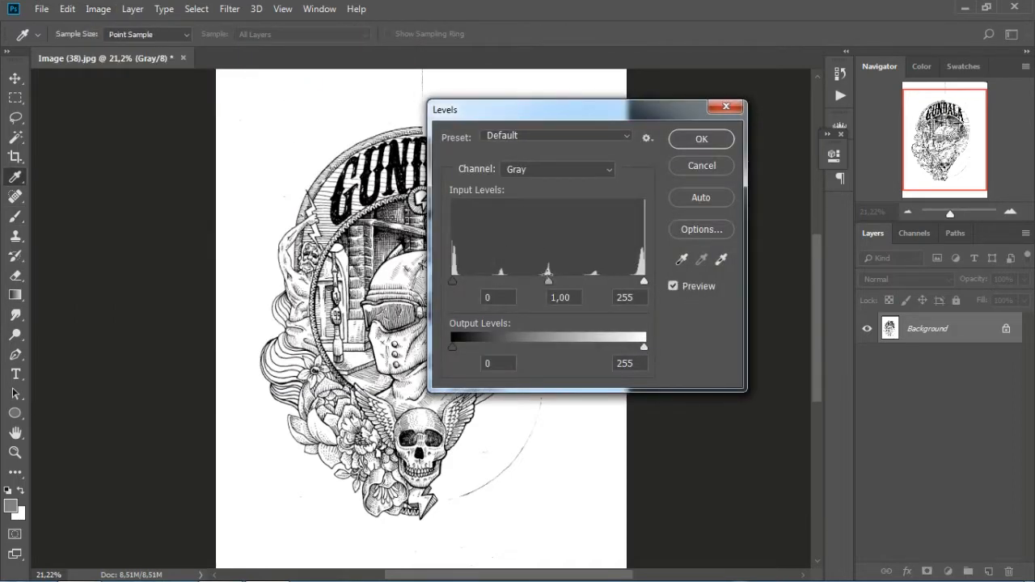
drag(549, 282, 579, 282)
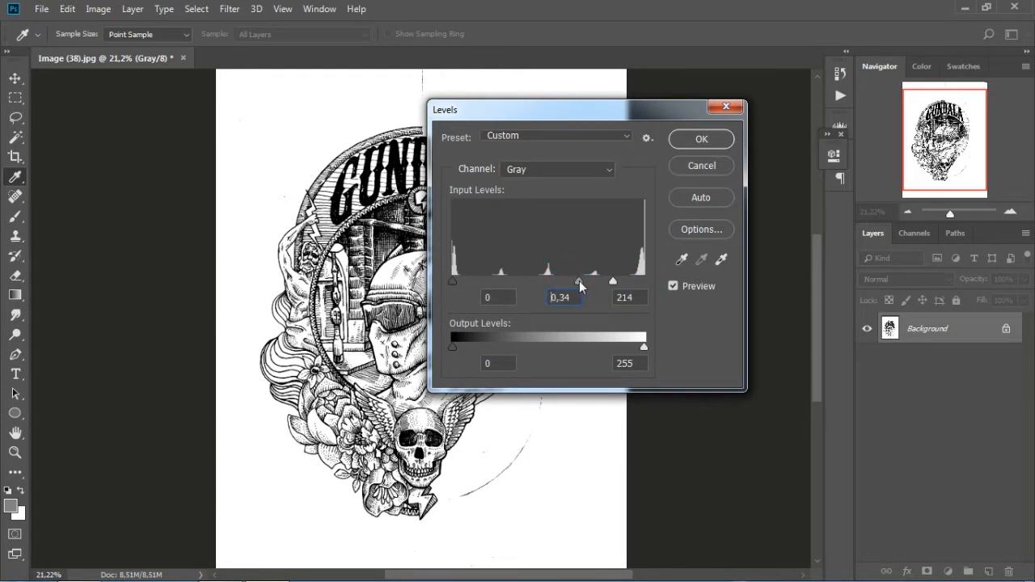
click(701, 139)
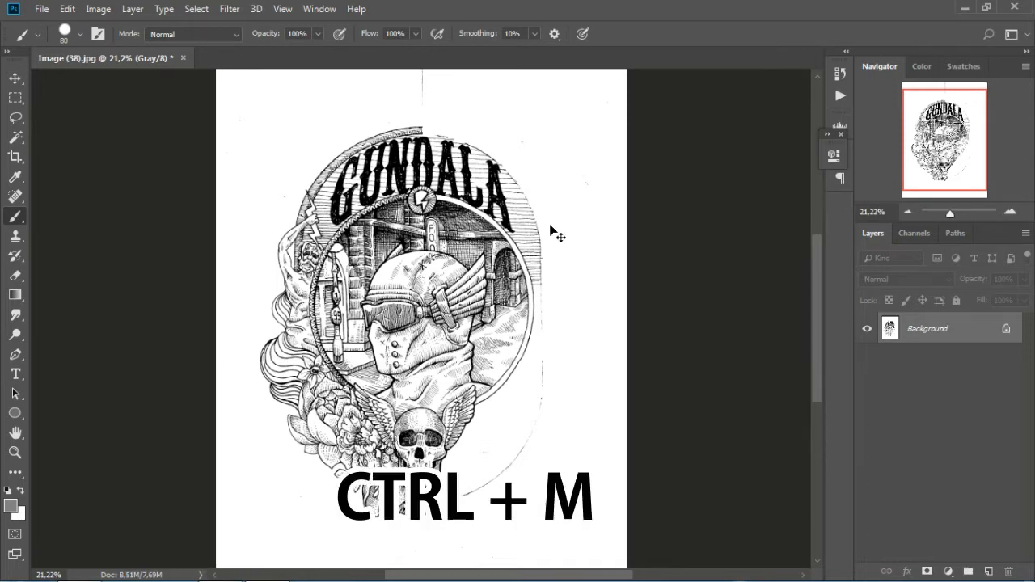
Step: Increase the drawing's contrast with an S-shaped Curves adjustment, placing the upper point at input 64, output 84
key(ctrl+m)
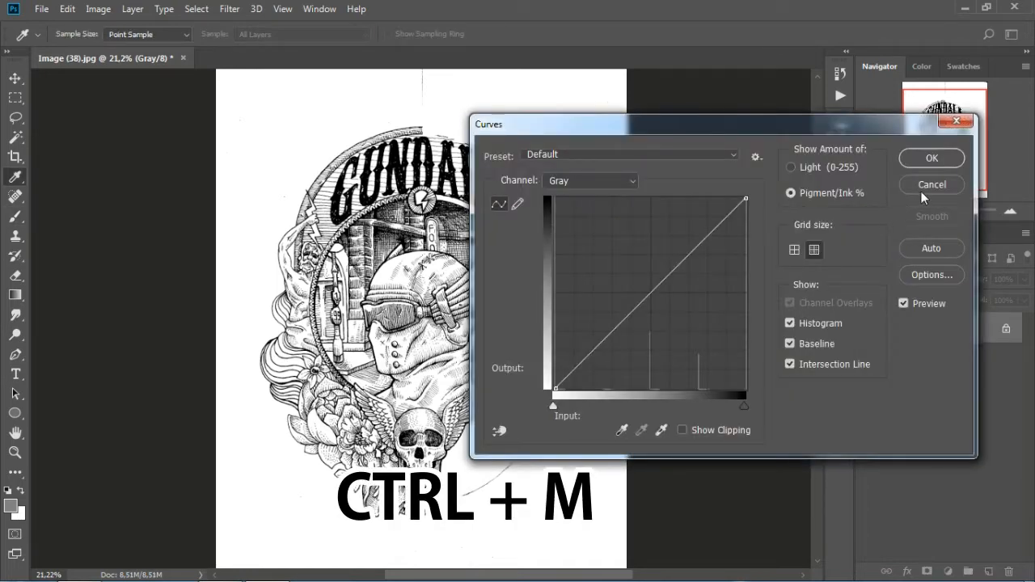
click(931, 187)
click(98, 9)
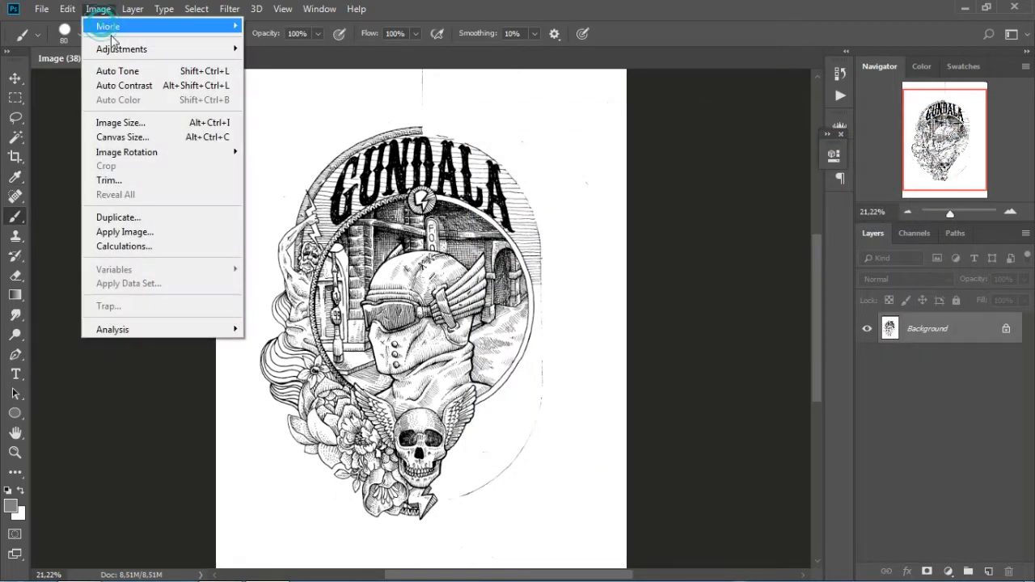
mouse_move(134, 51)
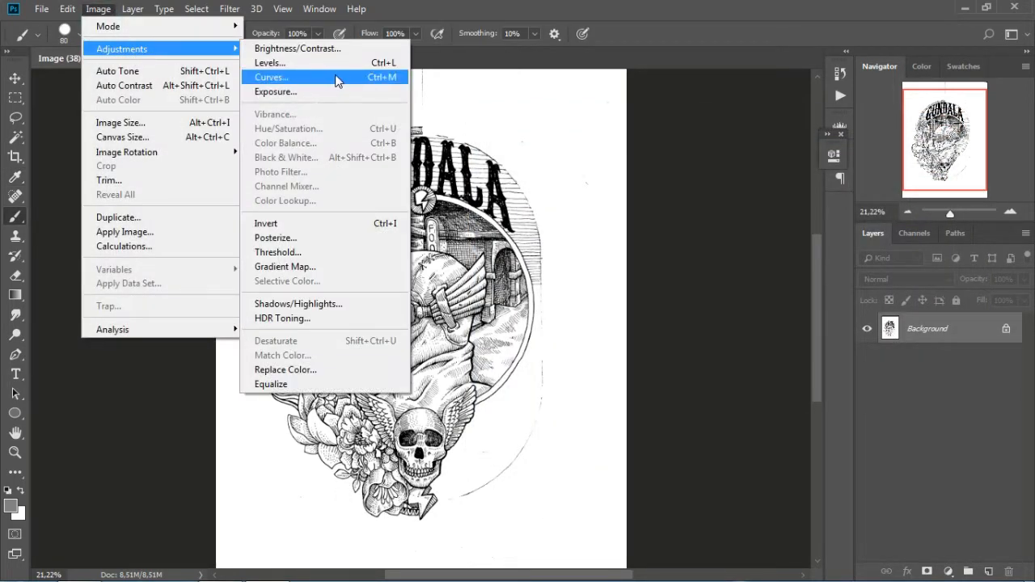
click(338, 78)
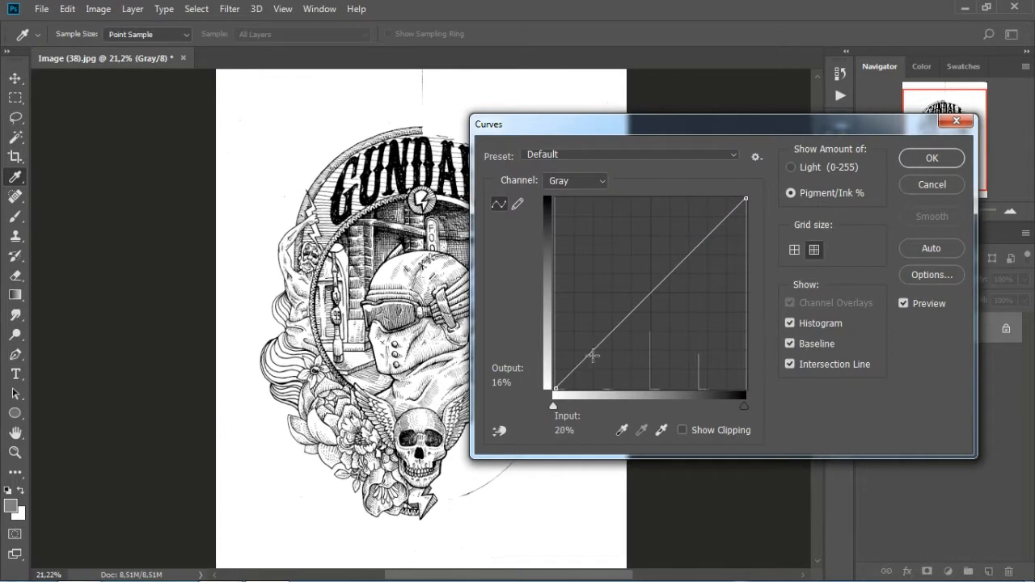
drag(601, 343, 619, 359)
drag(693, 279, 677, 230)
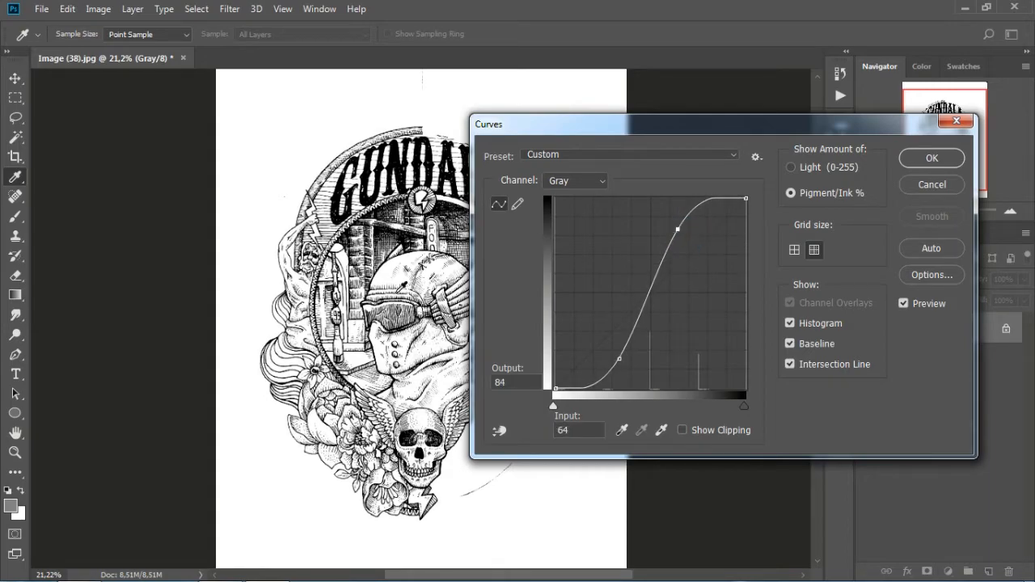
click(932, 158)
key(b)
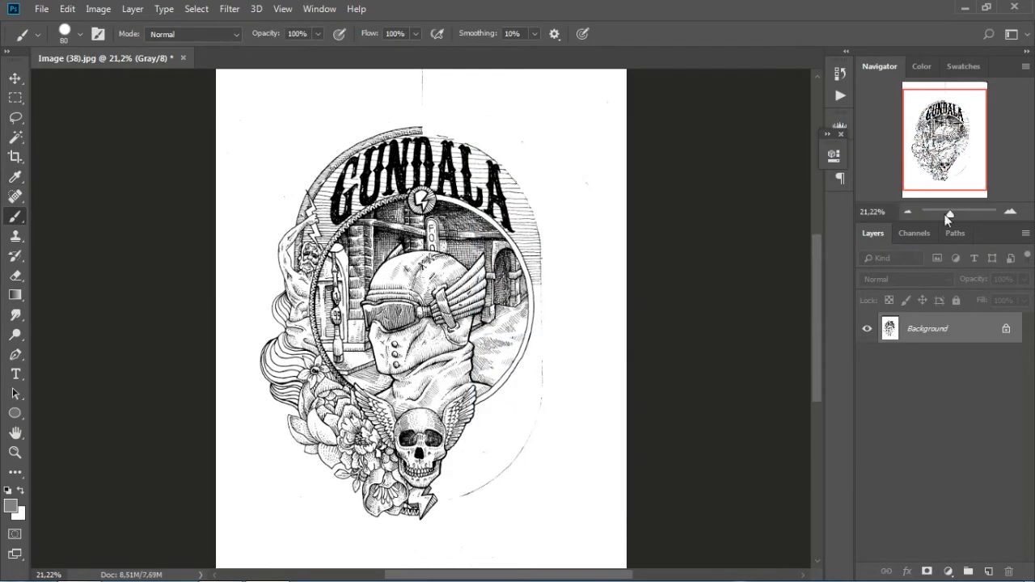
Step: Check the line quality around the goggles up close and set the brush's foreground color to ff6f6f
drag(953, 213, 959, 214)
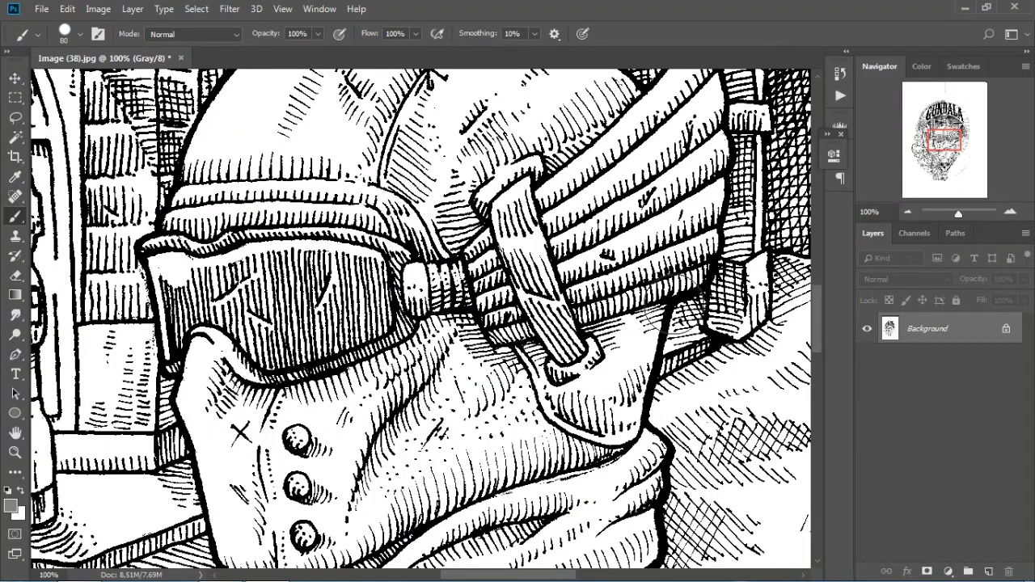
drag(960, 213, 944, 217)
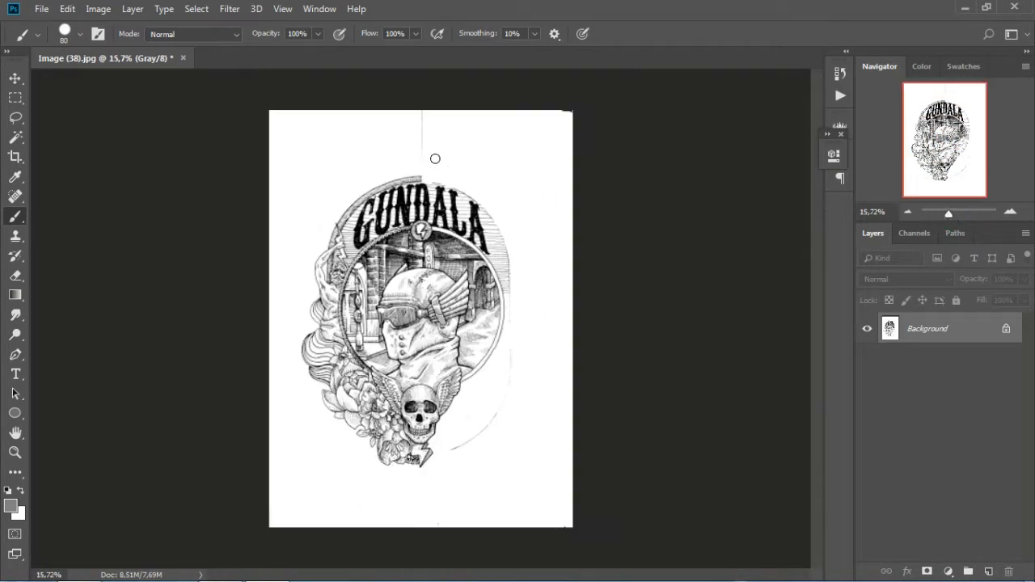
click(9, 508)
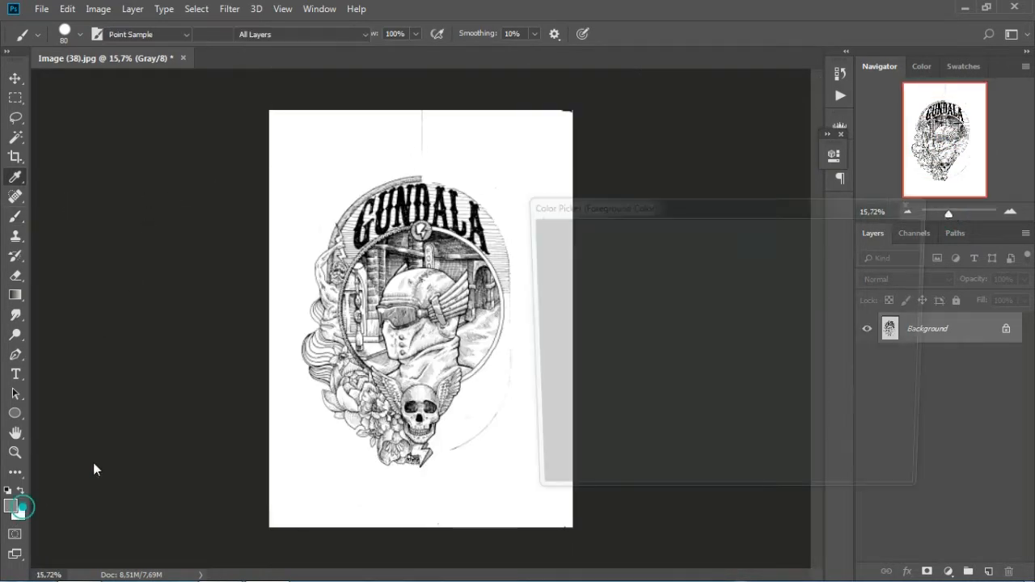
drag(680, 271, 641, 238)
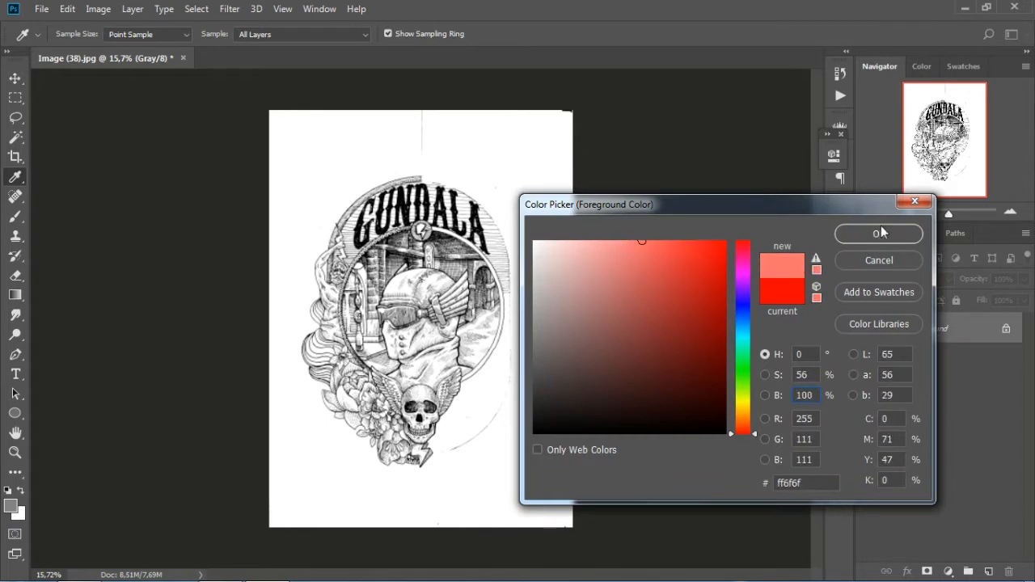
click(879, 232)
key(b)
Step: Circle the stray marks above the lettering, at the page corner and along the faint arc beside the skull, and undo the strokes
mouse_move(401, 162)
mouse_down()
mouse_move(453, 124)
mouse_move(405, 114)
mouse_move(433, 145)
mouse_up()
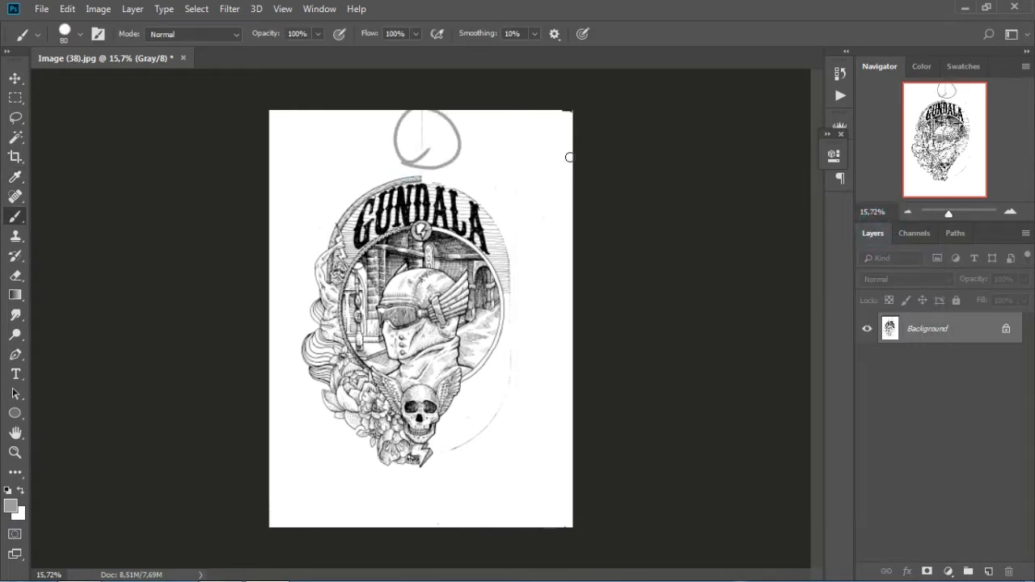
mouse_move(546, 131)
mouse_down()
mouse_move(560, 95)
mouse_move(571, 135)
mouse_up()
mouse_move(527, 337)
mouse_down()
mouse_move(483, 404)
mouse_move(506, 460)
mouse_move(550, 373)
mouse_move(547, 343)
mouse_up()
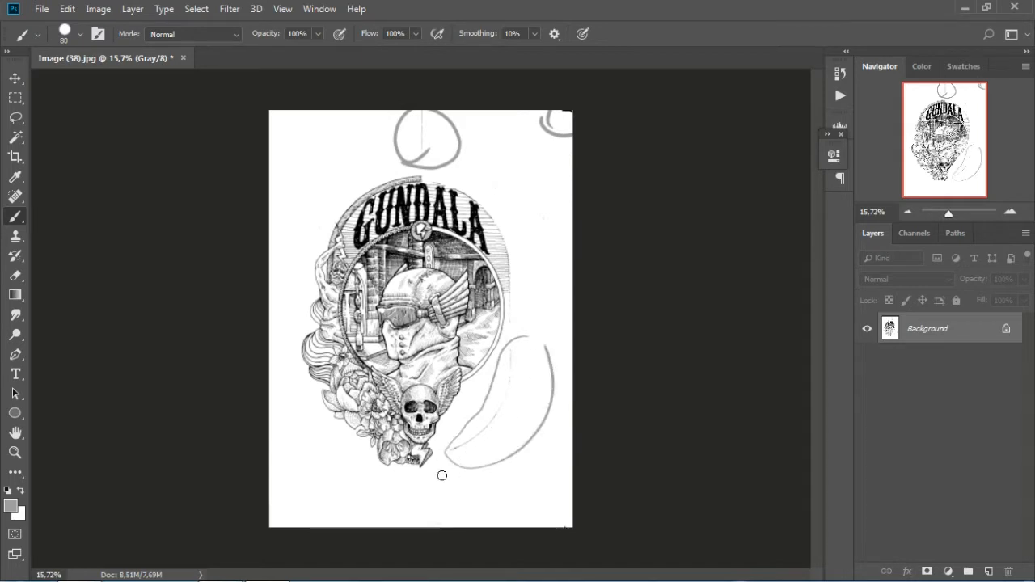
key(ctrl+z)
key(ctrl+z)
key(ctrl+z)
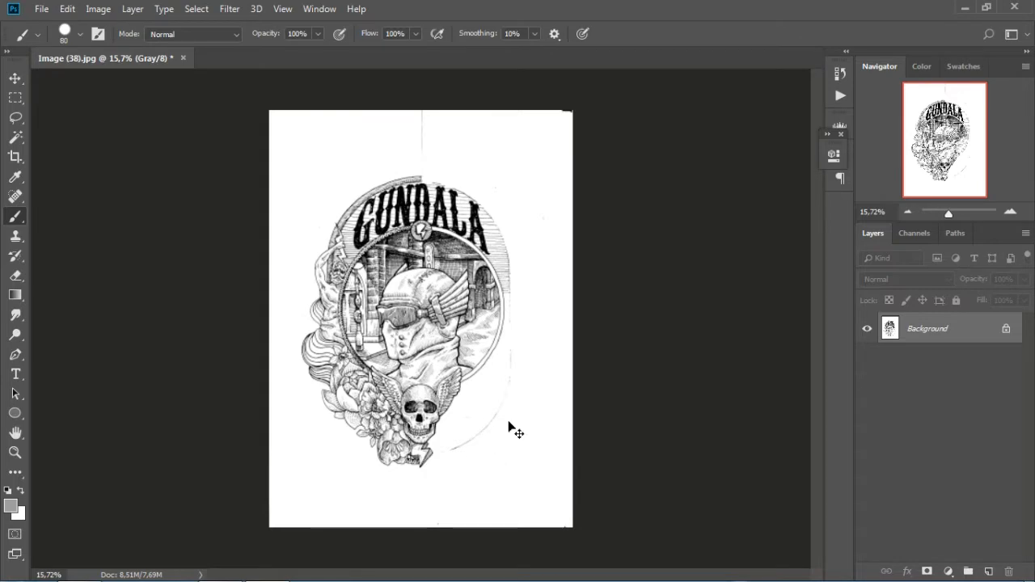
Step: Invert the image to inspect the stray specks and guide lines around the artwork, and invert it back
key(ctrl+i)
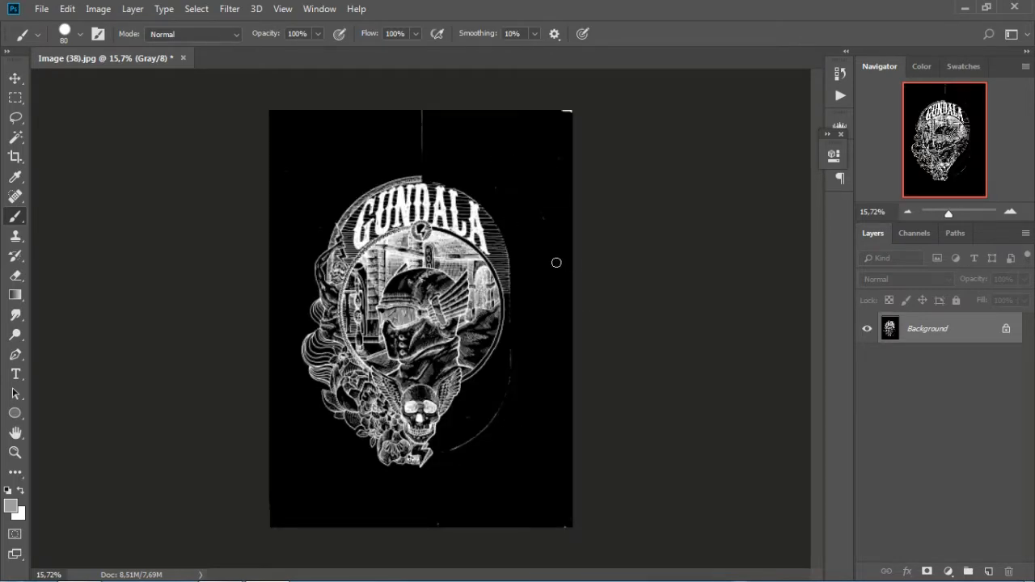
drag(948, 216, 952, 212)
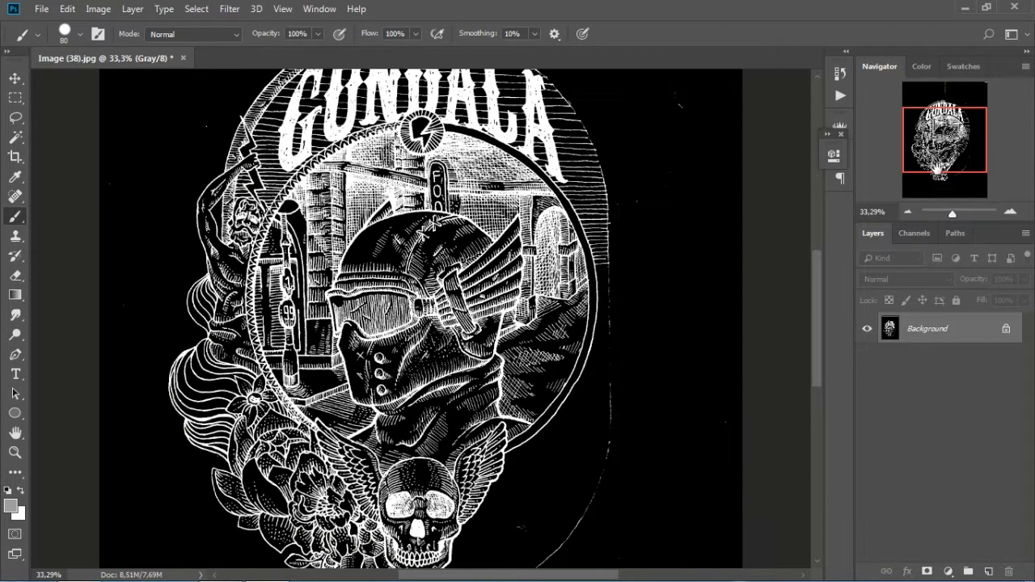
mouse_move(948, 162)
mouse_down()
mouse_move(950, 173)
mouse_move(962, 170)
mouse_up()
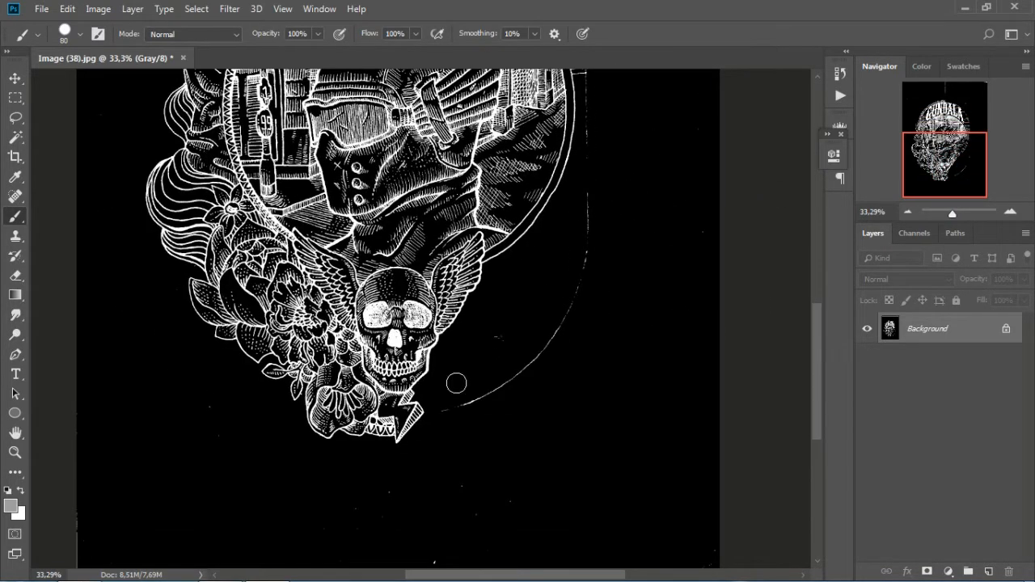
mouse_move(469, 430)
mouse_down()
mouse_move(568, 363)
mouse_move(603, 303)
mouse_up()
mouse_move(497, 458)
mouse_down()
mouse_move(317, 518)
mouse_move(551, 526)
mouse_up()
drag(529, 475, 503, 467)
mouse_move(236, 447)
mouse_down()
mouse_move(175, 467)
mouse_move(254, 495)
mouse_up()
mouse_move(966, 172)
mouse_down()
mouse_move(957, 141)
mouse_move(966, 151)
mouse_move(939, 137)
mouse_move(934, 151)
mouse_up()
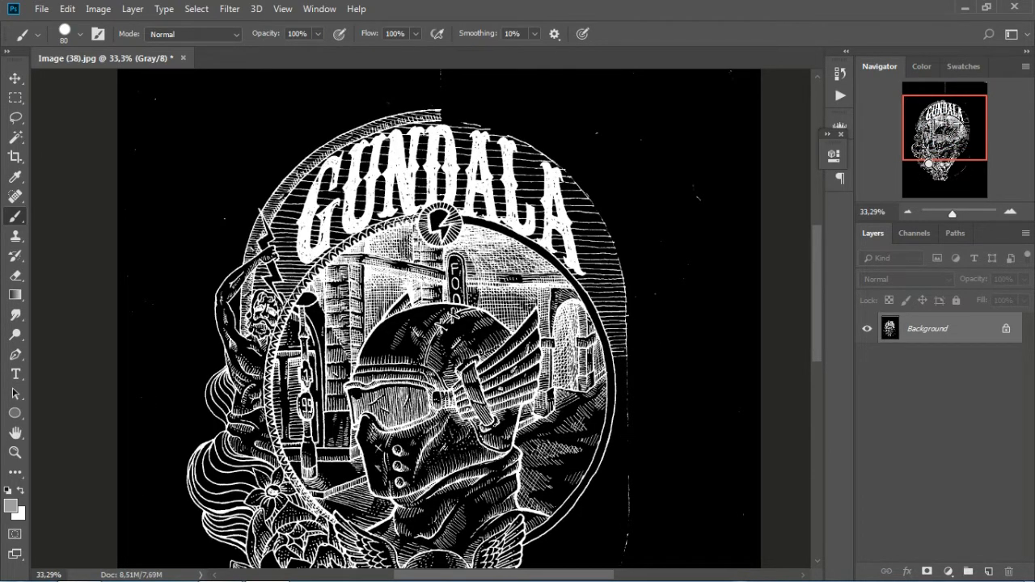
key(ctrl+i)
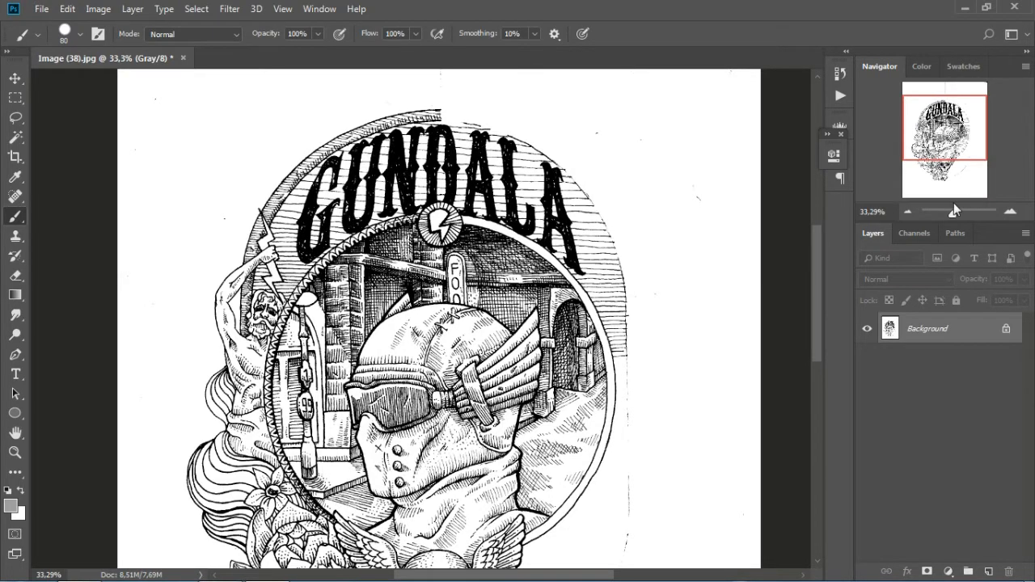
Step: Load the Gray channel as a selection
drag(953, 214, 949, 215)
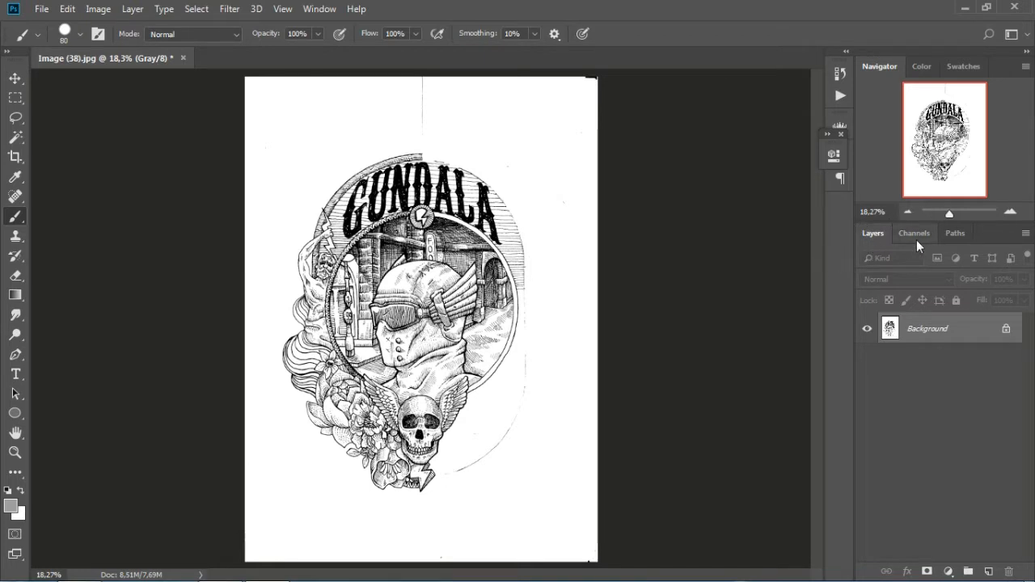
click(911, 234)
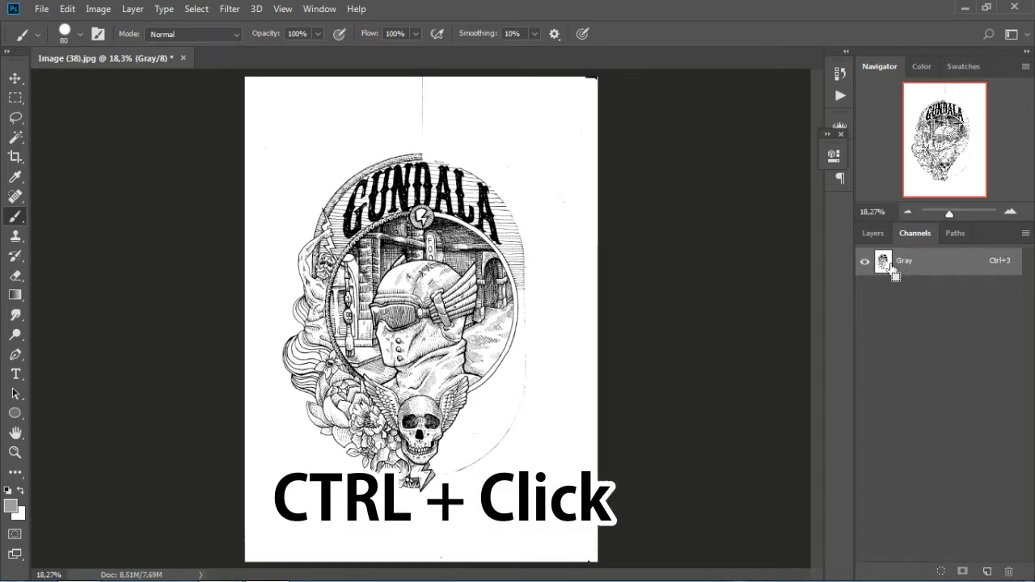
ctrl+click(883, 267)
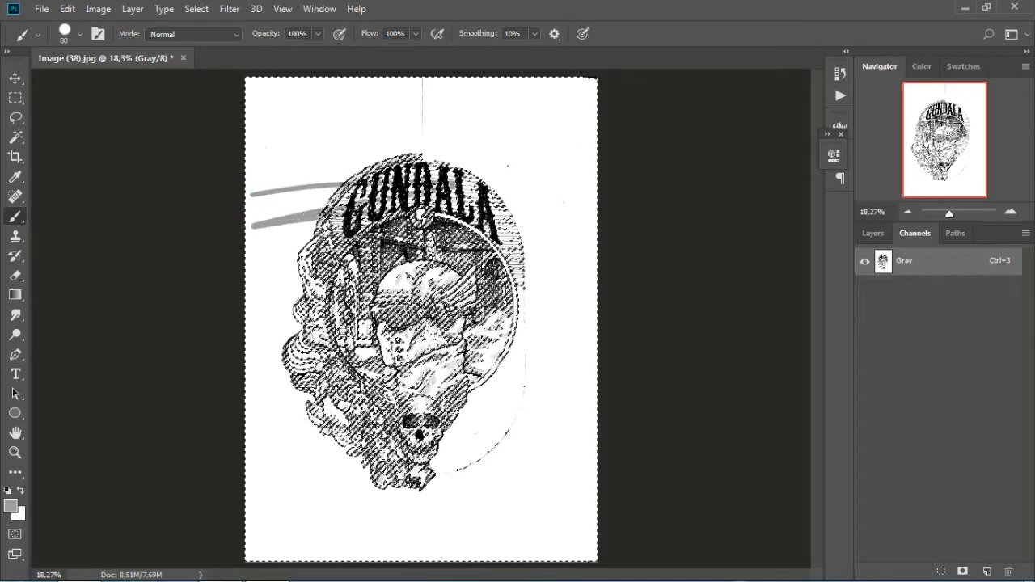
Step: Paint gray brush strokes beside the lettering and undo them
drag(279, 239, 344, 225)
key(ctrl+alt+z)
key(ctrl+alt+z)
key(ctrl+alt+z)
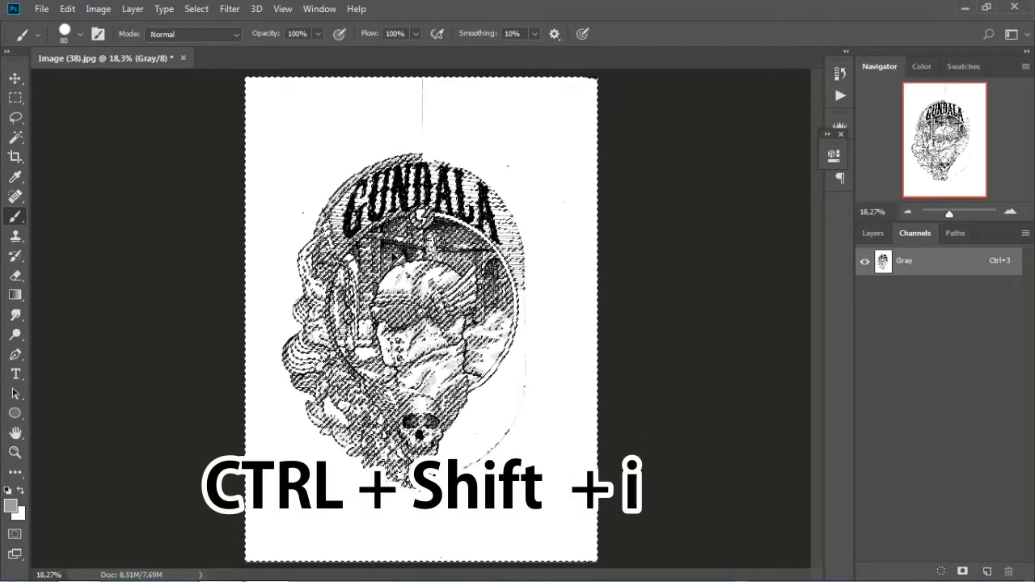
Step: Invert the selection to the dark line art, copy it and paste it as a new layer
key(ctrl+shift+i)
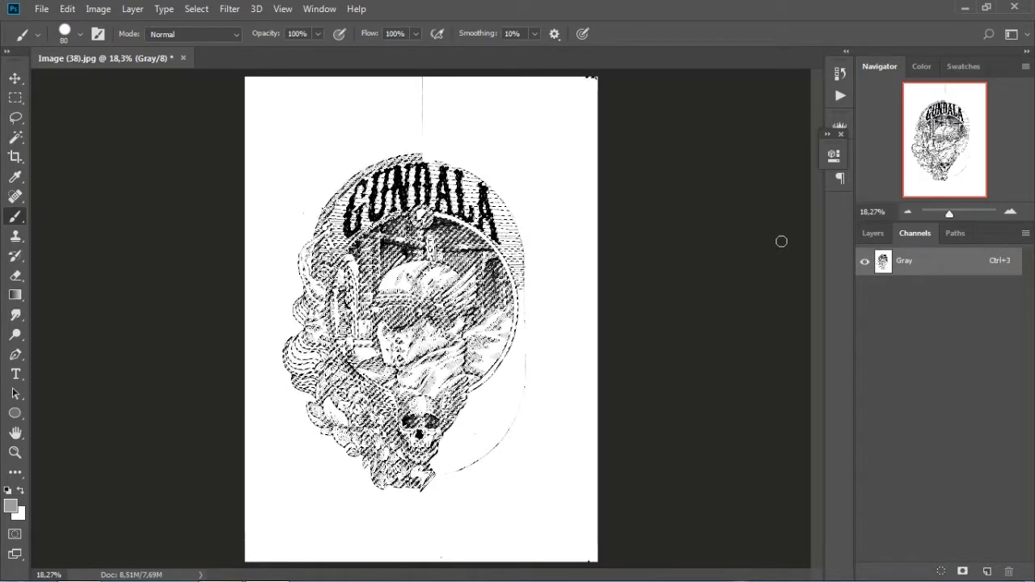
key(ctrl+c)
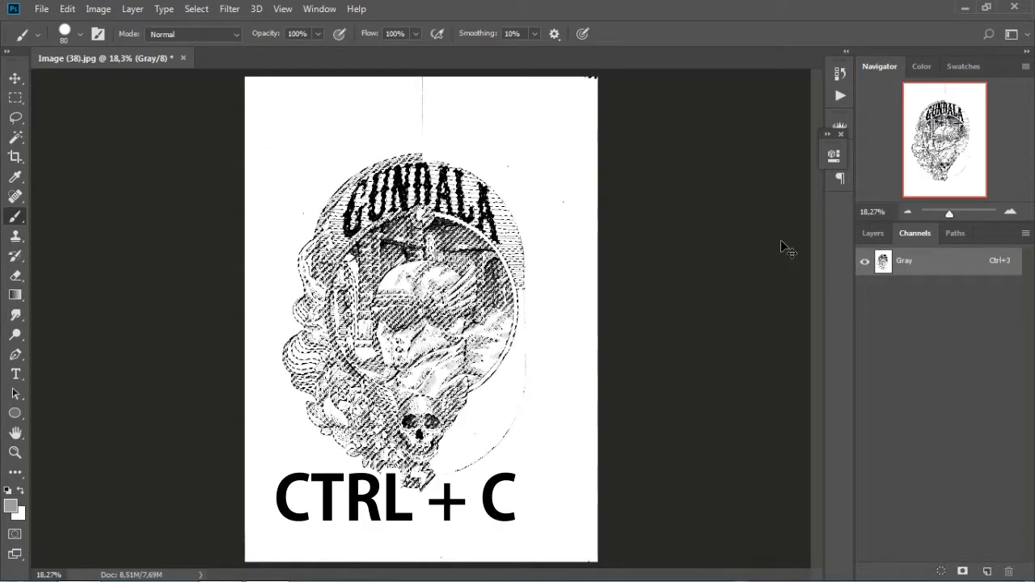
key(ctrl+v)
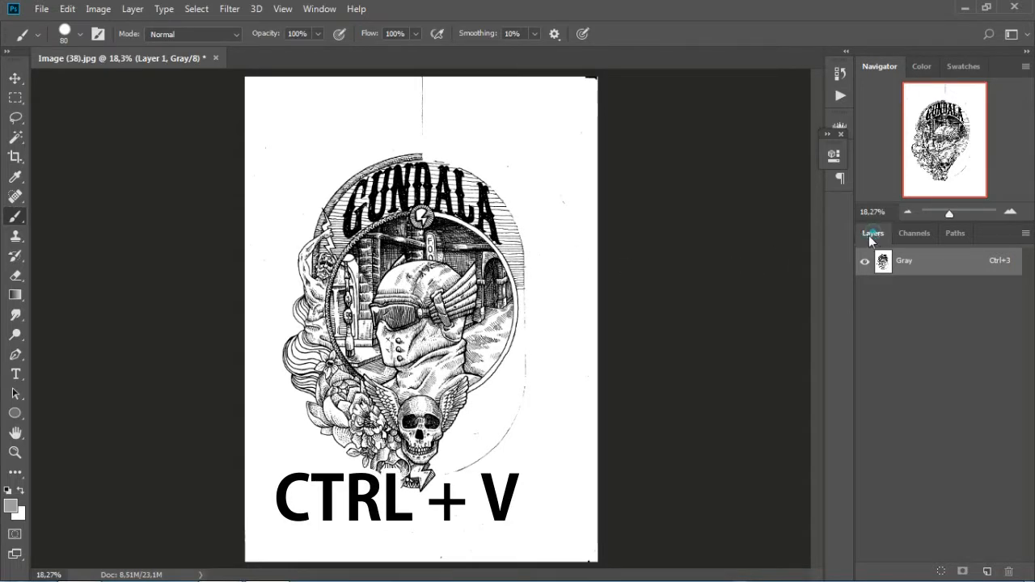
Step: Hide the Background layer and check the edges of the separated line art on Layer 1 up close
click(876, 235)
click(893, 365)
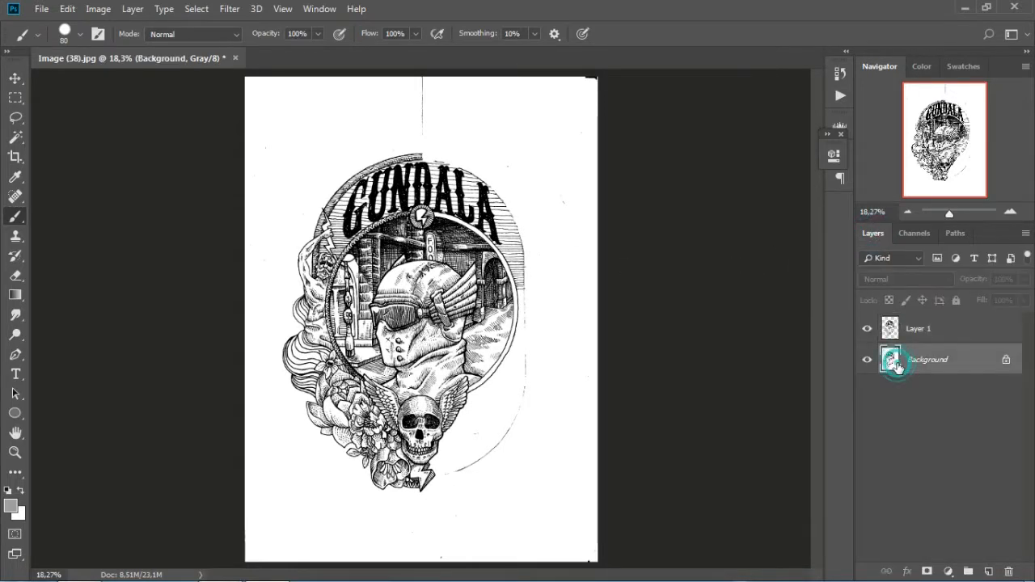
click(891, 332)
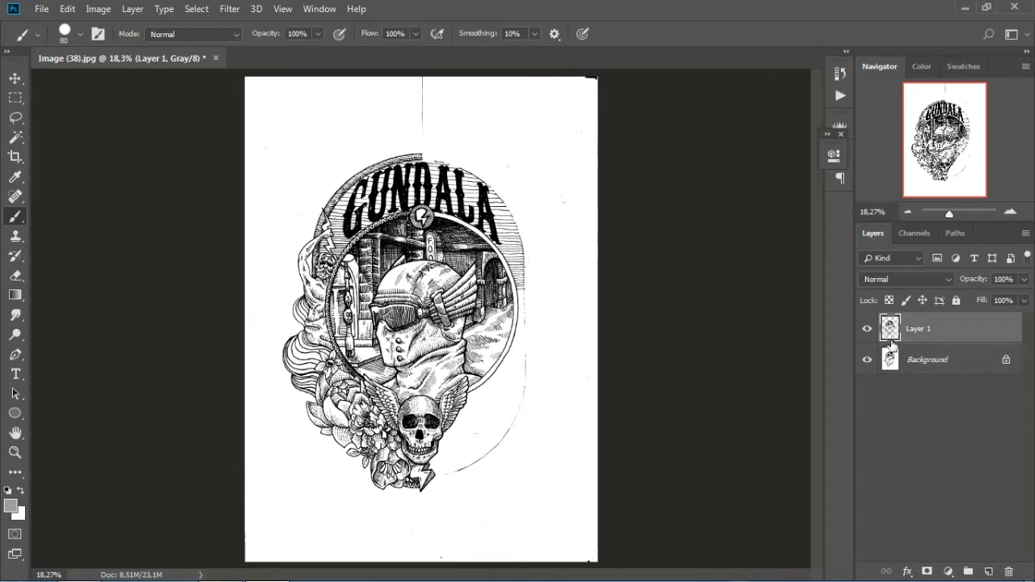
click(867, 361)
mouse_move(949, 214)
mouse_down()
mouse_move(979, 219)
mouse_move(961, 216)
mouse_up()
mouse_move(964, 139)
mouse_down()
mouse_move(942, 99)
mouse_move(974, 145)
mouse_move(956, 156)
mouse_move(957, 143)
mouse_up()
drag(960, 213, 974, 213)
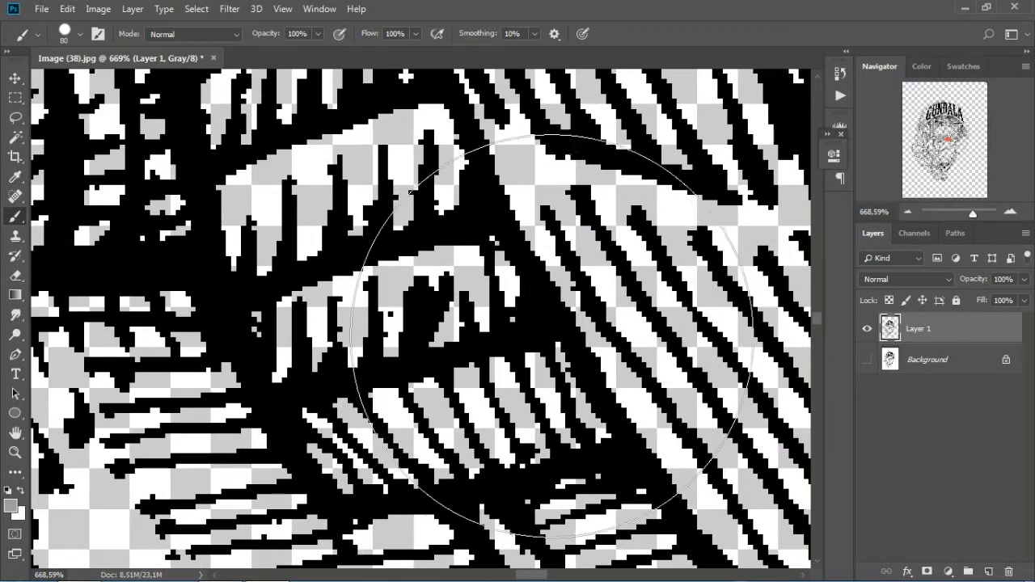
Step: Reset the foreground color to the default black and reduce the brush size to 4
click(6, 491)
key(bracketleft)
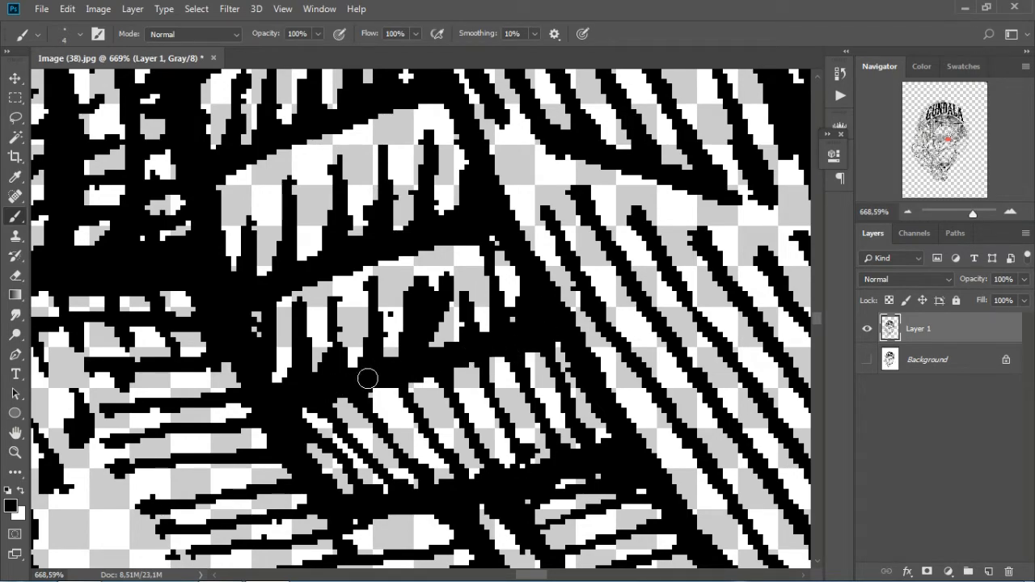
drag(972, 213, 953, 213)
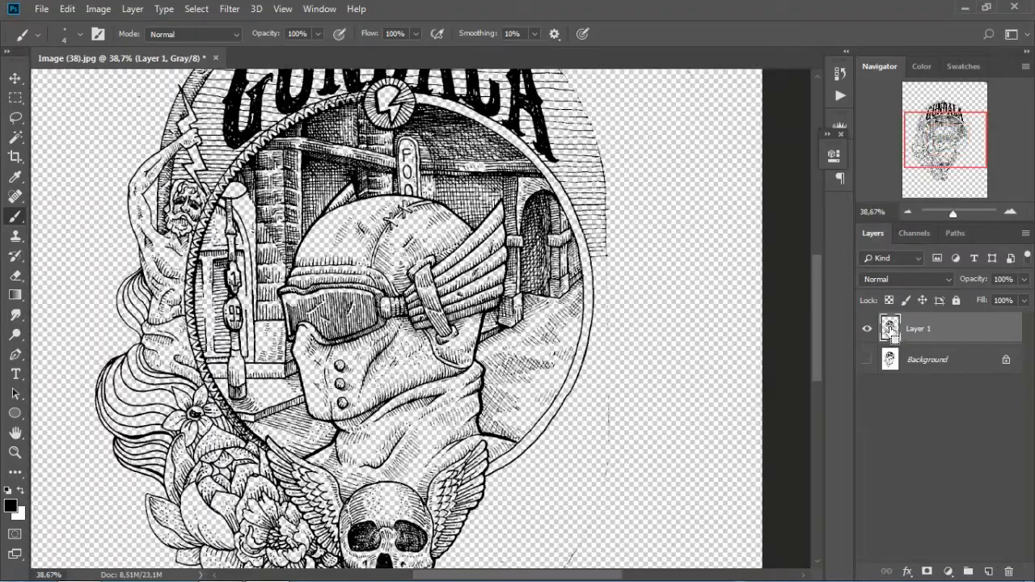
Step: Load Layer 1's line art as a selection and deselect it
ctrl+click(890, 328)
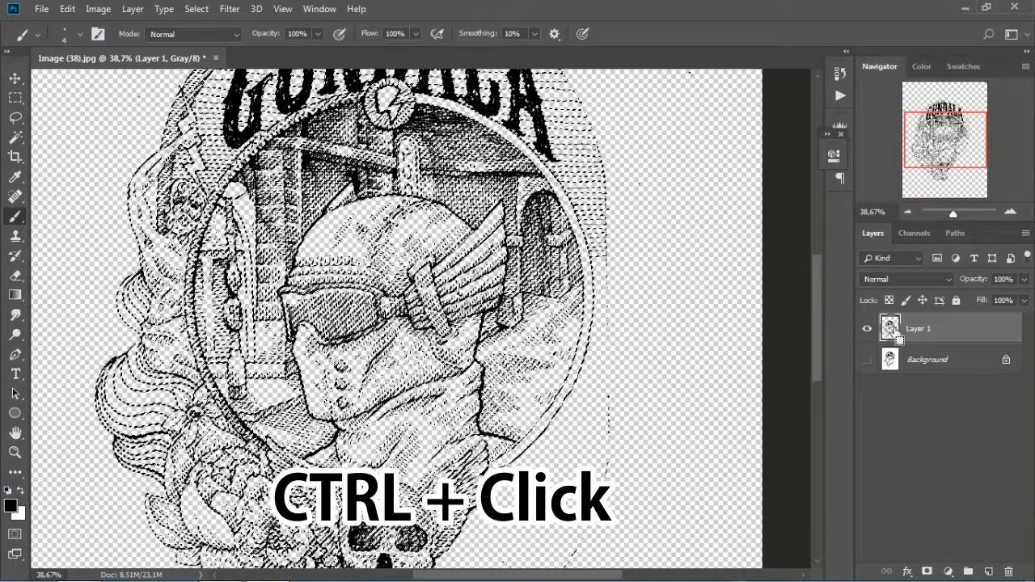
click(67, 9)
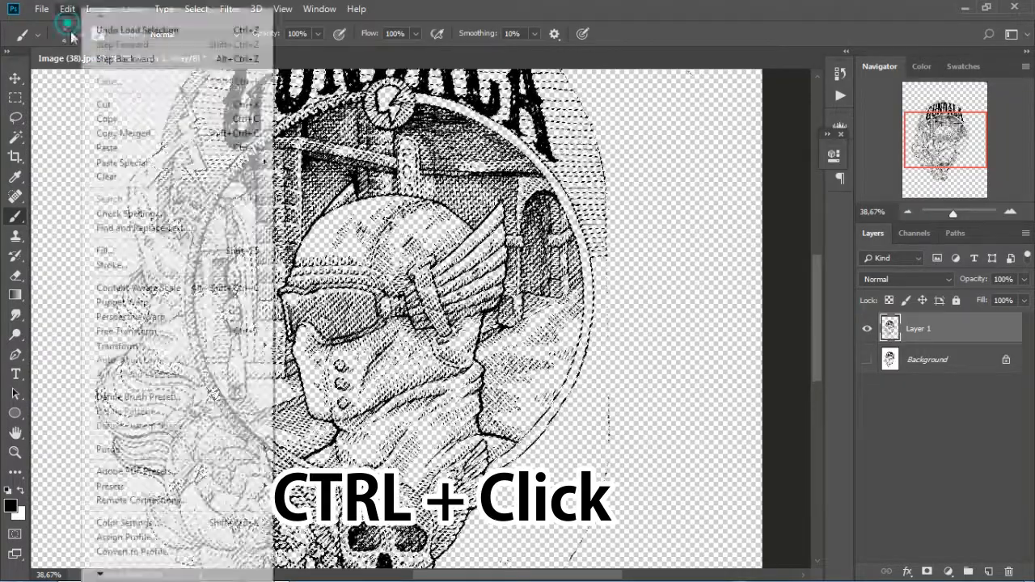
click(15, 79)
click(15, 98)
click(46, 110)
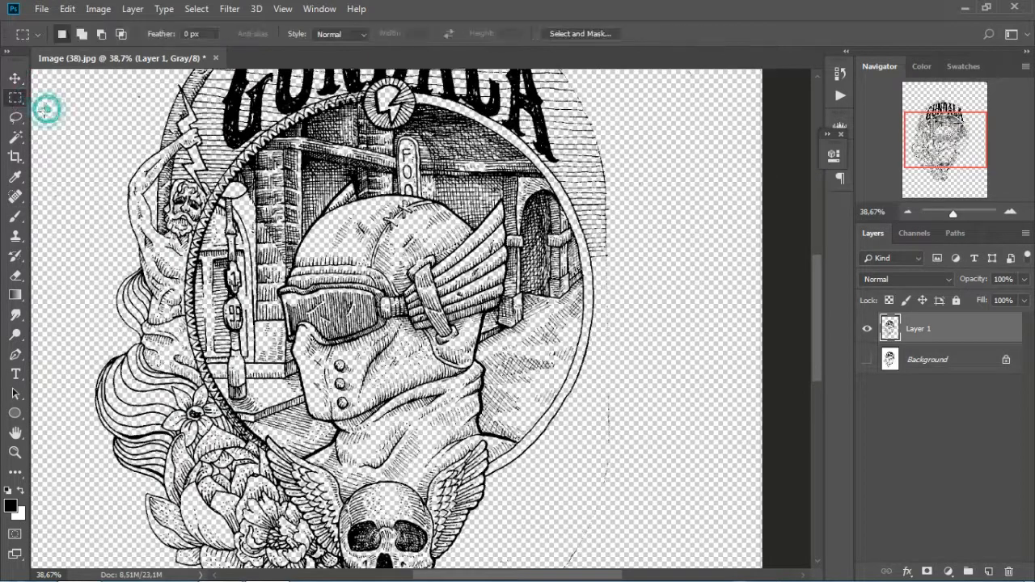
Step: Delete the Background layer
drag(947, 152, 941, 146)
click(896, 366)
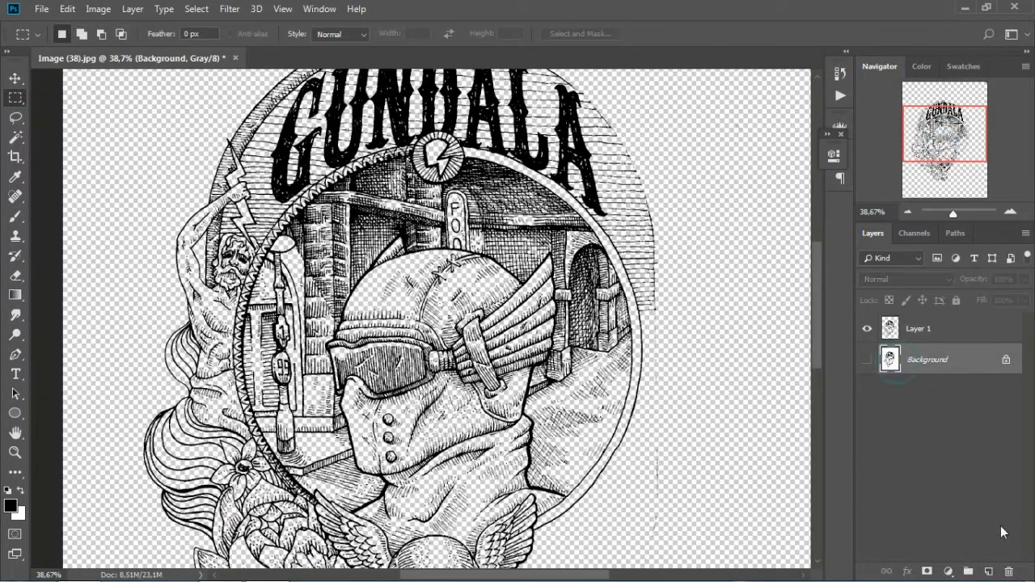
click(1010, 574)
click(448, 230)
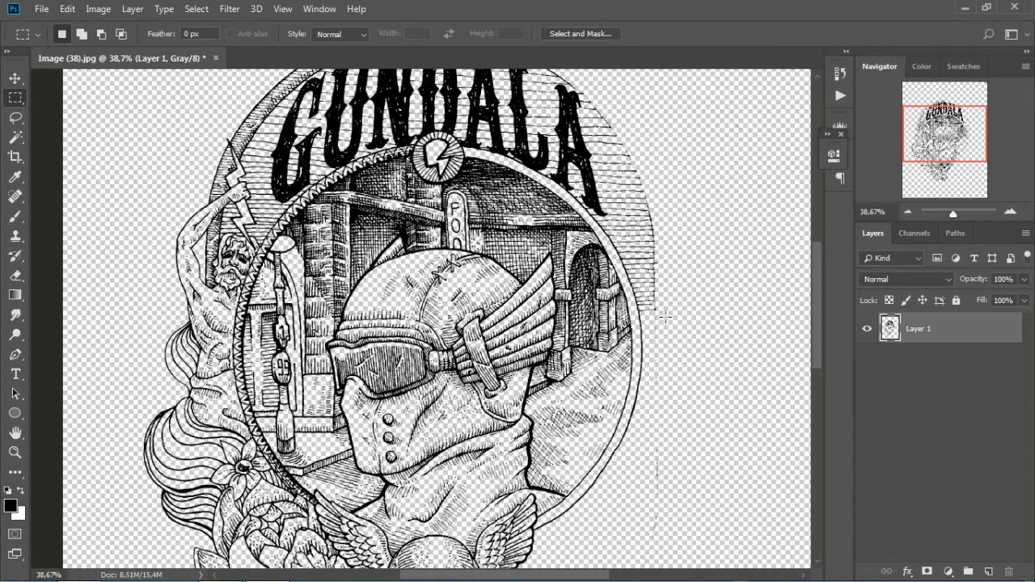
Step: Add a new layer beneath Layer 1 and rename it bg
click(989, 572)
drag(894, 328, 927, 368)
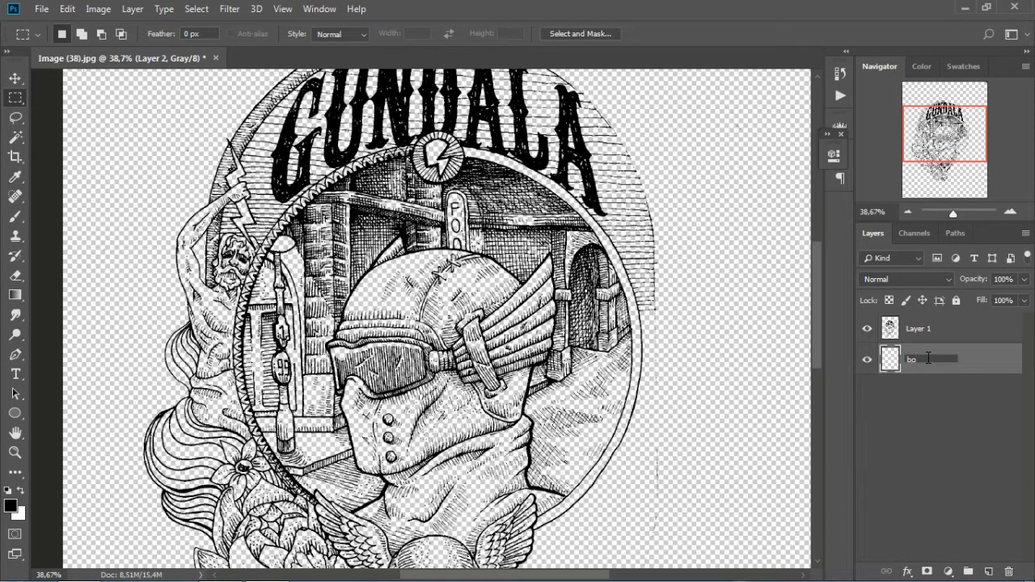
click(971, 329)
click(925, 356)
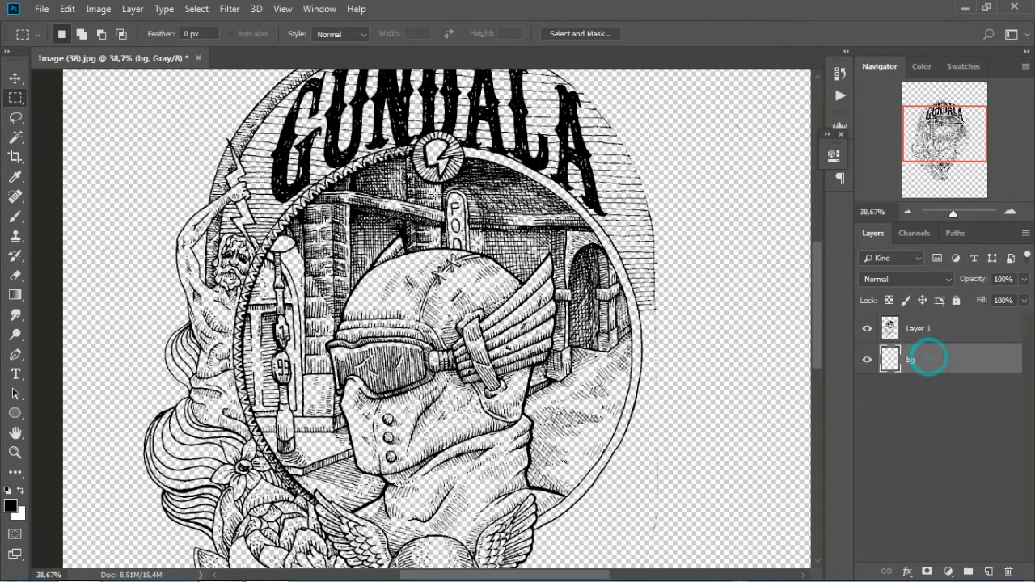
Step: Fill the bg layer with White
click(48, 11)
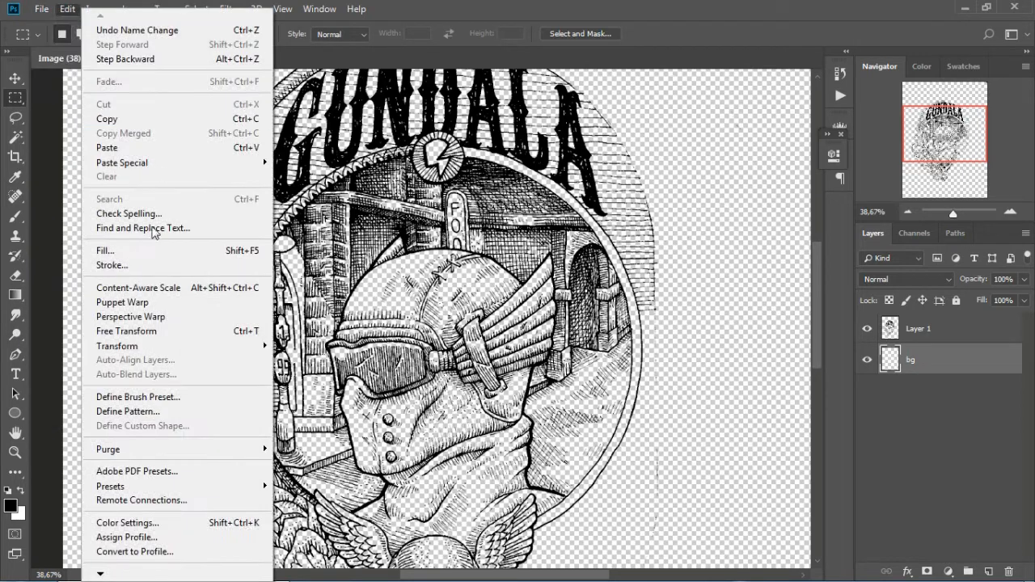
click(137, 247)
click(566, 143)
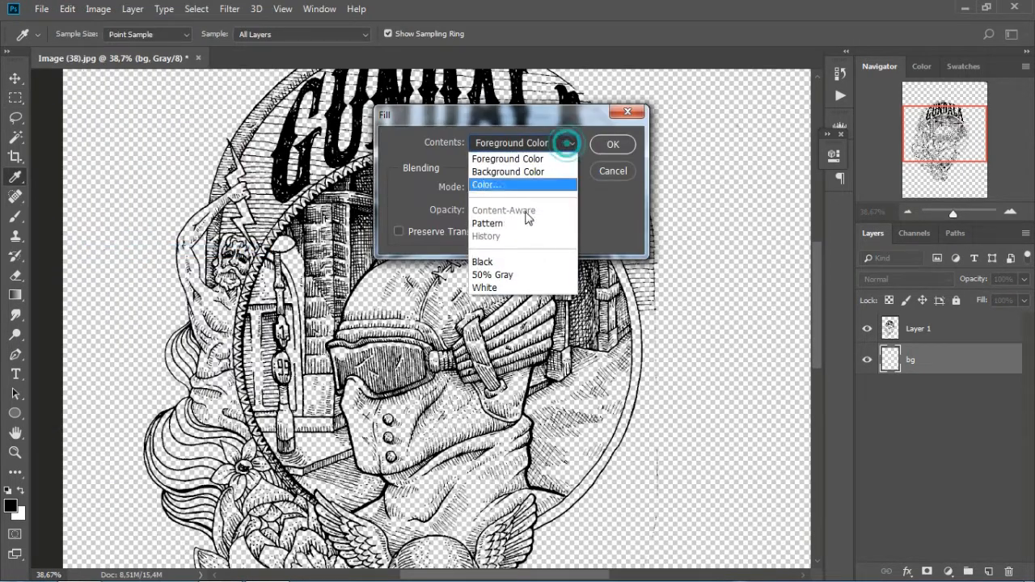
click(512, 286)
click(608, 149)
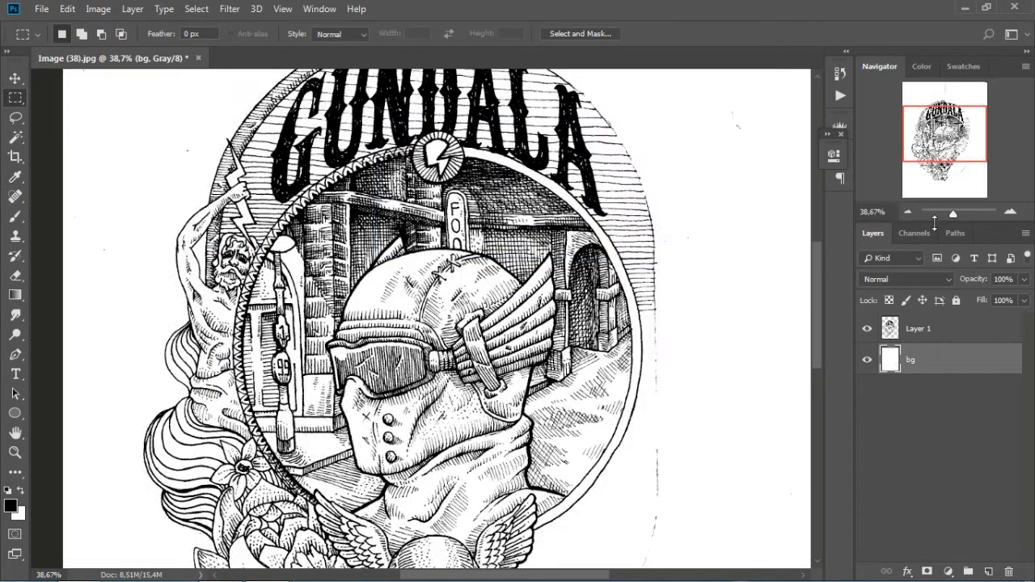
Step: On Layer 1, lasso closely around the hair, flowers, skull and circle up to the lettering, leaving out the faint guide arc
drag(954, 219, 953, 219)
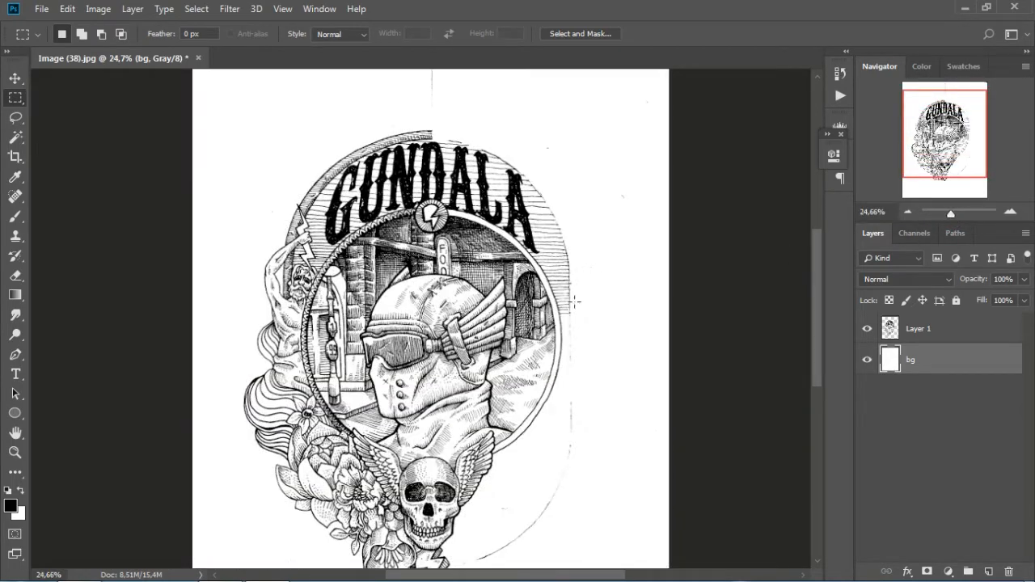
drag(925, 177, 918, 197)
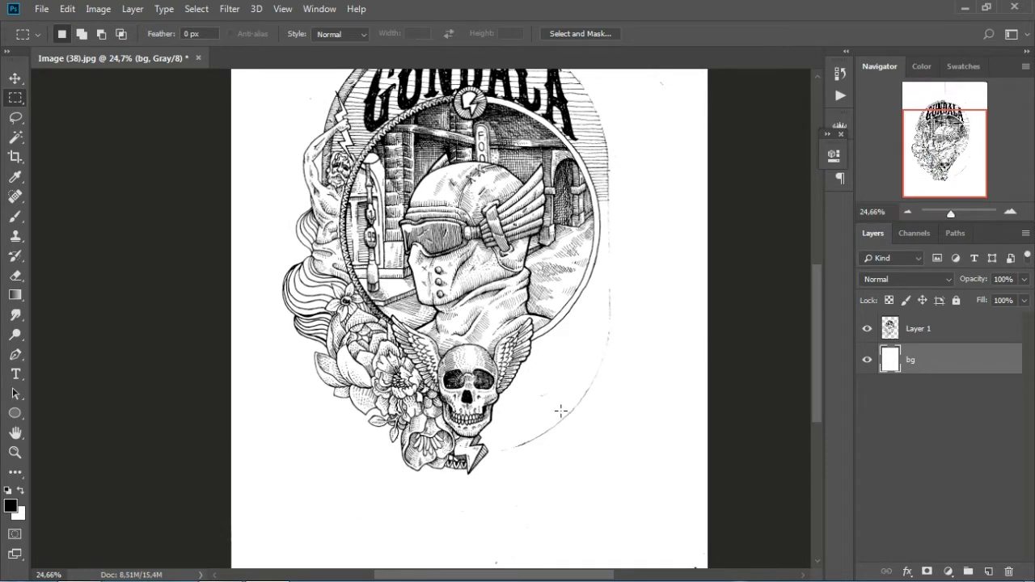
click(899, 332)
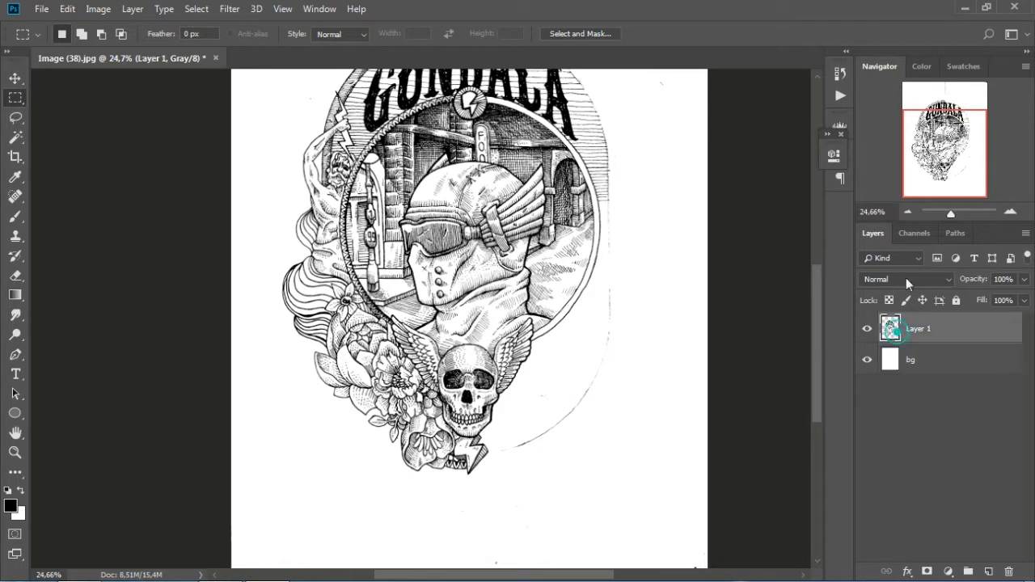
drag(937, 135, 941, 126)
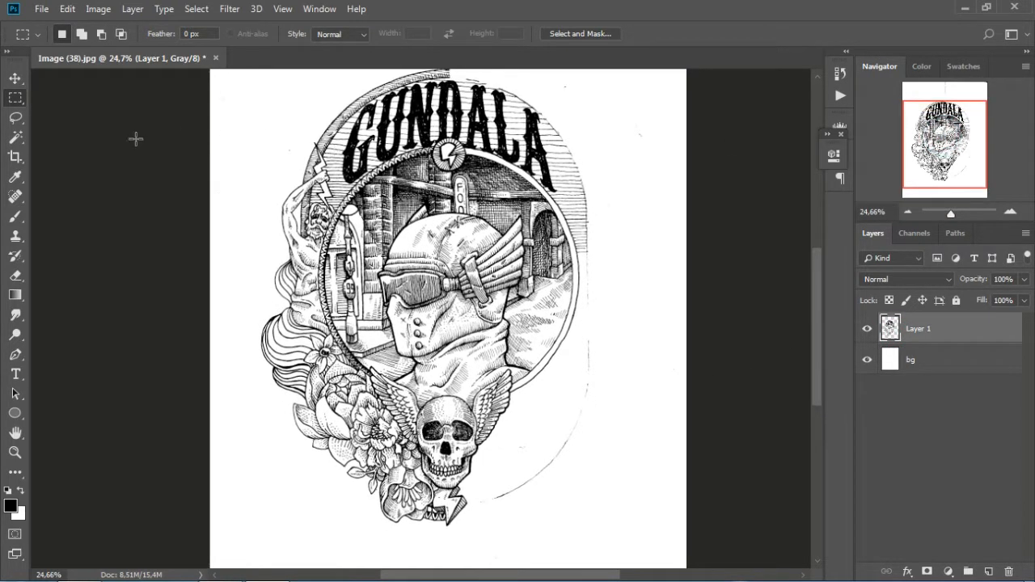
click(17, 122)
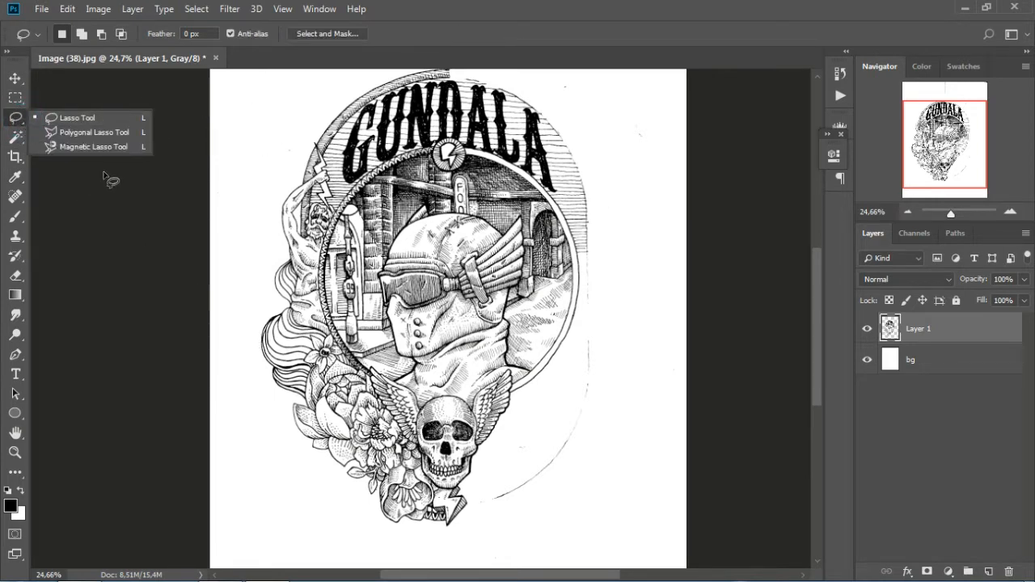
click(108, 118)
drag(259, 310, 253, 358)
mouse_move(280, 417)
mouse_down()
mouse_move(317, 490)
mouse_move(346, 507)
mouse_up()
drag(453, 535, 478, 497)
mouse_move(516, 434)
mouse_down()
mouse_move(552, 399)
mouse_move(585, 321)
mouse_up()
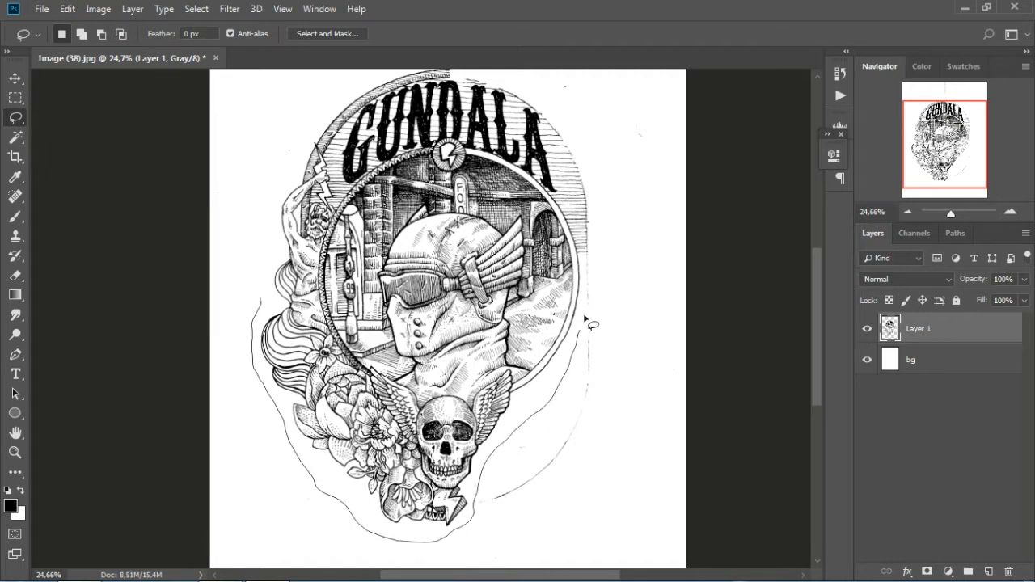
mouse_move(587, 280)
mouse_down()
mouse_move(604, 257)
mouse_move(592, 157)
mouse_move(554, 102)
mouse_move(511, 81)
mouse_move(441, 141)
mouse_up()
Step: Add the area above the lettering and around the muscular figure to the selection so that it encloses the whole artwork
drag(949, 164, 946, 145)
key(shift)
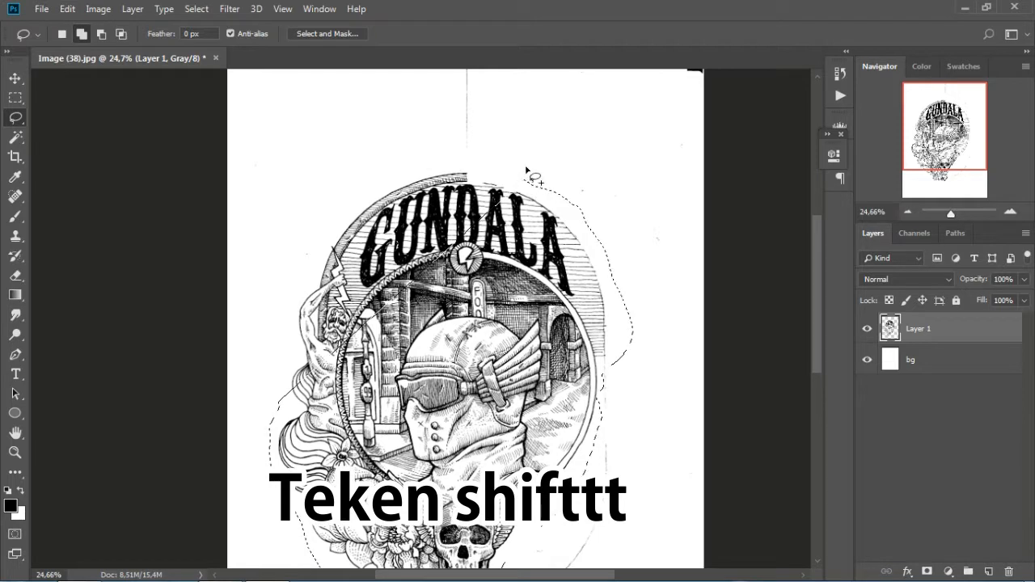
mouse_move(531, 186)
mouse_down()
mouse_move(487, 164)
mouse_move(449, 167)
mouse_move(353, 195)
mouse_move(292, 259)
mouse_move(279, 291)
mouse_move(279, 353)
mouse_up()
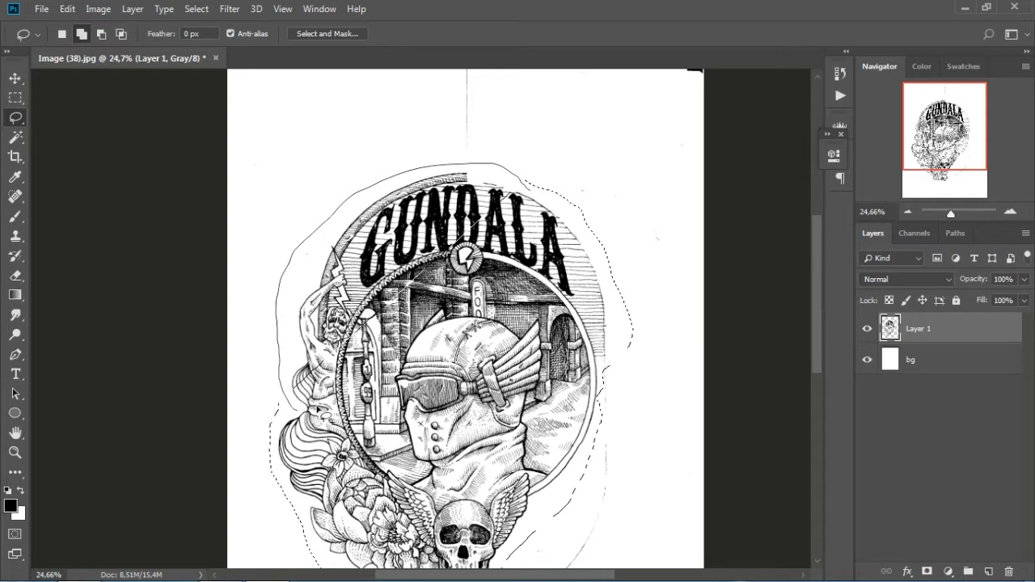
drag(511, 242, 512, 241)
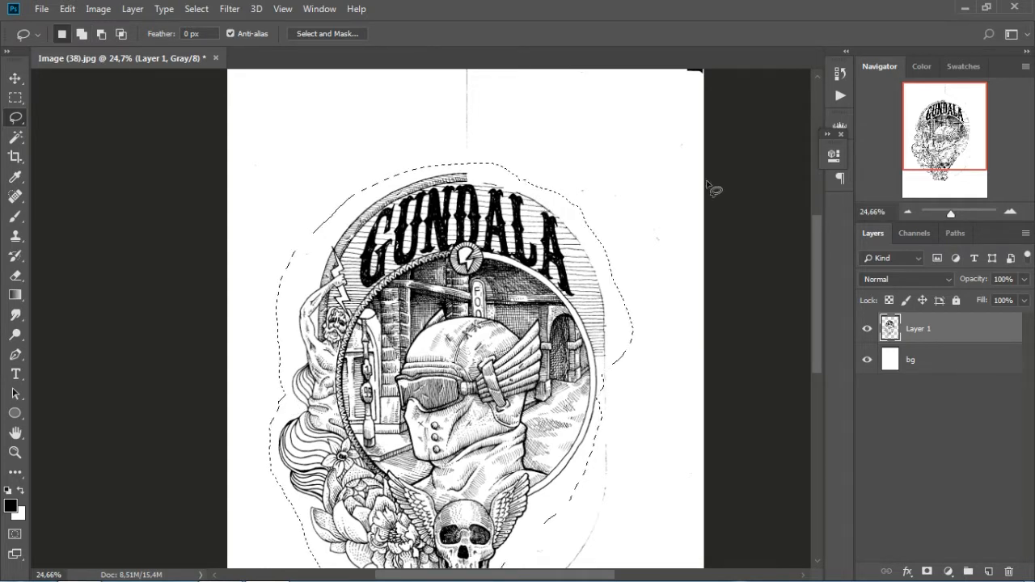
drag(615, 315, 610, 273)
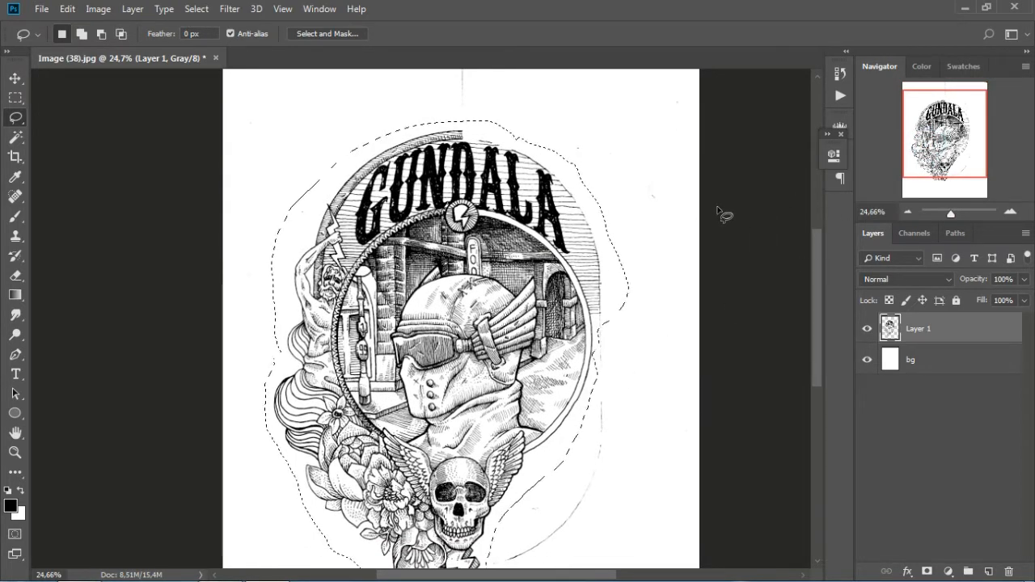
Step: Invert the selection, delete the stray marks and guide lines outside the artwork, and deselect
key(ctrl+shift+i)
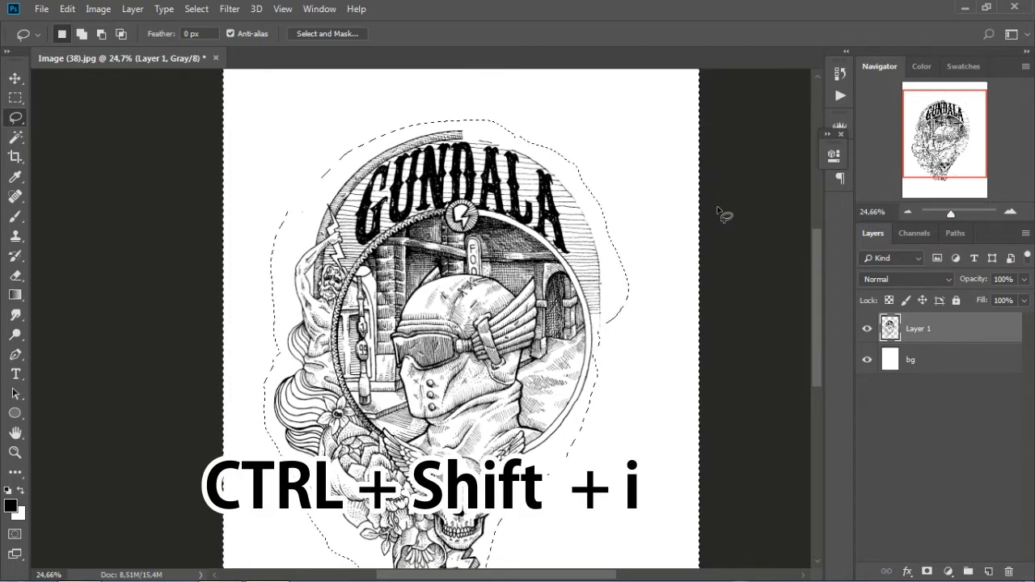
click(16, 97)
click(152, 119)
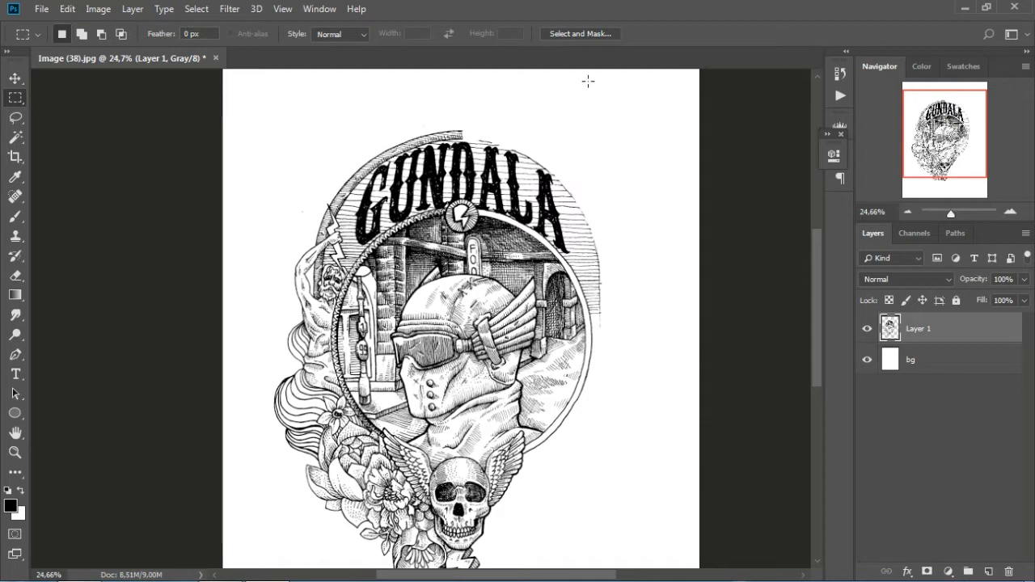
mouse_move(979, 141)
mouse_down()
mouse_move(961, 158)
mouse_move(978, 141)
mouse_up()
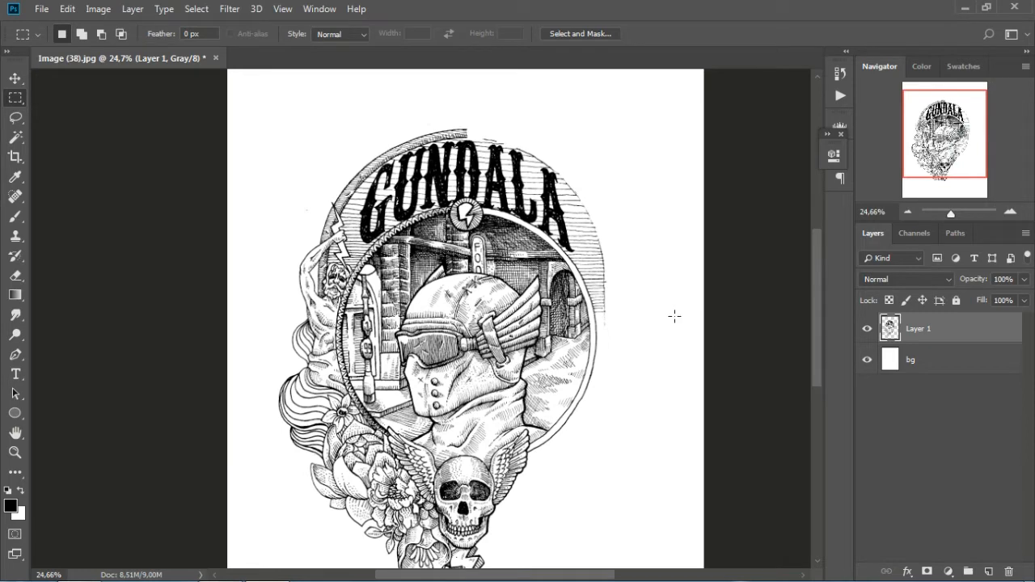
drag(952, 152, 954, 164)
drag(951, 214, 952, 217)
drag(951, 169, 918, 176)
Step: Convert the image from Grayscale to RGB Color mode without merging the layers
click(15, 216)
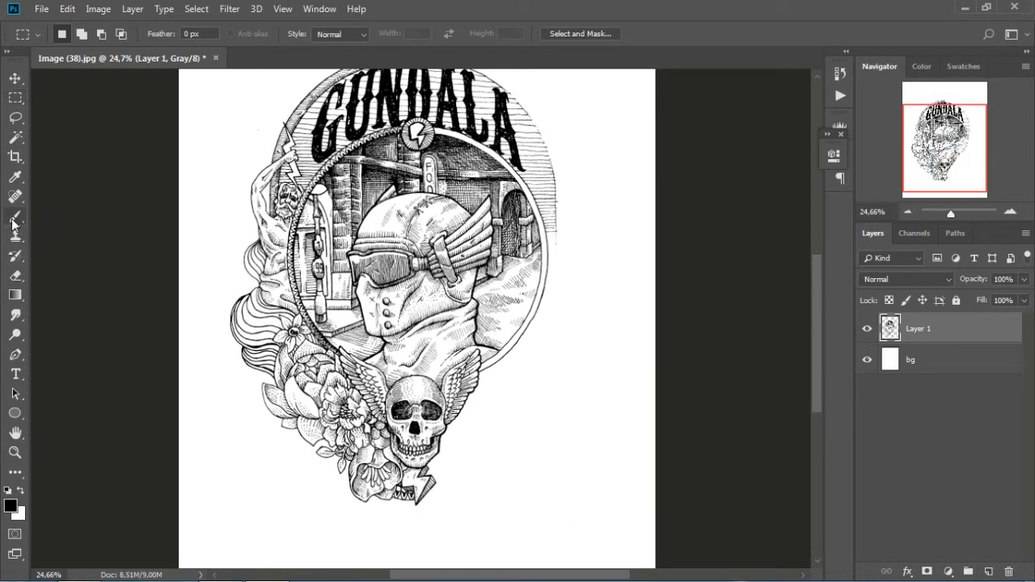
click(98, 12)
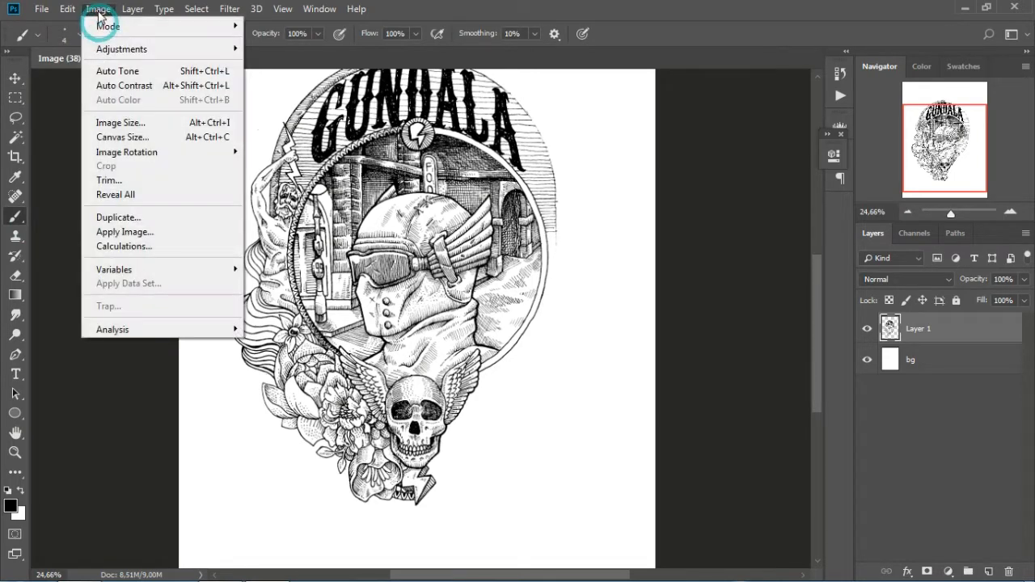
mouse_move(108, 29)
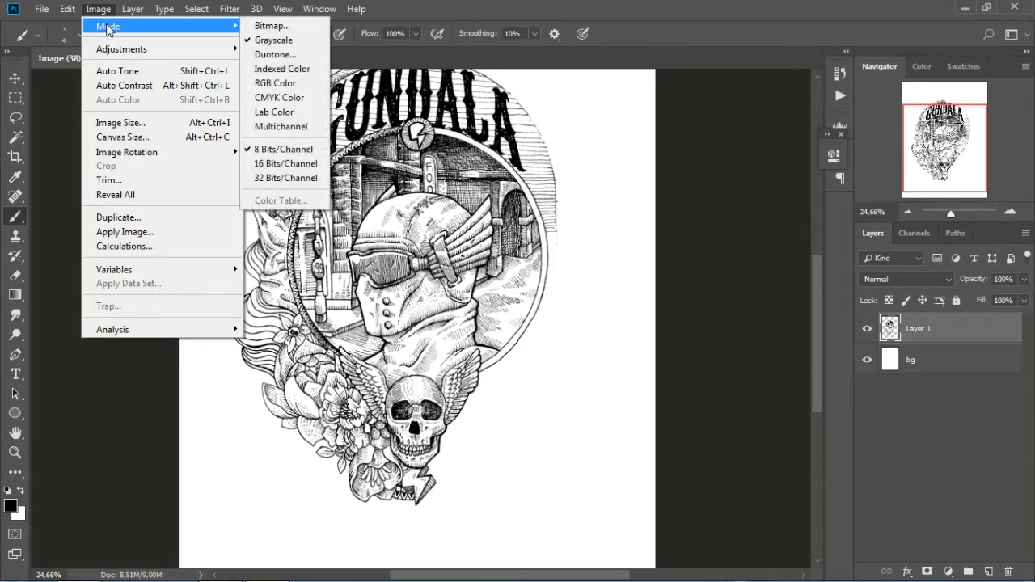
click(285, 83)
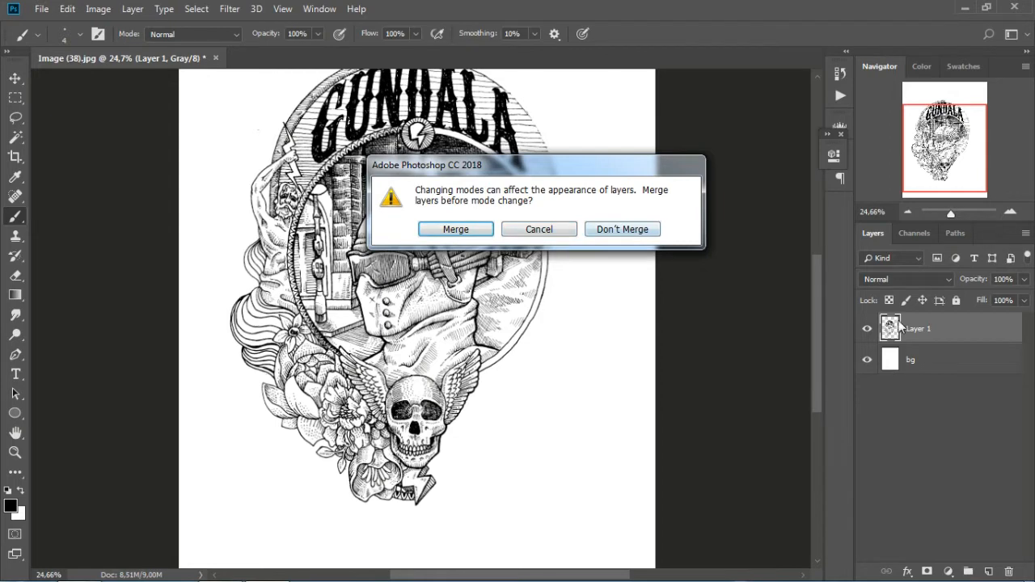
click(621, 230)
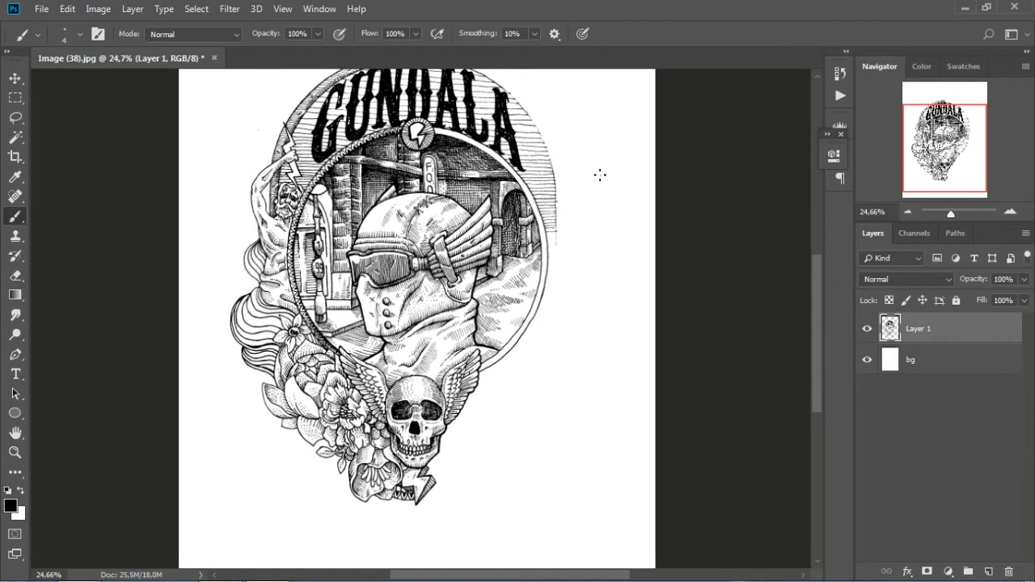
mouse_move(925, 180)
mouse_down()
mouse_move(947, 162)
mouse_move(938, 172)
mouse_up()
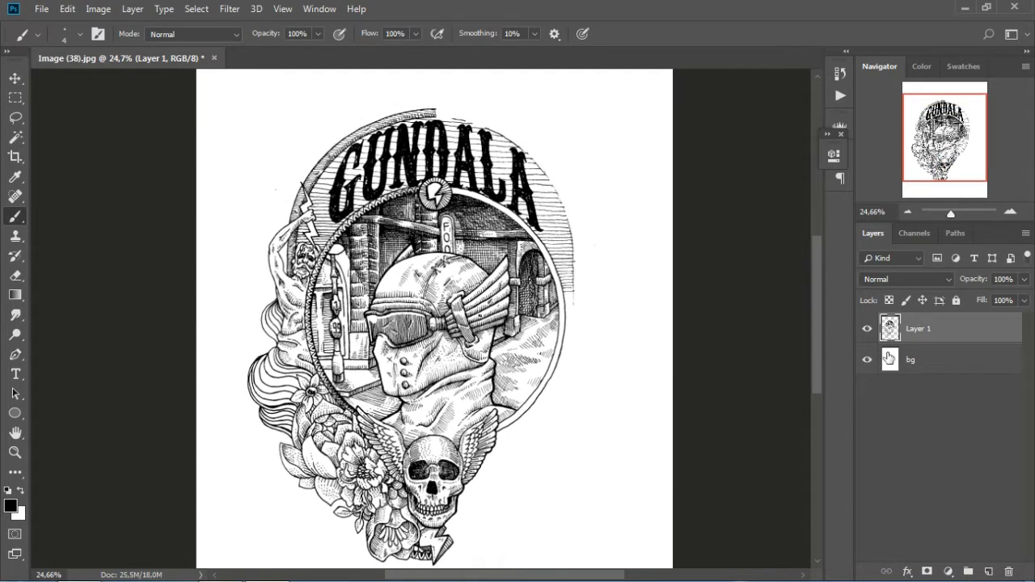
Step: Try moving the Layer 1 line art sideways over the white background, and undo the move
click(15, 77)
drag(404, 196, 455, 199)
key(ctrl+z)
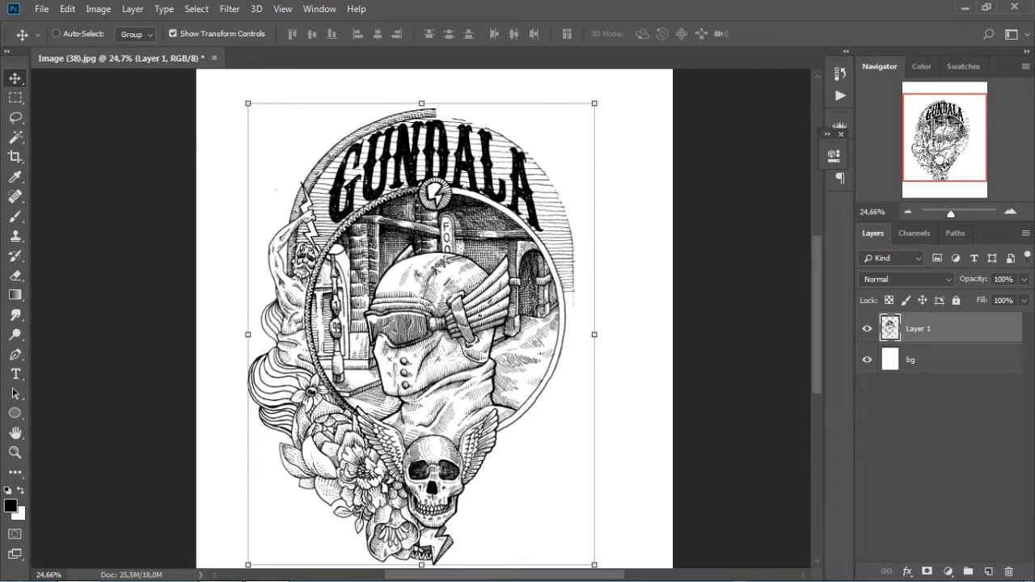
Step: Set the foreground color for the Brush tool to red, ff0000
scroll(664, 192, down, 3)
key(b)
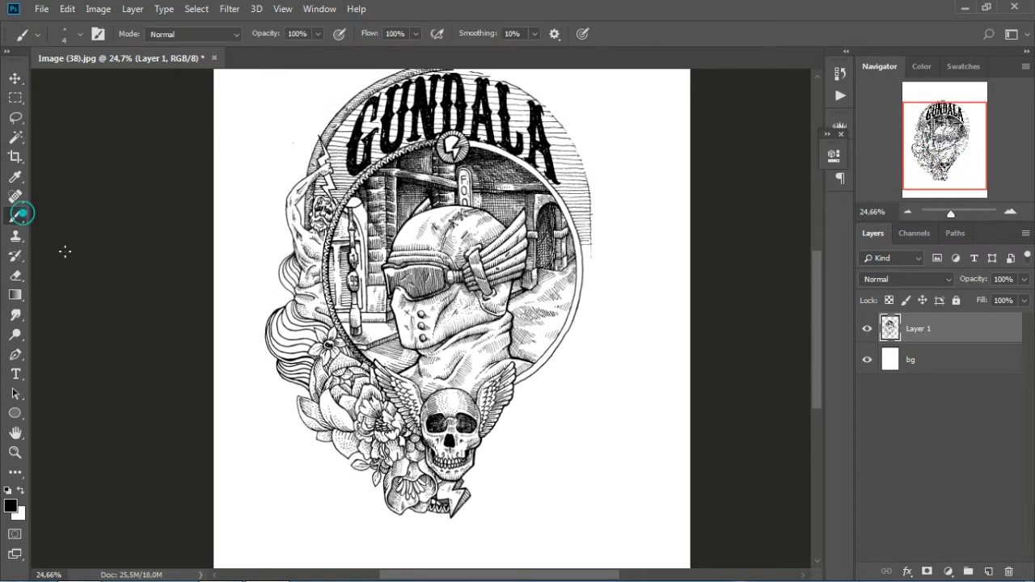
click(10, 508)
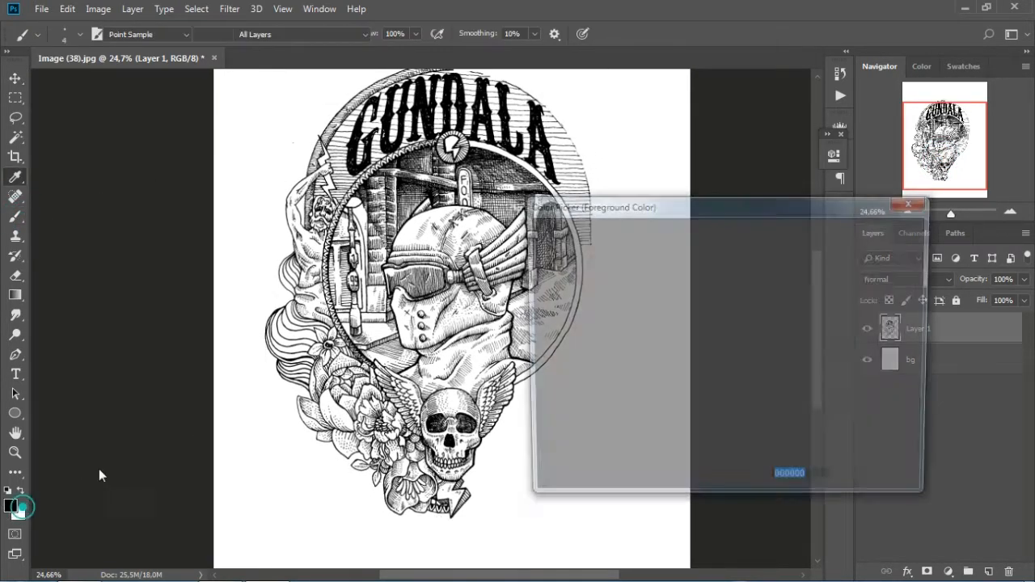
text(ff0000)
click(870, 237)
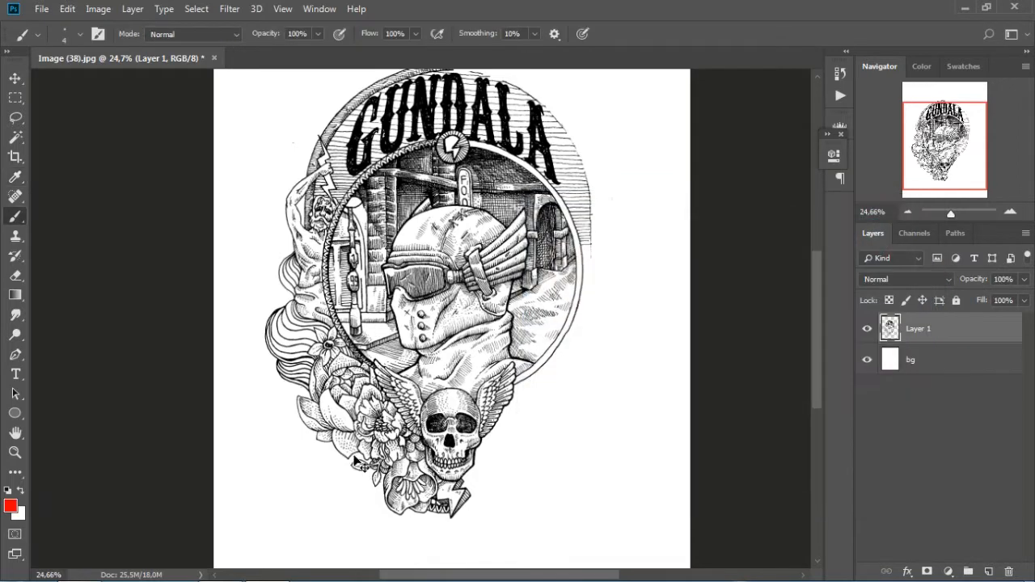
Step: Try loose red freehand strokes over the artwork on Layer 1 with a 15 px brush, and undo them
key(ctrl+minus)
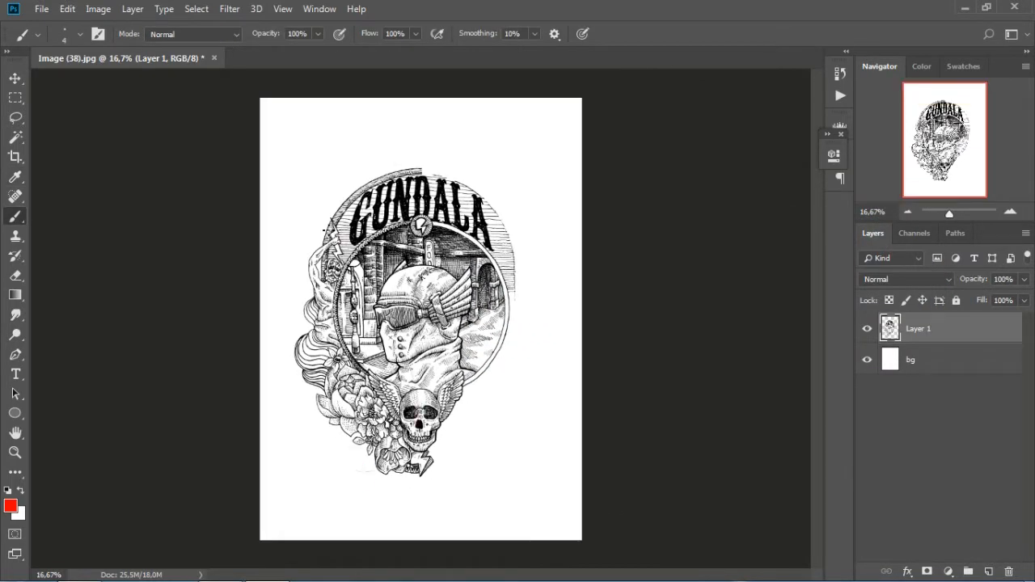
drag(314, 471, 367, 503)
key(ctrl+z)
key(bracketright)
mouse_move(400, 311)
mouse_down()
mouse_move(356, 133)
mouse_move(306, 235)
mouse_move(405, 477)
mouse_move(458, 279)
mouse_up()
drag(380, 466, 489, 461)
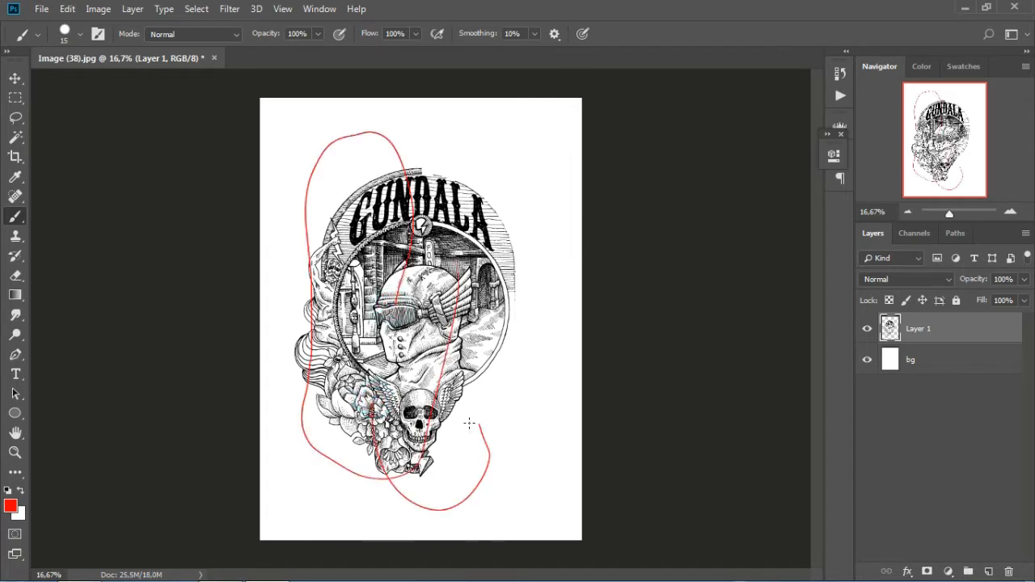
key(ctrl+z)
key(ctrl+z)
key(ctrl+plus)
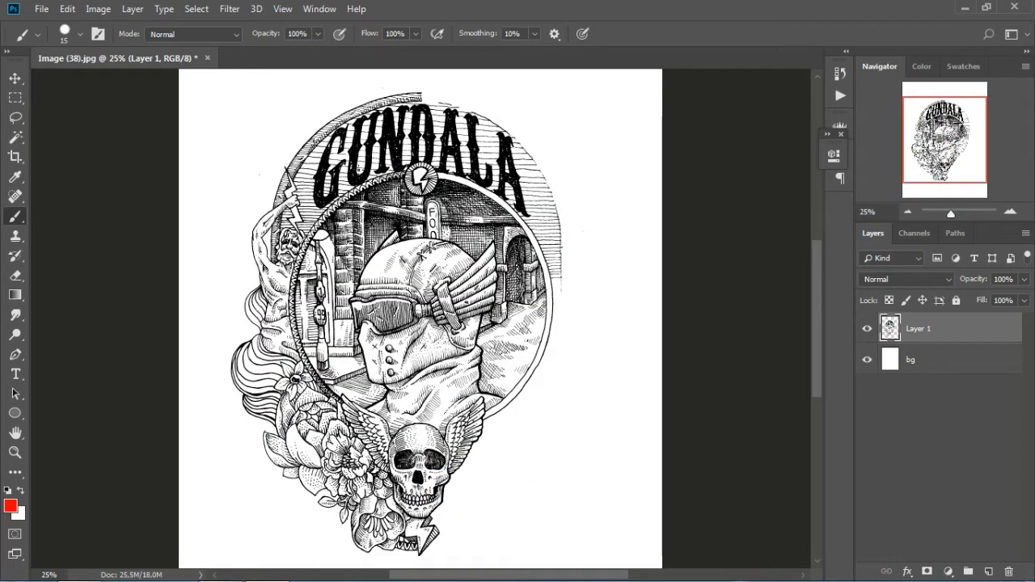
Step: Lasso around the left half of the artwork on Layer 1, running just past its vertical center line
click(15, 117)
key(ctrl+minus)
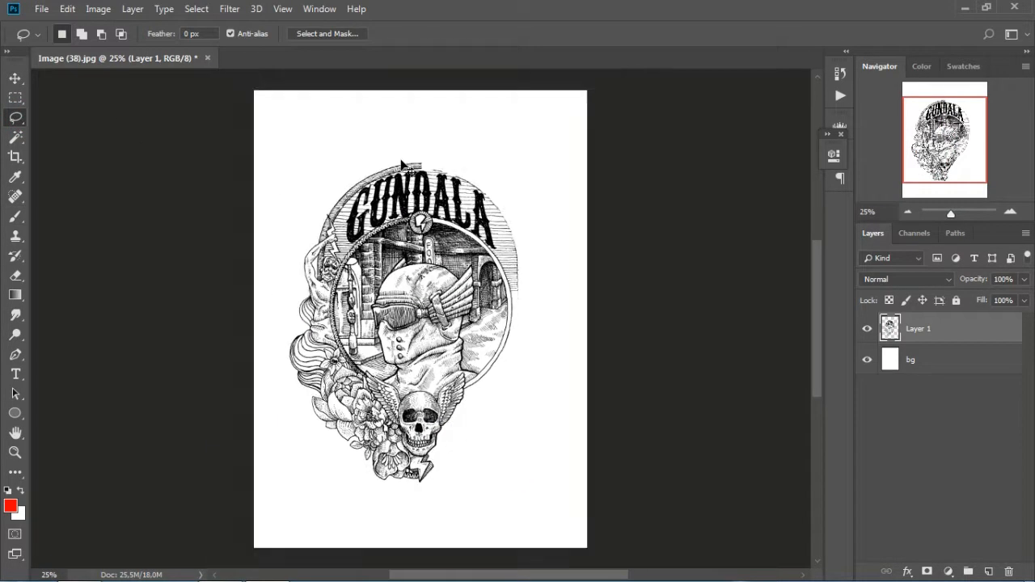
mouse_move(419, 146)
mouse_down()
mouse_move(378, 142)
mouse_move(322, 171)
mouse_move(285, 249)
mouse_move(289, 389)
mouse_move(310, 444)
mouse_move(346, 486)
mouse_up()
mouse_move(408, 502)
mouse_down()
mouse_move(436, 483)
mouse_move(449, 445)
mouse_up()
mouse_move(444, 368)
mouse_down()
mouse_move(438, 151)
mouse_move(410, 137)
mouse_up()
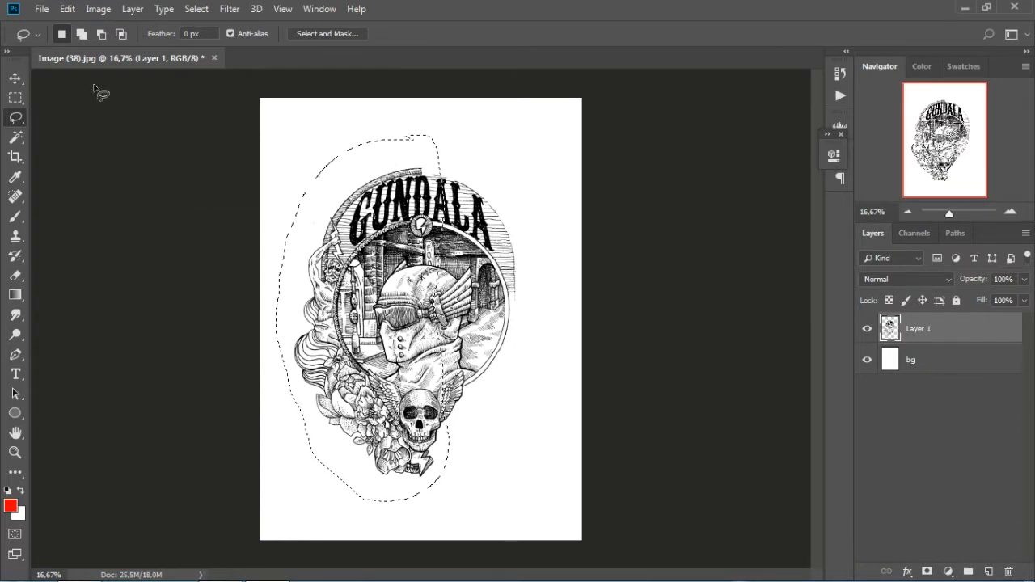
Step: Copy the selected left half to a new layer and flip the copy horizontally
click(15, 77)
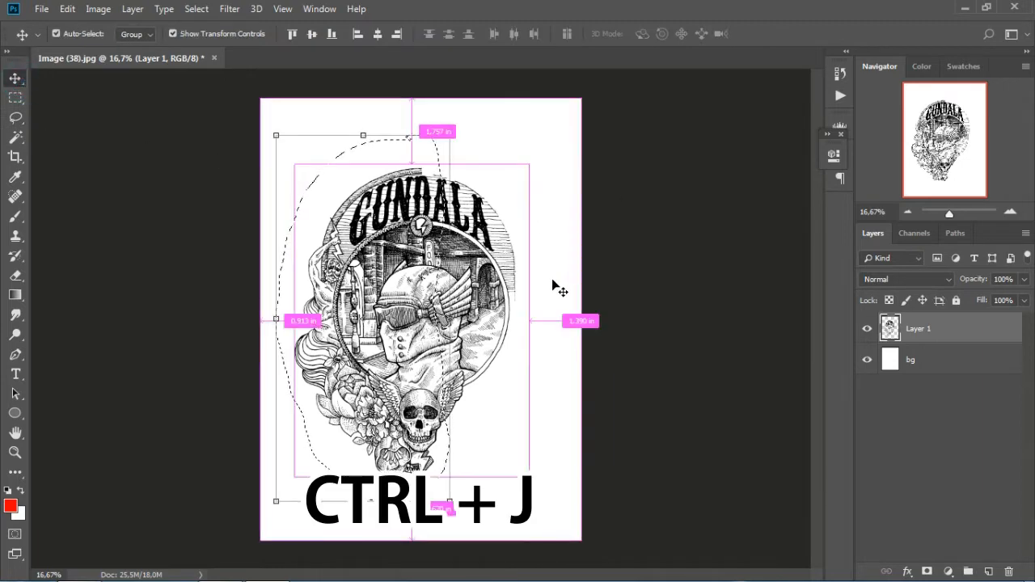
key(ctrl+j)
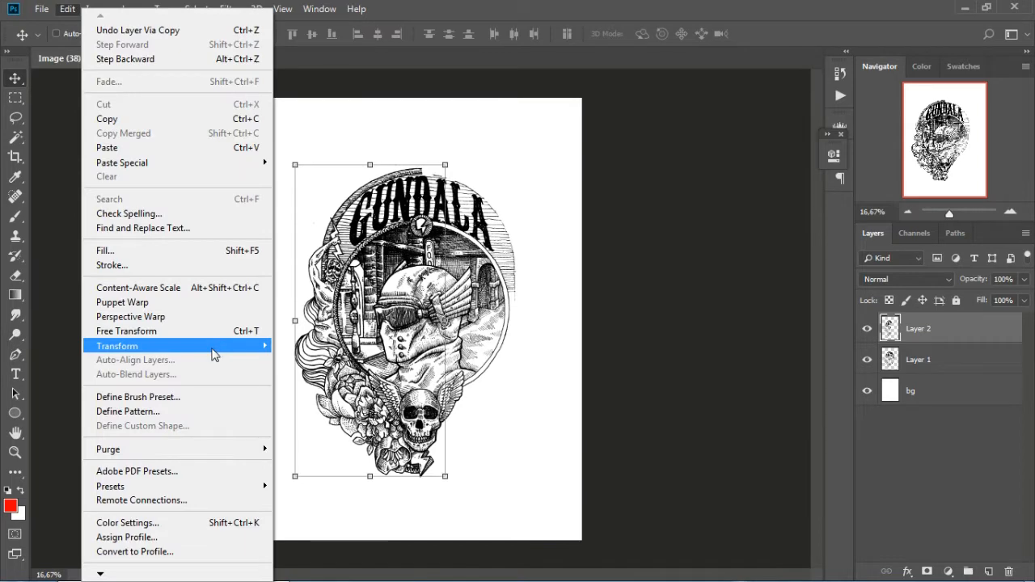
mouse_move(217, 353)
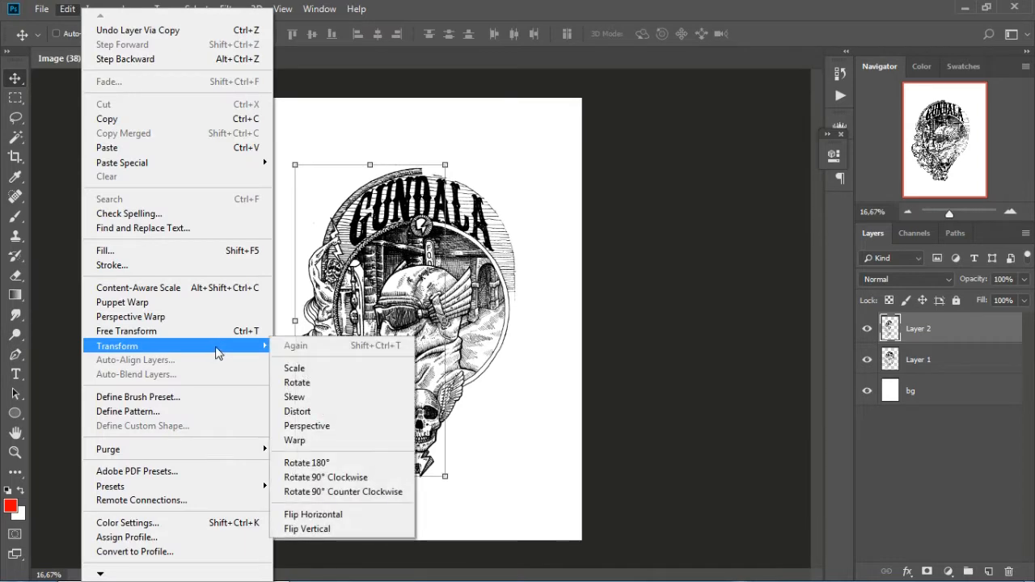
click(353, 515)
Step: Move the flipped half on Layer 2 to the right side so that its circle frame mirrors and meets the original
key(ctrl+plus)
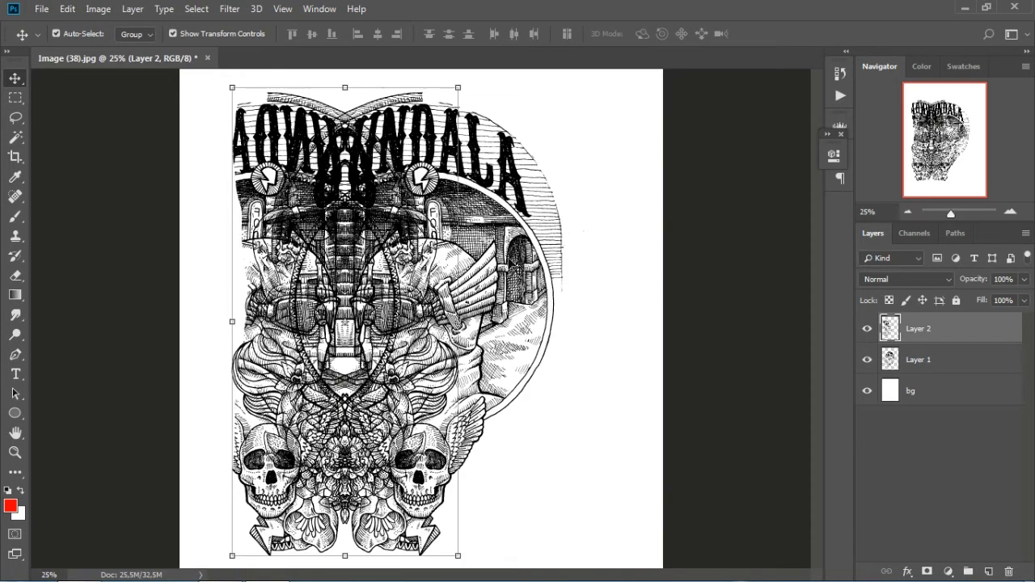
drag(271, 289, 435, 272)
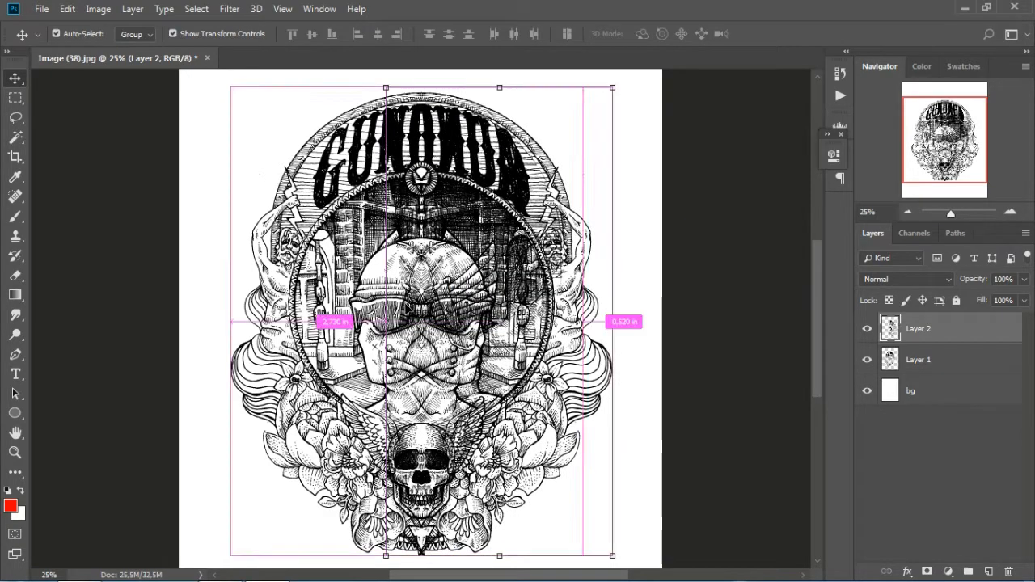
key(ctrl+plus)
drag(949, 149, 935, 114)
key(ctrl+plus)
mouse_move(543, 300)
mouse_down()
mouse_move(533, 290)
mouse_move(530, 297)
mouse_up()
key(ctrl+plus)
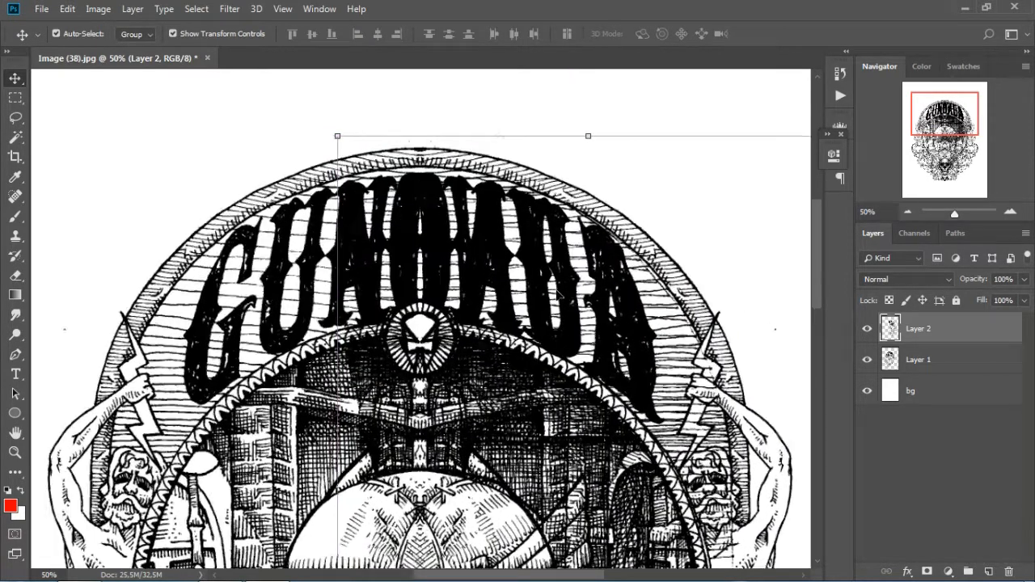
drag(530, 297, 391, 113)
key(ctrl+plus)
key(shift+Right)
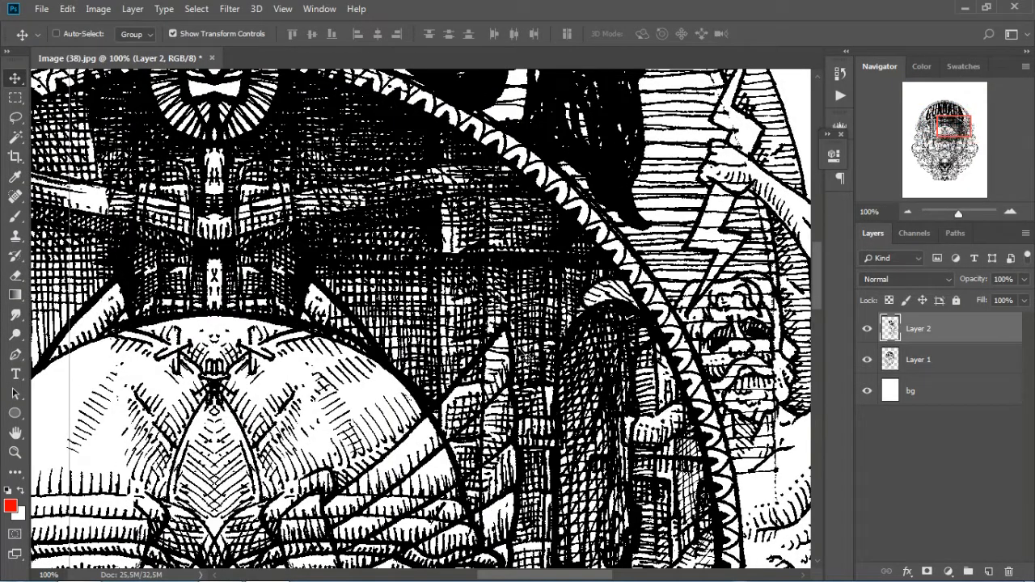
key(shift+Right)
key(shift+Left)
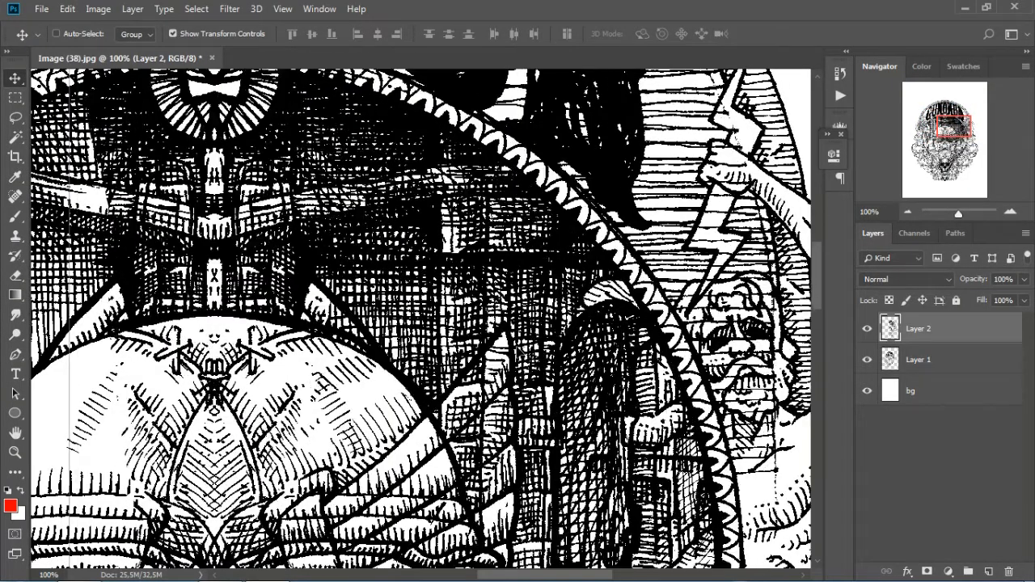
Step: Lower the opacity of Layer 1 to about 42% to distinguish it from the mirrored half
key(ctrl+minus)
key(ctrl+minus)
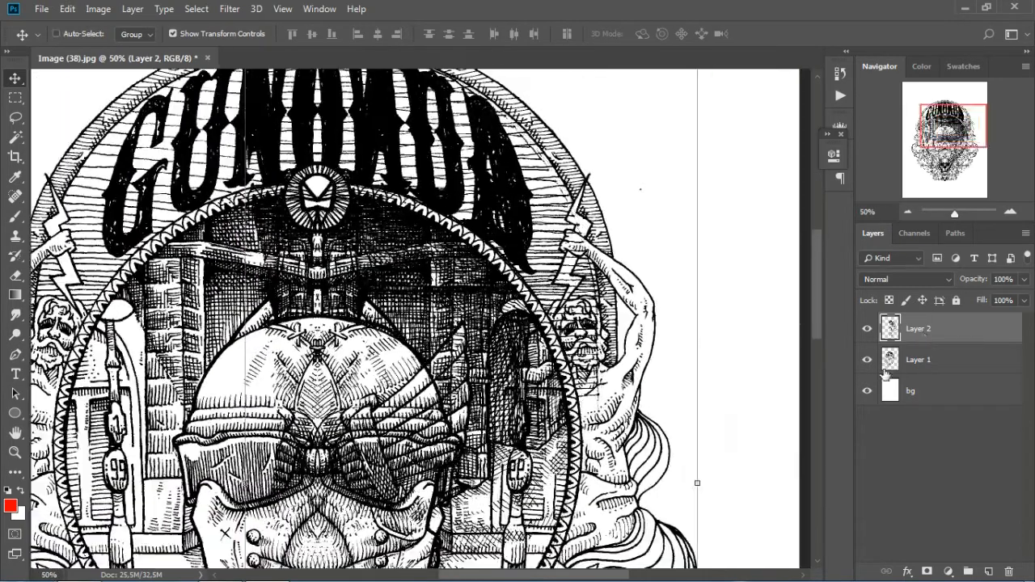
click(888, 365)
click(1024, 279)
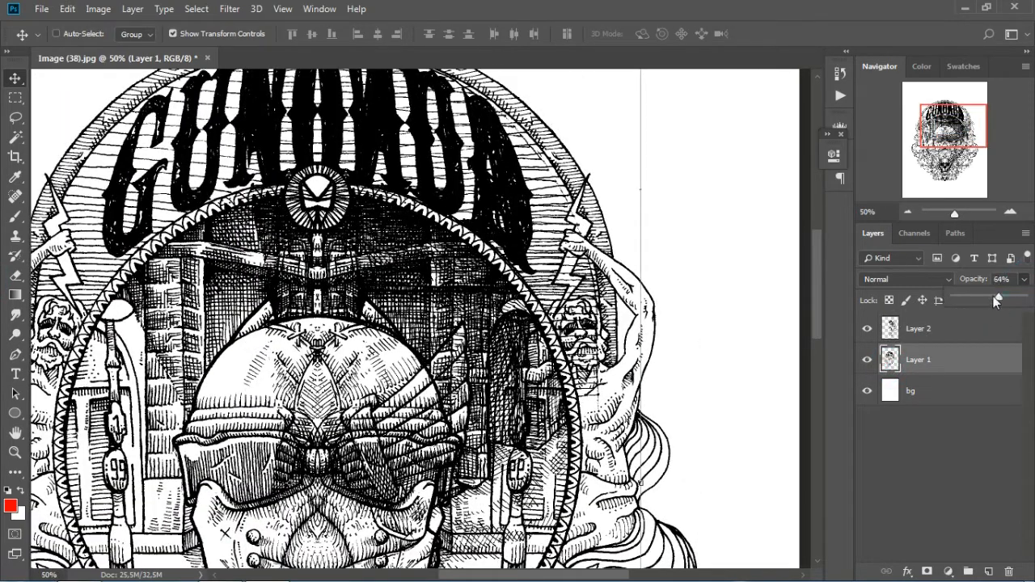
drag(994, 296, 967, 304)
key(ctrl+plus)
key(ctrl+plus)
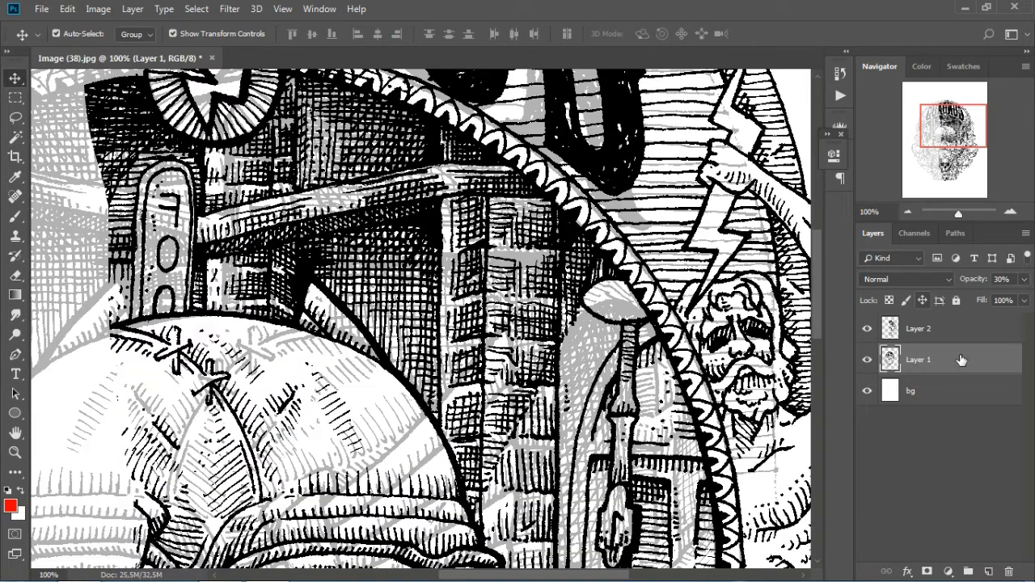
click(1025, 280)
click(984, 296)
Step: Nudge Layer 2 a few pixels to the left to align its circle frame with the faded original
click(898, 327)
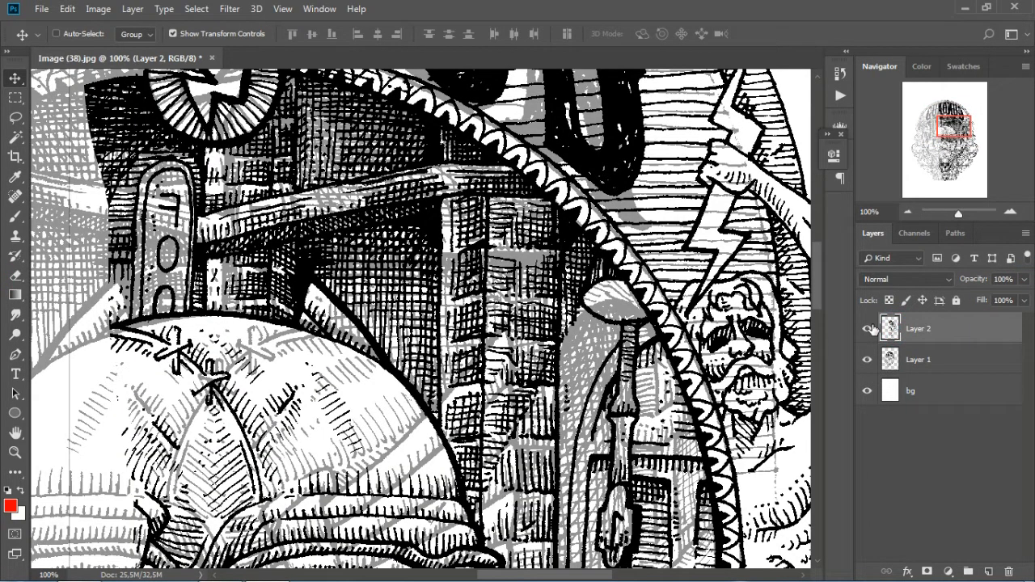
key(Left)
key(Left)
key(Left)
key(Left)
key(Left)
key(Left)
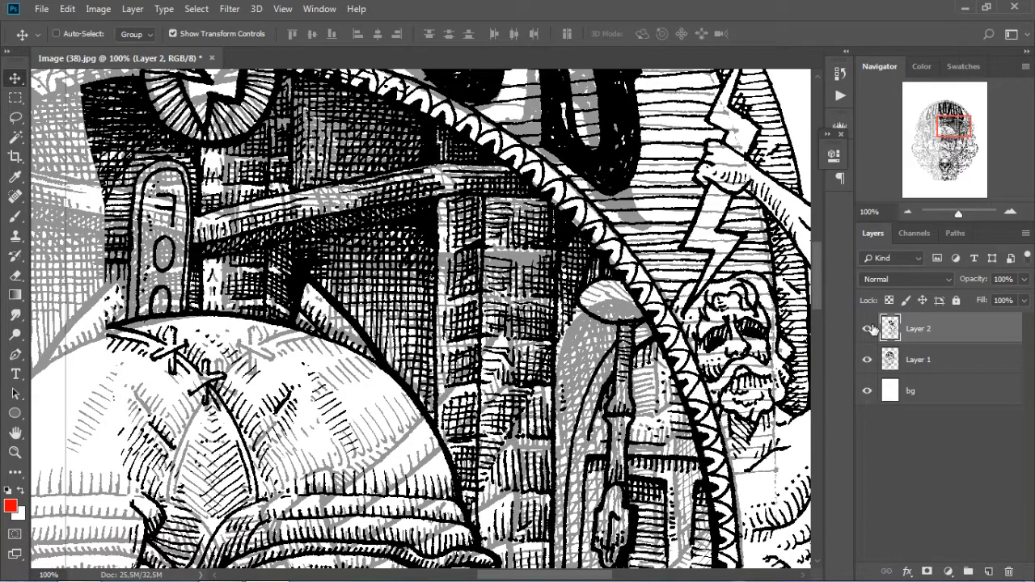
key(Right)
key(Right)
key(Right)
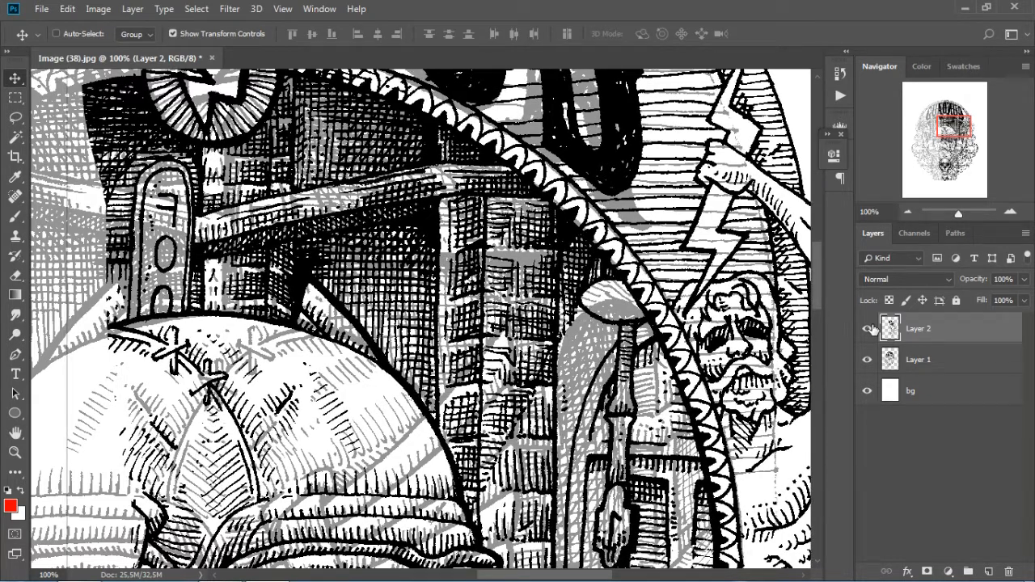
key(Left)
key(ctrl+minus)
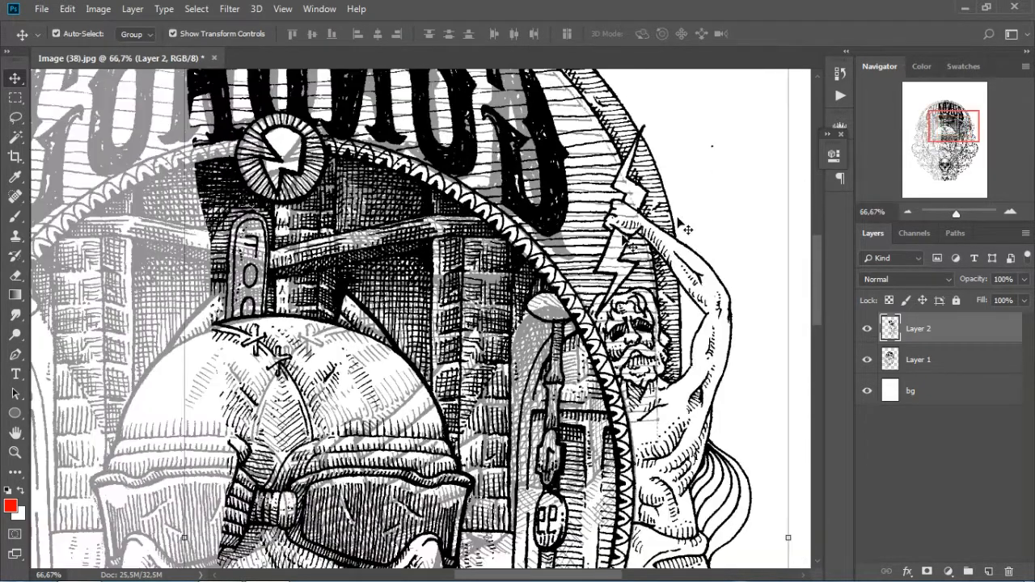
Step: Try 45 px brush strokes on Layer 1 over the lower artwork and the helmet, and undo them
drag(968, 131, 957, 169)
key(ctrl+minus)
key(ctrl+minus)
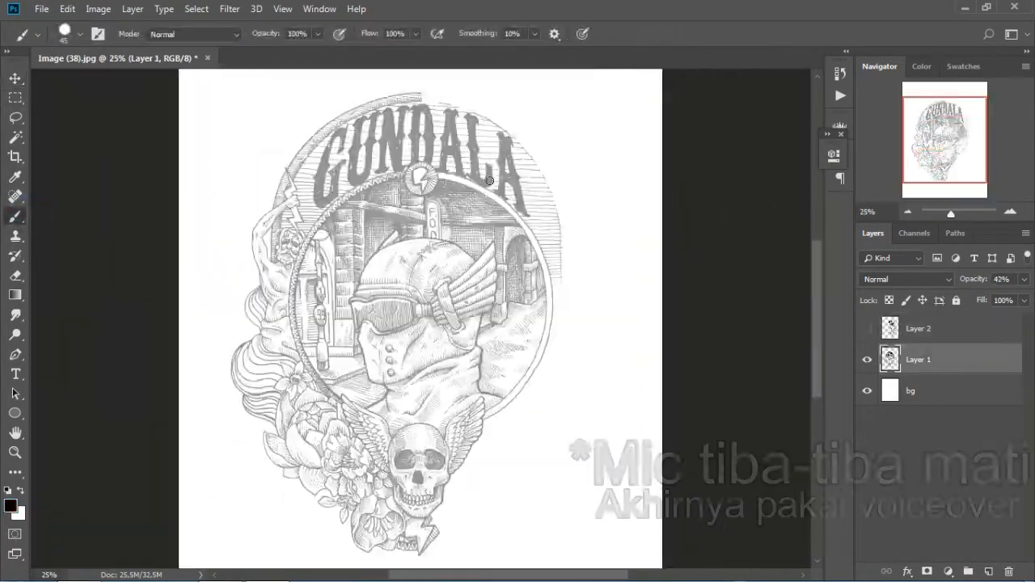
mouse_move(523, 453)
mouse_down()
mouse_move(596, 439)
mouse_move(496, 459)
mouse_up()
drag(497, 461, 547, 476)
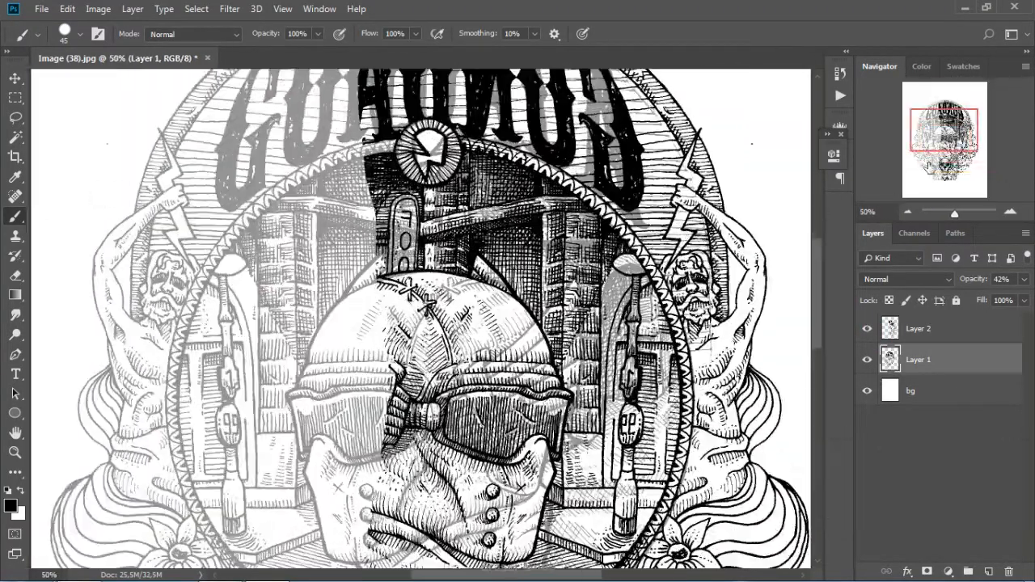
drag(453, 396, 409, 240)
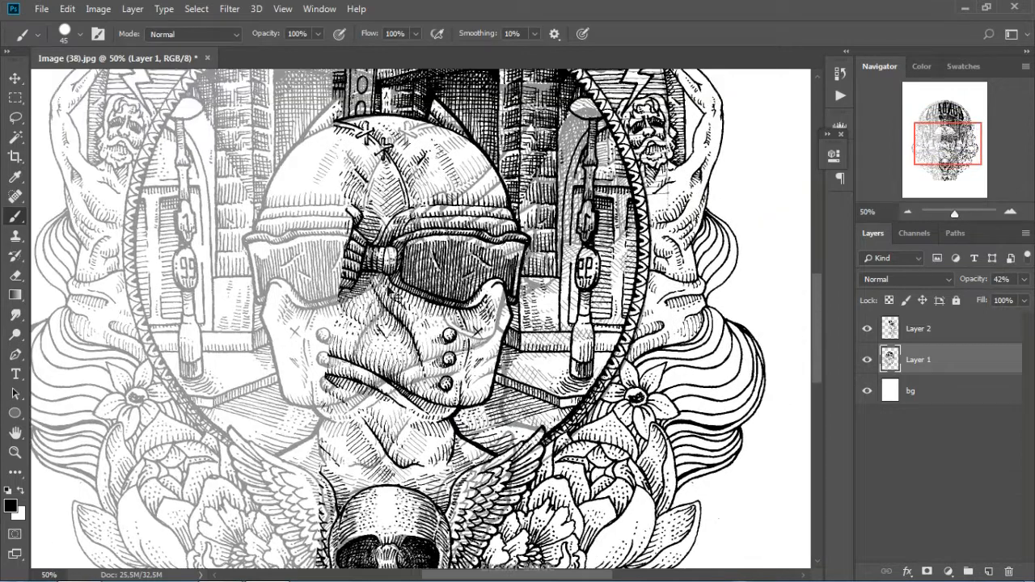
key(ctrl+minus)
key(ctrl+minus)
mouse_move(397, 285)
mouse_down()
mouse_move(376, 332)
mouse_move(408, 262)
mouse_move(368, 194)
mouse_move(380, 174)
mouse_move(425, 188)
mouse_move(402, 152)
mouse_move(492, 267)
mouse_move(374, 377)
mouse_move(430, 346)
mouse_move(445, 263)
mouse_move(482, 334)
mouse_move(414, 352)
mouse_move(495, 237)
mouse_move(408, 176)
mouse_up()
key(ctrl+z)
Step: On Layer 2, lasso the mirrored lettering that overlaps the original lettering
click(919, 329)
mouse_move(338, 114)
mouse_down()
mouse_move(400, 105)
mouse_move(494, 162)
mouse_up()
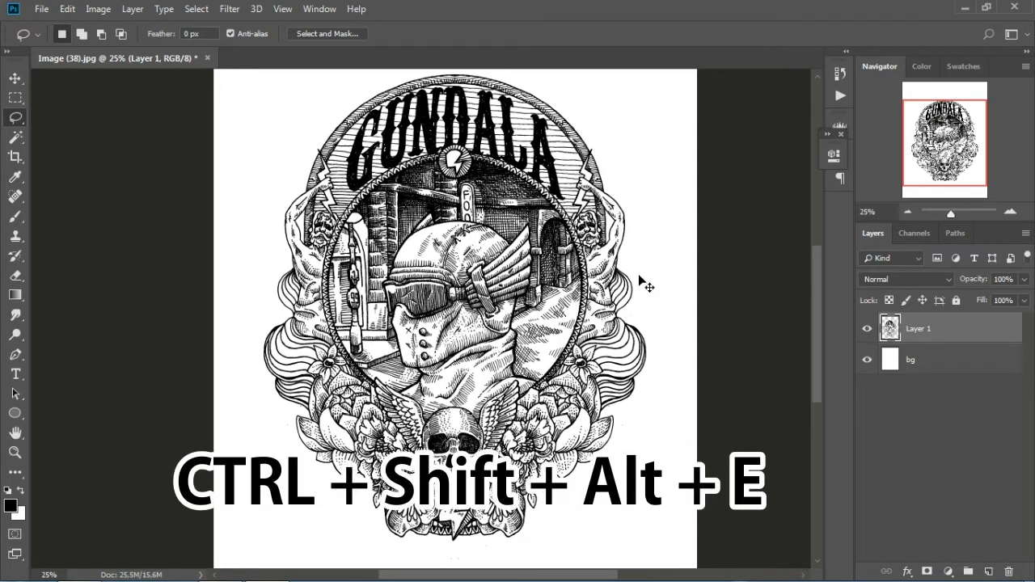
Step: Stamp all visible layers into a new merged layer above Layer 1
key(ctrl+shift+alt+e)
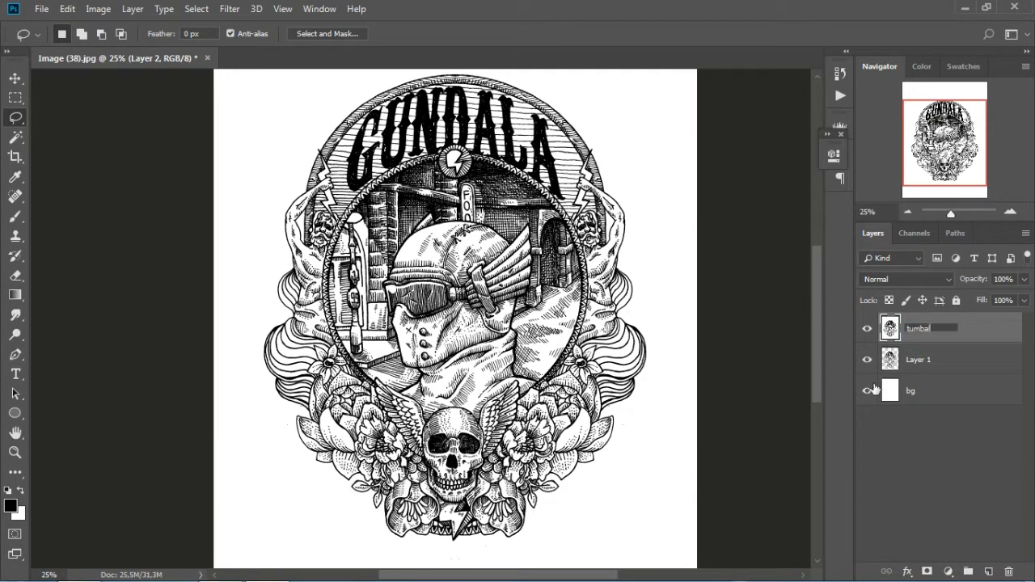
Step: Name the merged layer tumbal and hide Layer 1 and bg so that only tumbal stays visible
click(896, 358)
click(867, 328)
click(868, 329)
click(867, 329)
click(867, 328)
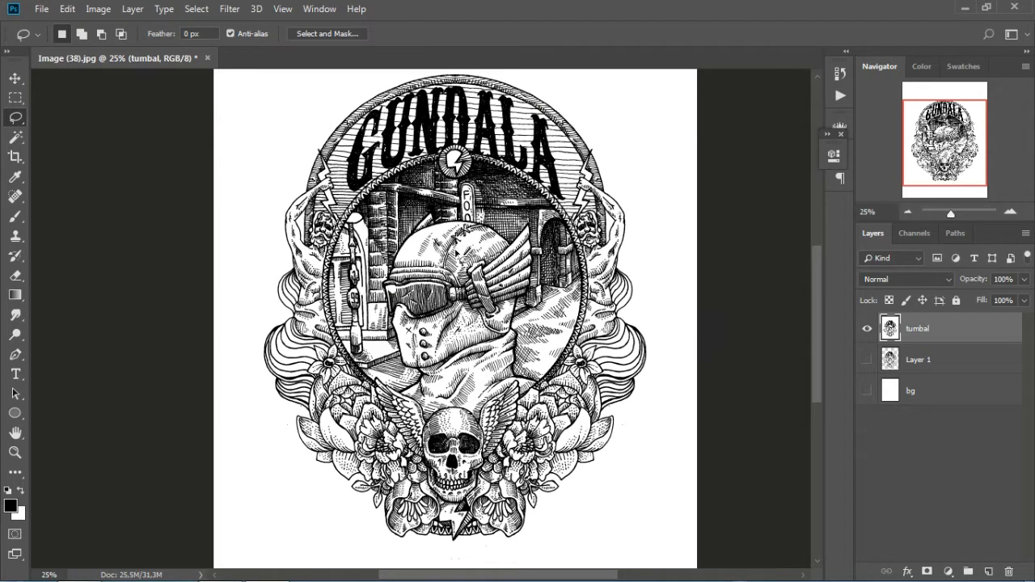
Step: Try a 50 px brush stroke on the tumbal layer in the white area beside the left ornament, and undo it
click(13, 139)
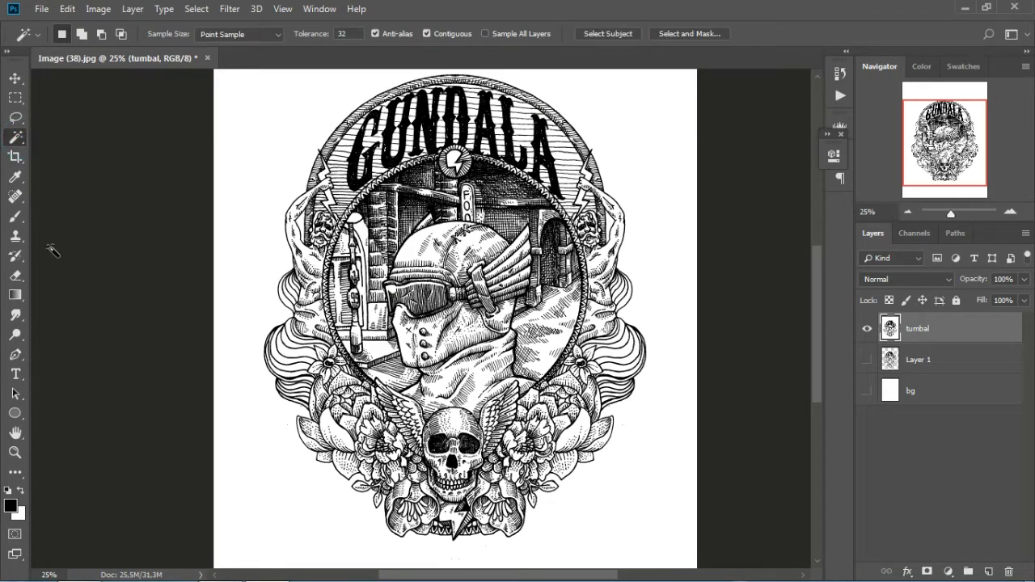
click(14, 216)
key(ctrl+plus)
key(ctrl+plus)
key(ctrl+plus)
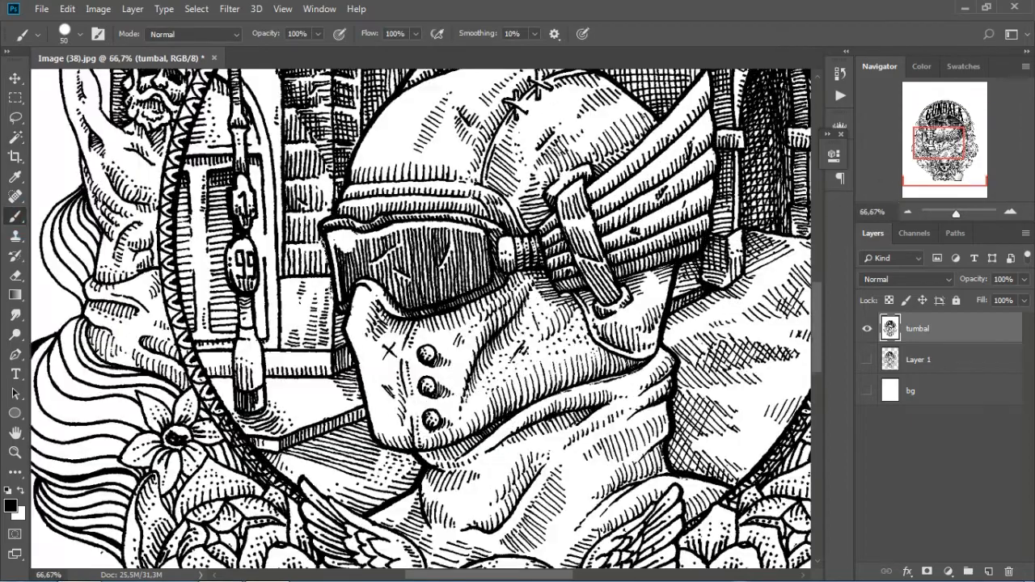
drag(186, 356, 354, 314)
key(ctrl+plus)
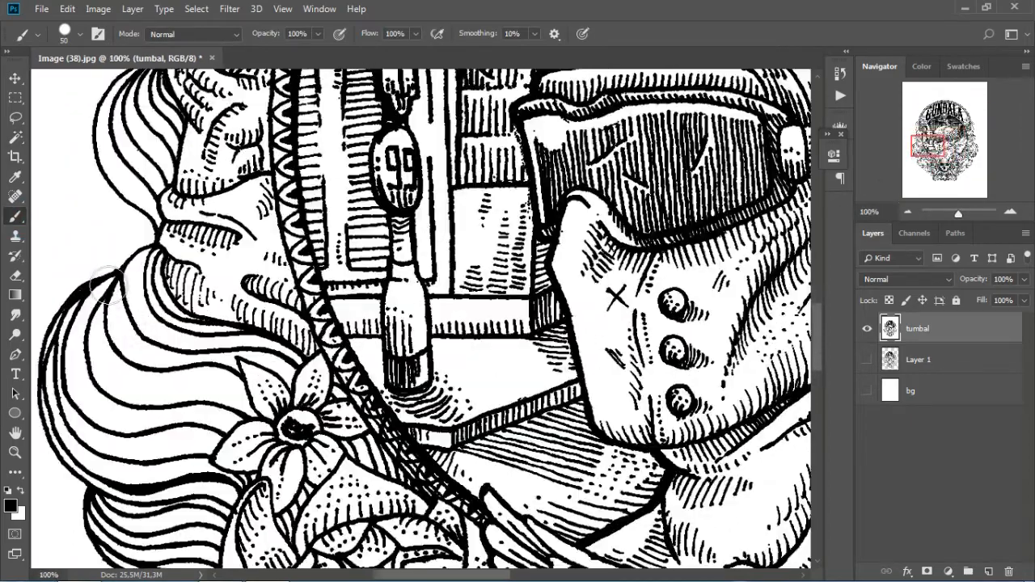
key(ctrl+minus)
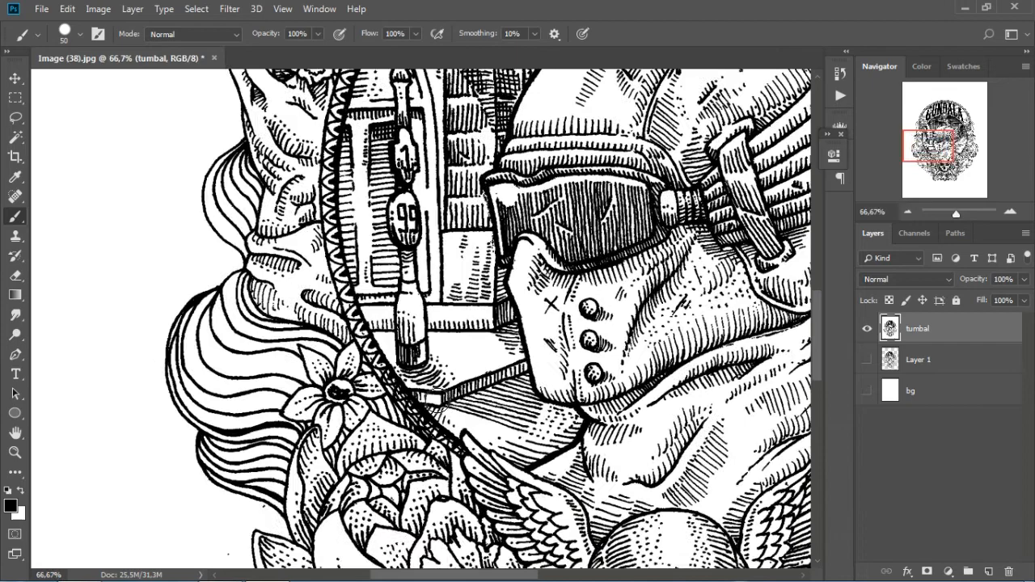
drag(134, 350, 127, 383)
key(ctrl+z)
key(ctrl+0)
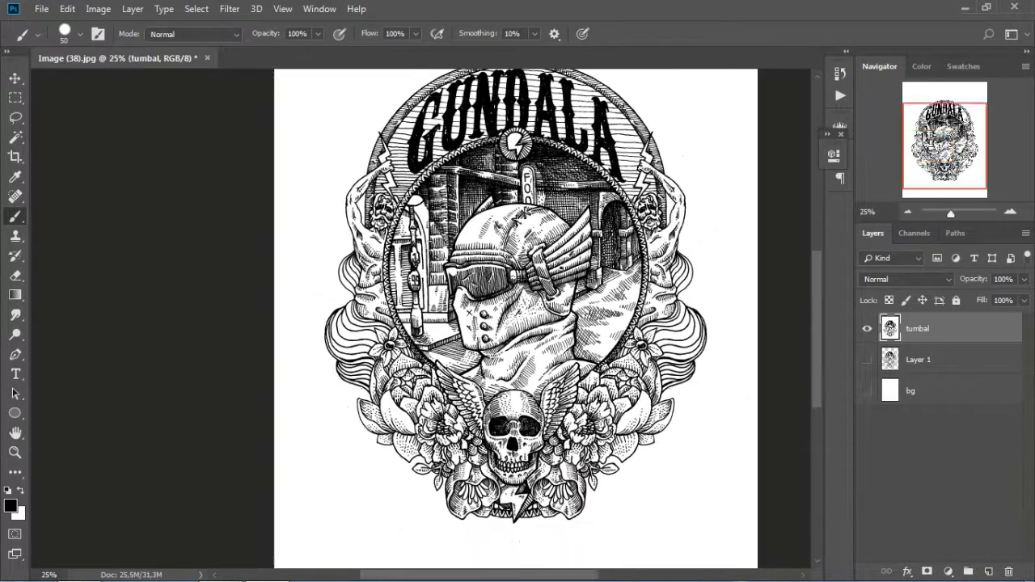
Step: Select the white background around the artwork with the Magic Wand at tolerance 32, contiguous
click(16, 137)
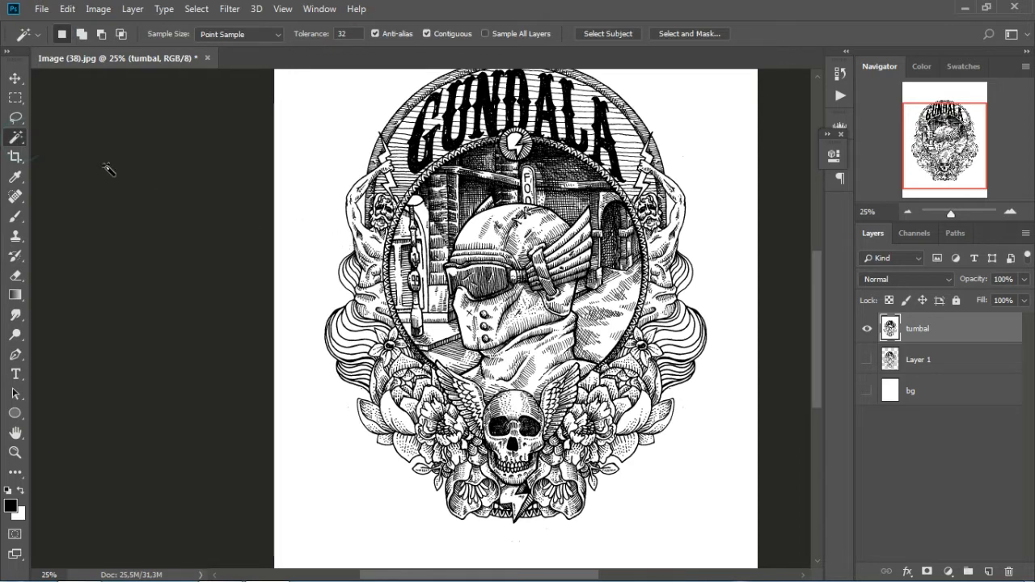
right_click(17, 142)
click(65, 154)
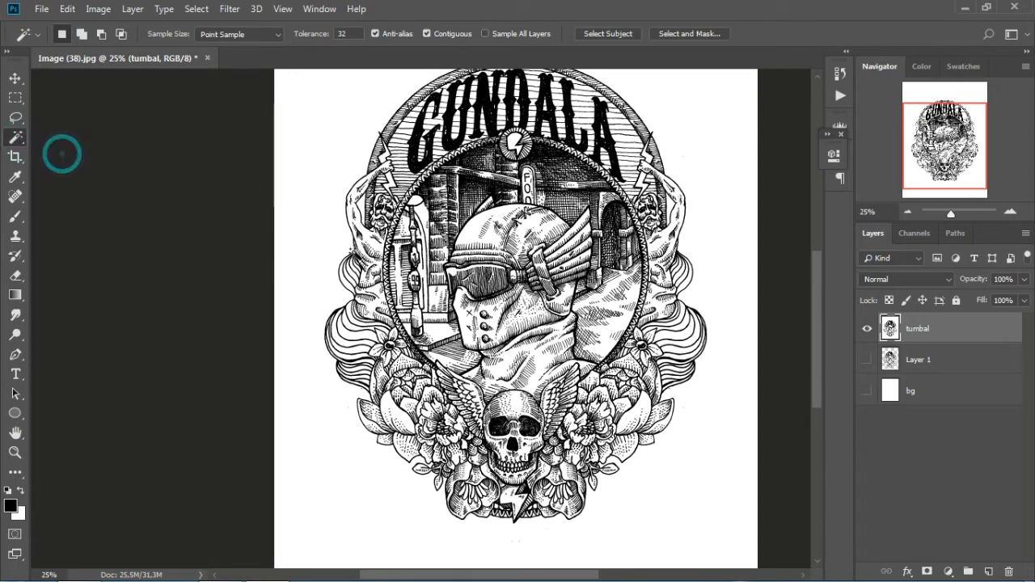
click(321, 241)
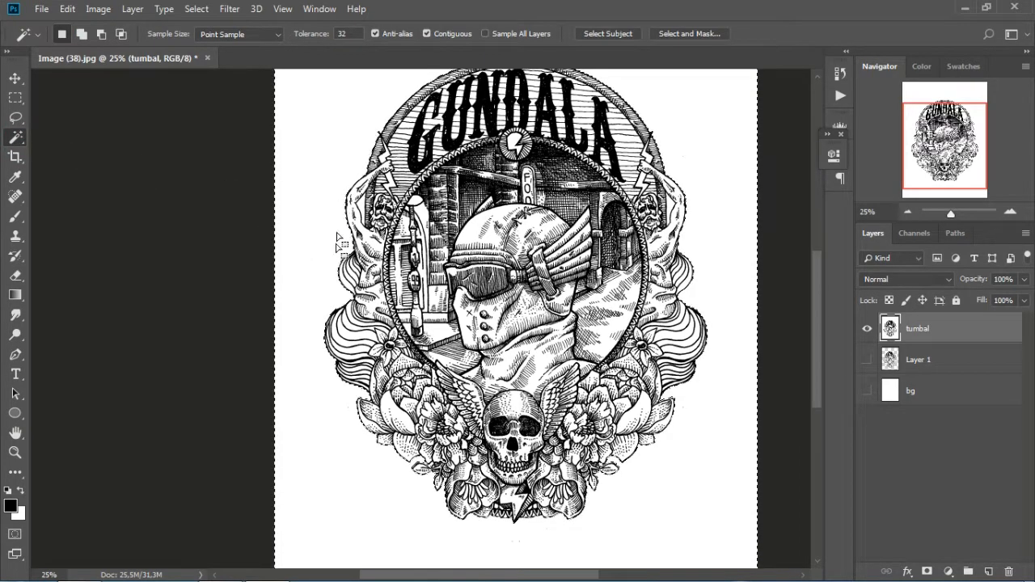
Step: Add the enclosed white gaps beside both raised arms to the background selection
drag(908, 184, 905, 161)
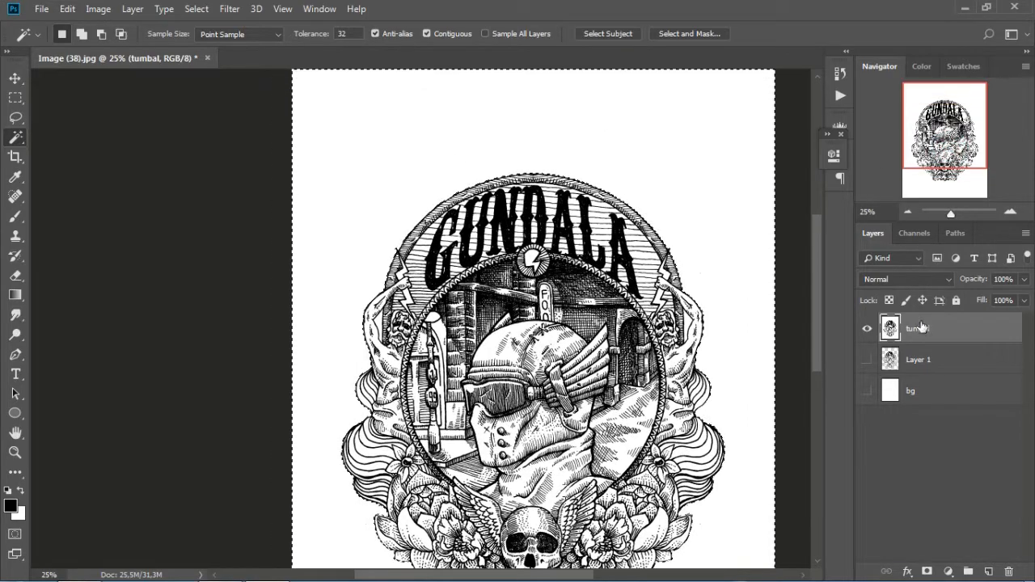
key(ctrl+plus)
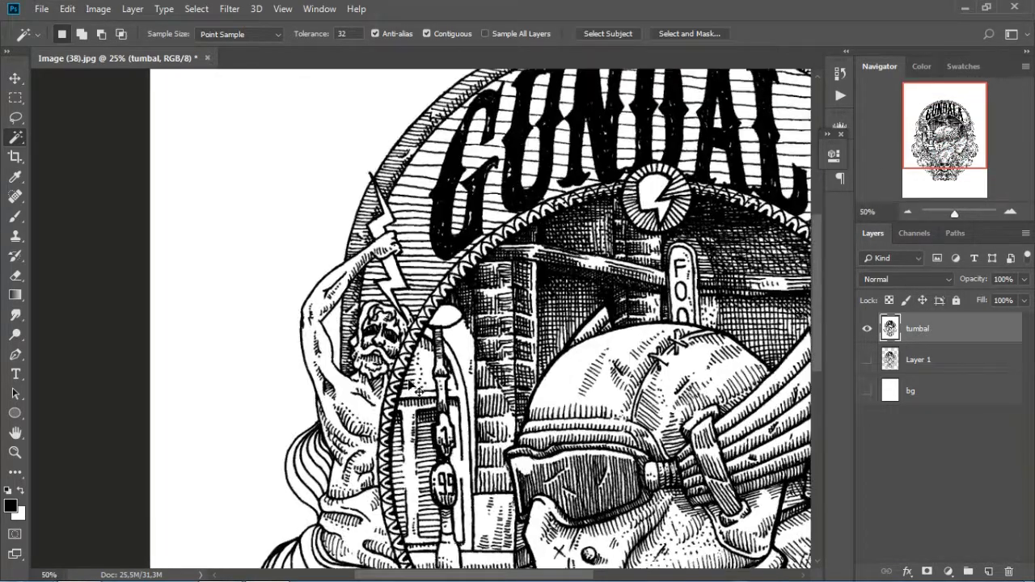
key(ctrl+plus)
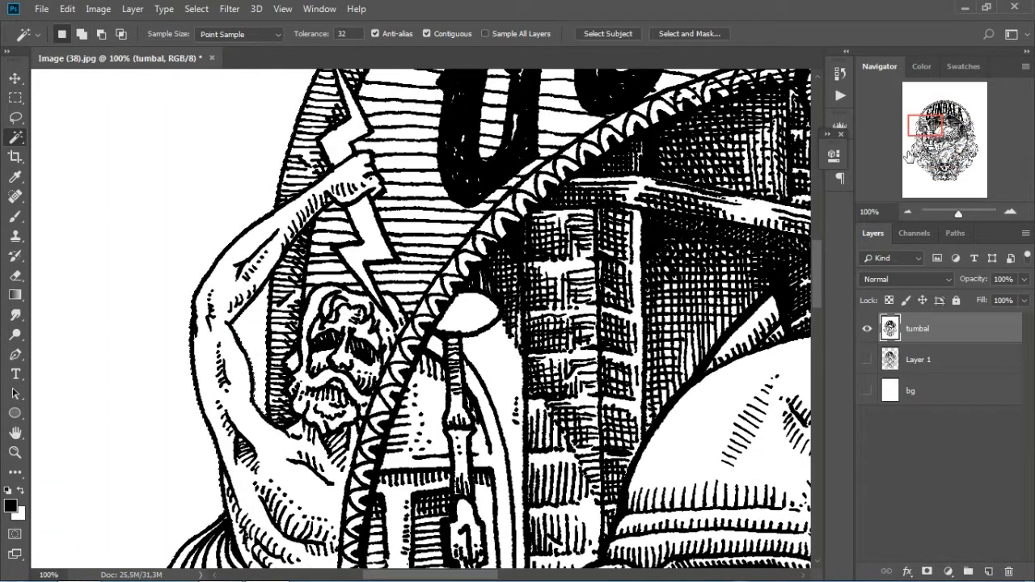
drag(925, 128, 957, 128)
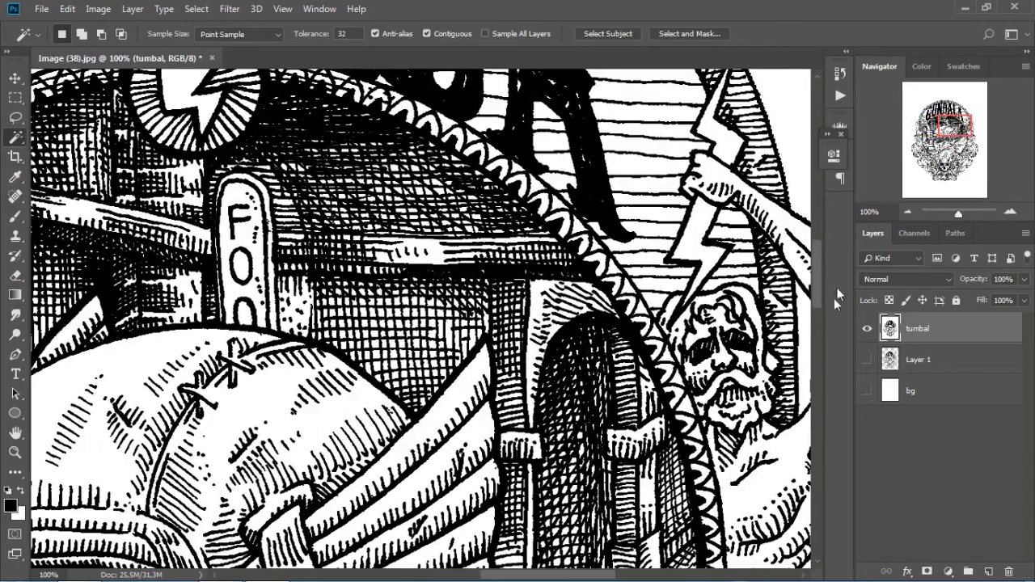
drag(955, 132, 925, 142)
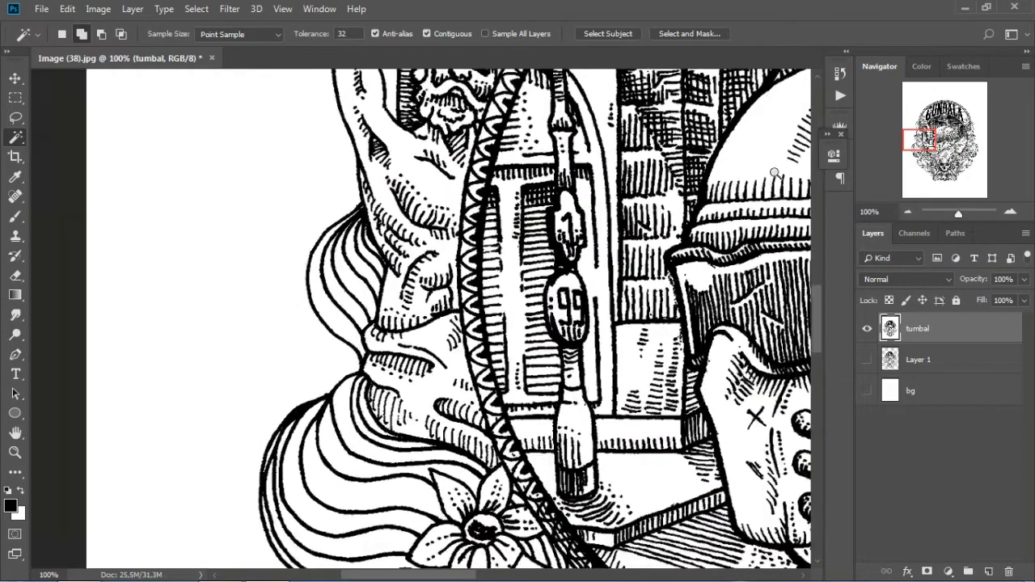
key(ctrl+minus)
key(ctrl+minus)
key(ctrl+minus)
key(ctrl+minus)
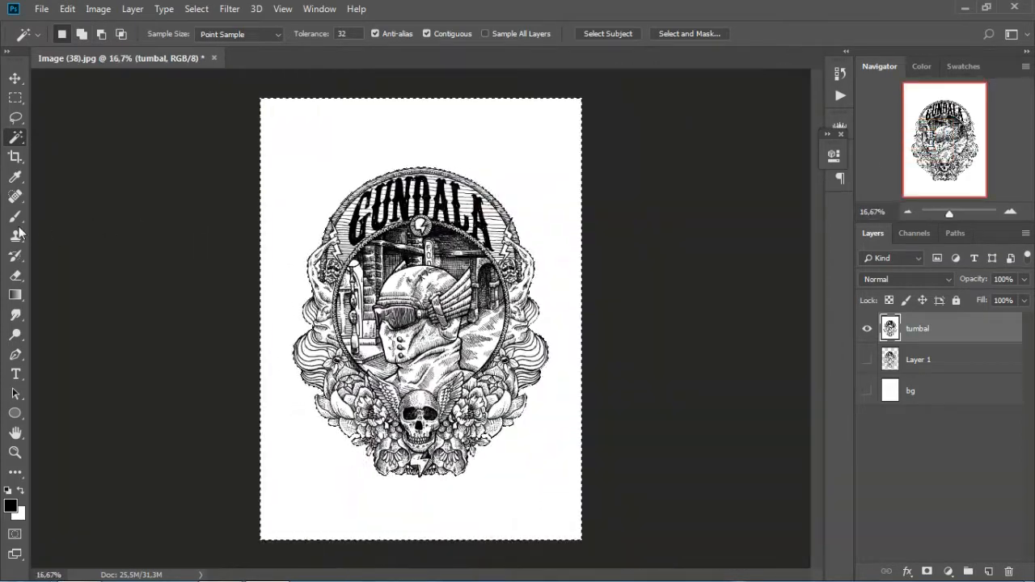
Step: Activate the Brush tool and set the foreground color to red (ff0000)
click(15, 216)
key(ctrl+plus)
click(12, 507)
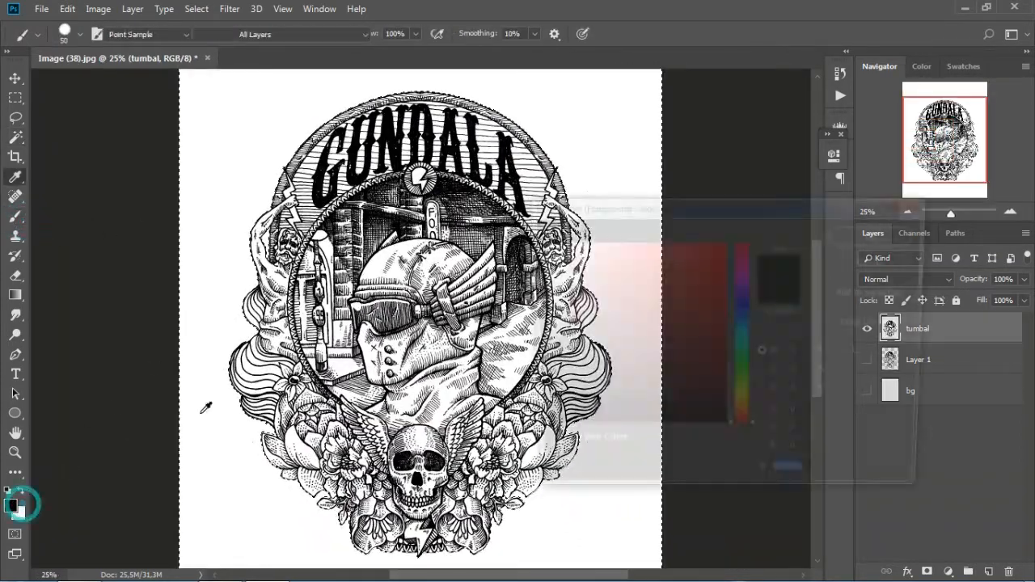
text(ff0000)
click(871, 235)
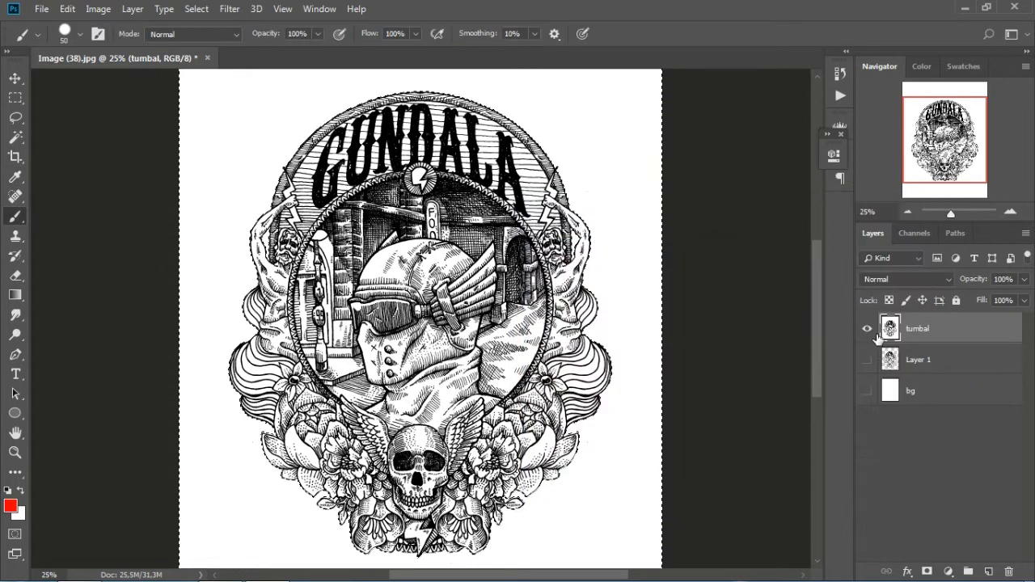
Step: Try a 200 px red brush stroke back and forth across the selected background, and undo it
click(208, 274)
key(bracketright)
key(bracketright)
key(bracketright)
key(bracketright)
key(bracketright)
key(bracketright)
key(bracketright)
key(bracketright)
key(bracketright)
mouse_move(209, 274)
mouse_down()
mouse_move(651, 226)
mouse_move(389, 279)
mouse_move(340, 332)
mouse_move(642, 339)
mouse_up()
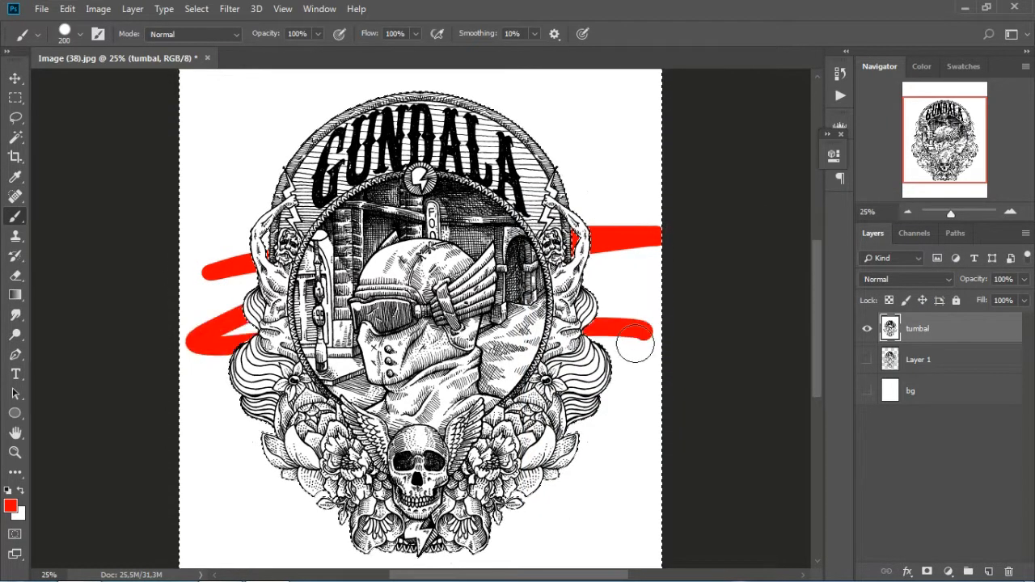
key(ctrl+z)
key(ctrl+d)
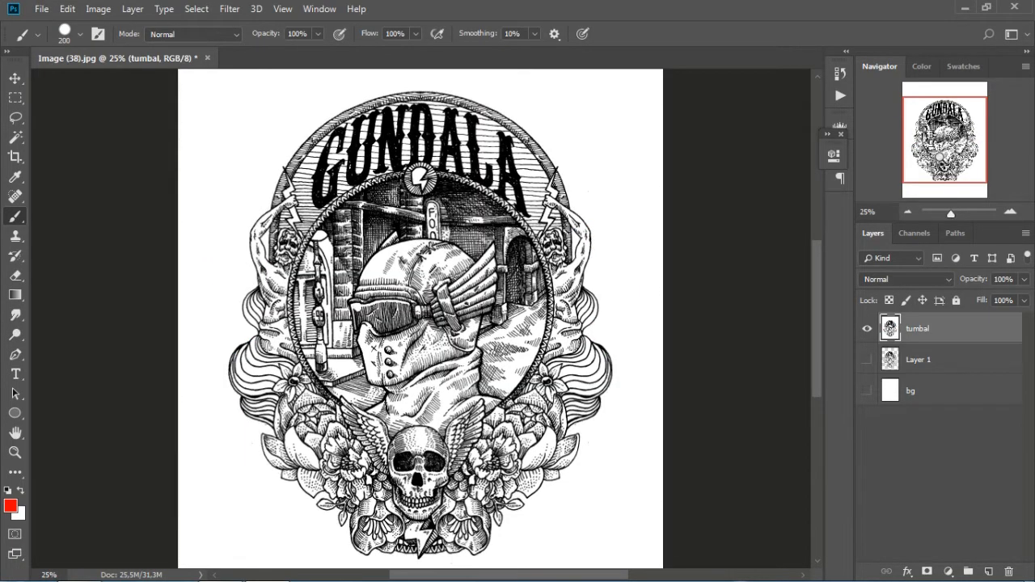
Step: Examine the ink outline along the left figure up close against the selection edge, with the brush reduced to 5 px
key(ctrl+plus)
key(ctrl+plus)
key(ctrl+plus)
key(ctrl+plus)
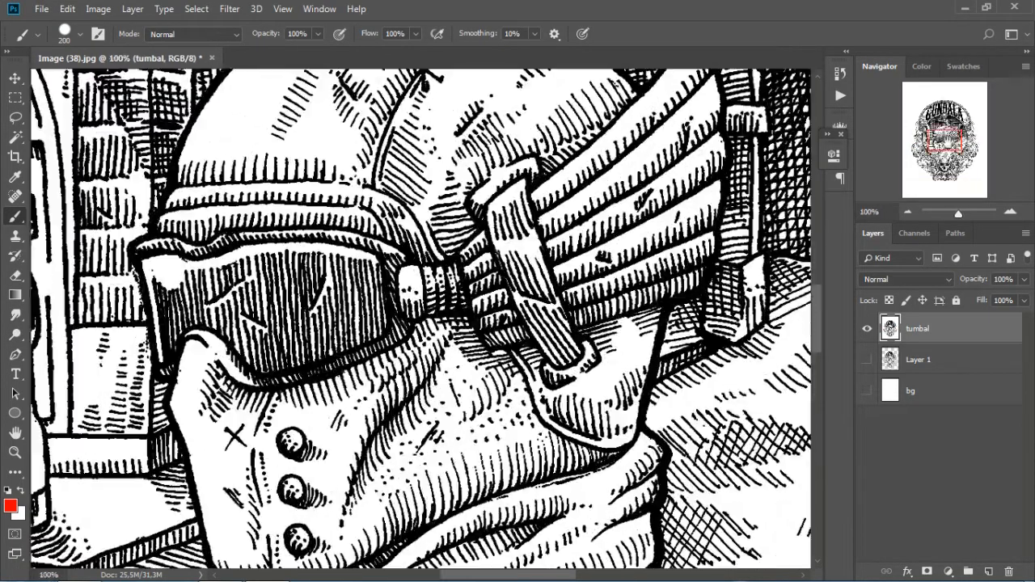
drag(952, 142, 925, 140)
key(ctrl+plus)
key(ctrl+plus)
key(ctrl+plus)
key(bracketleft)
key(bracketleft)
key(bracketleft)
key(bracketleft)
key(bracketleft)
key(bracketleft)
key(bracketleft)
key(bracketleft)
key(bracketleft)
key(bracketleft)
key(bracketleft)
key(bracketleft)
key(bracketleft)
key(bracketleft)
key(bracketleft)
key(bracketleft)
key(bracketleft)
key(bracketleft)
key(ctrl+minus)
key(ctrl+minus)
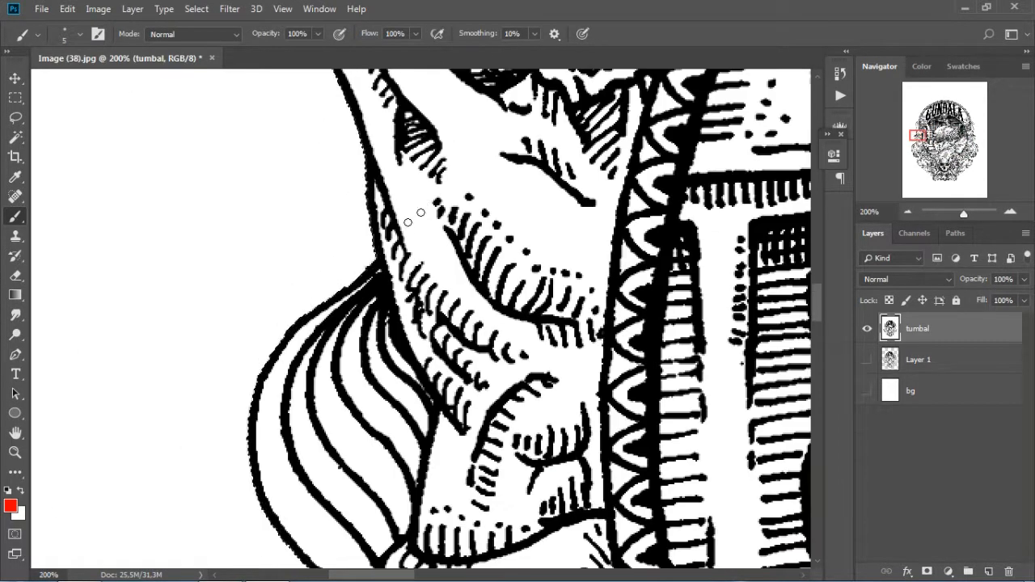
key(ctrl+minus)
Step: Expand the background selection by 2 pixels so its edge falls inside the ink outline
click(198, 12)
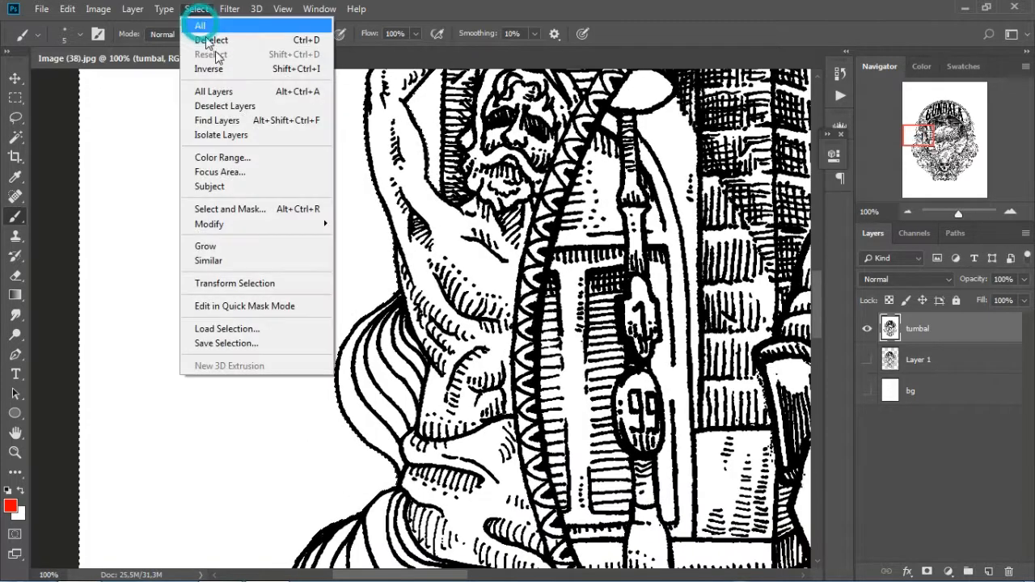
mouse_move(251, 227)
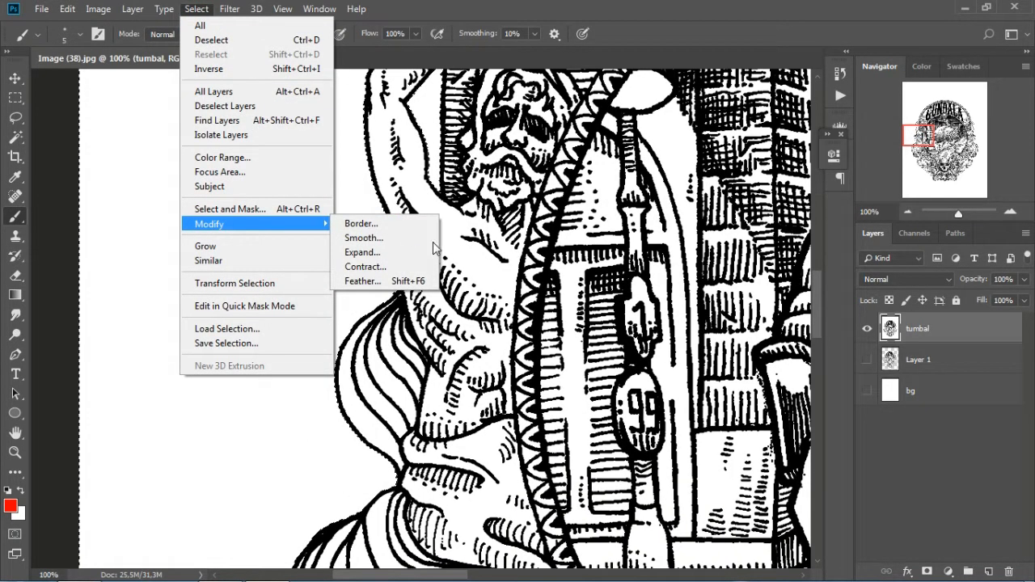
click(361, 252)
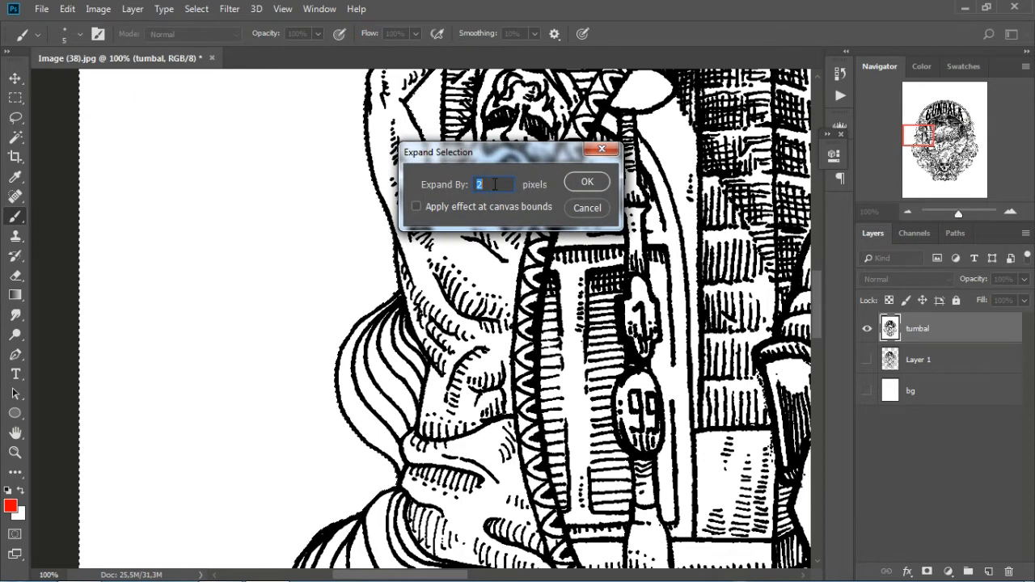
click(588, 181)
scroll(346, 324, up, 5)
scroll(345, 324, up, 1)
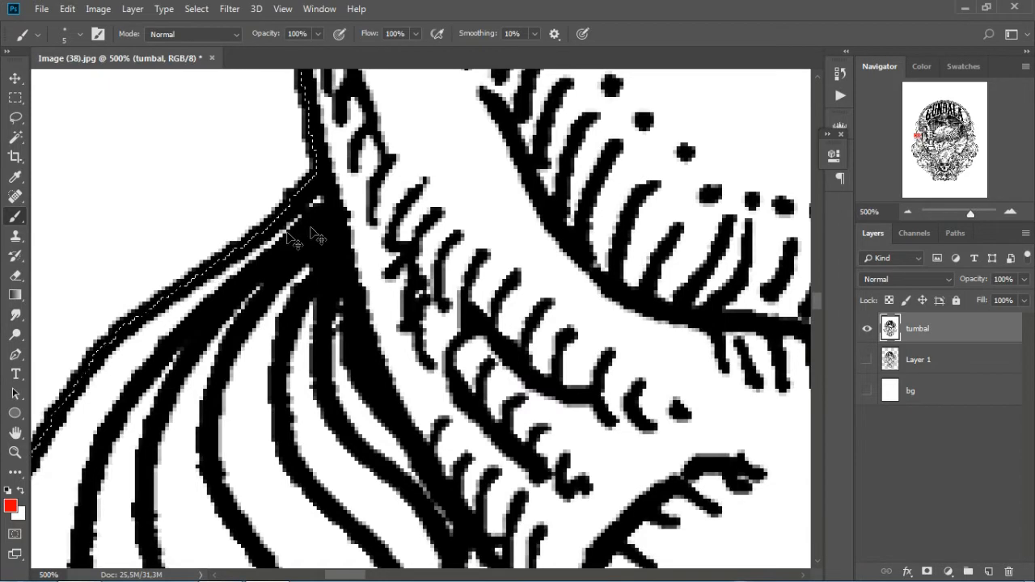
Step: Try a 60 px red brush stroke along the expanded selection's edge by the left ornament, and undo it
scroll(371, 317, down, 6)
key(bracketright)
key(bracketright)
key(bracketright)
key(bracketright)
key(bracketright)
key(bracketright)
key(bracketright)
key(bracketright)
mouse_move(349, 298)
mouse_down()
mouse_move(432, 292)
mouse_move(420, 316)
mouse_move(502, 306)
mouse_up()
key(ctrl+z)
Step: Hide the tumbal layer and make Layer 1 and bg visible again
key(ctrl+minus)
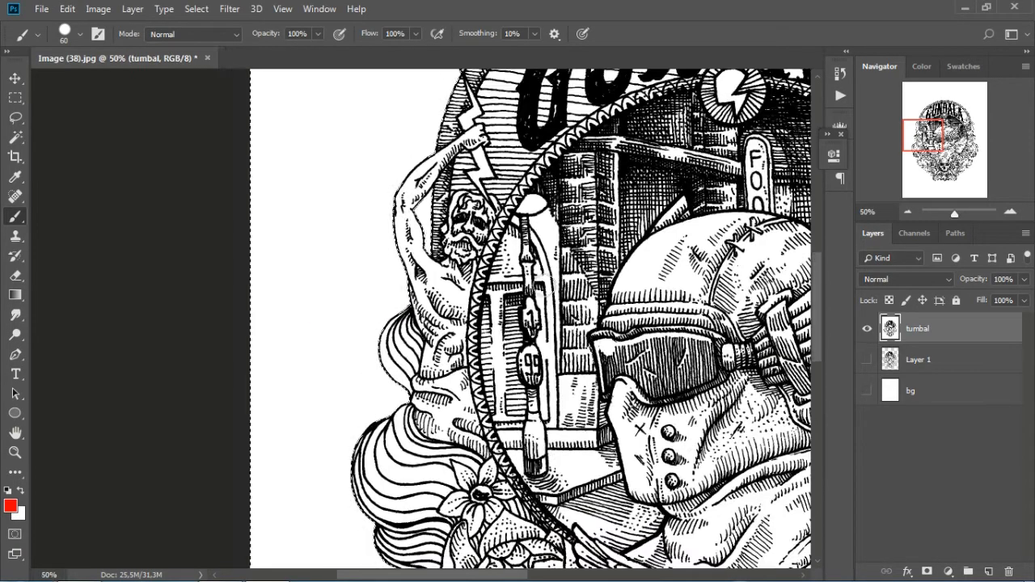
drag(930, 145, 948, 152)
key(ctrl+minus)
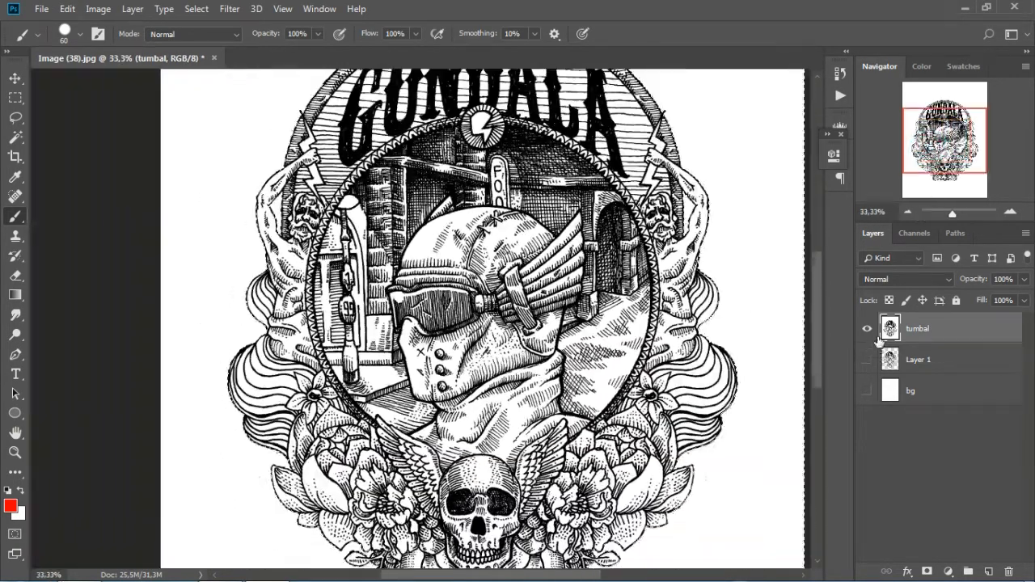
click(866, 329)
click(867, 359)
click(891, 363)
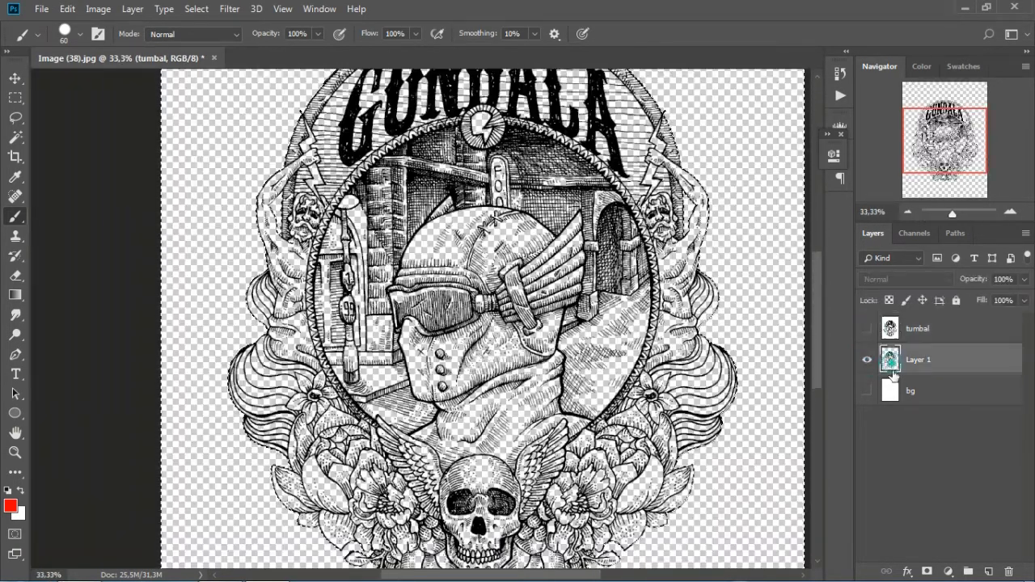
click(868, 364)
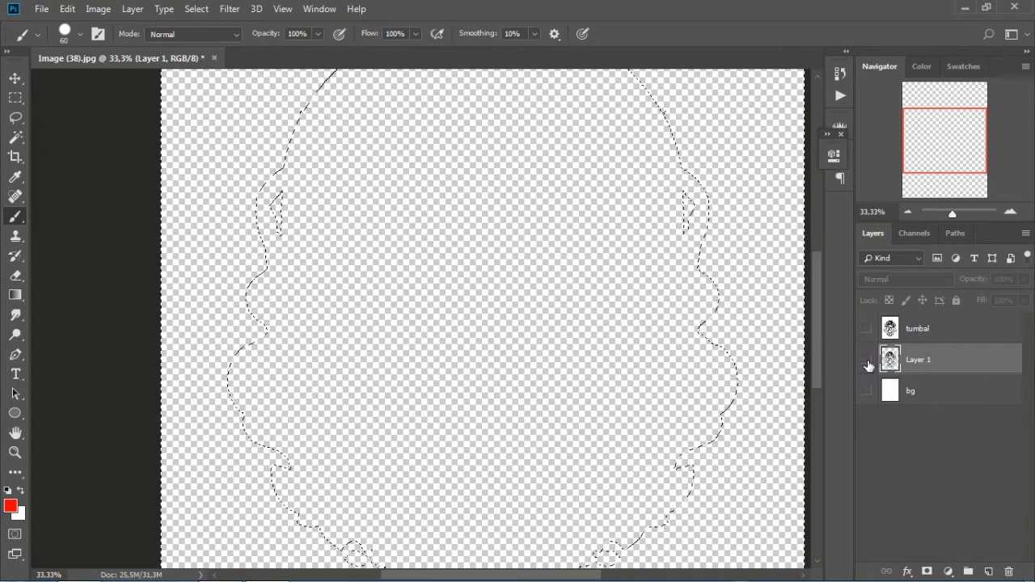
click(868, 361)
click(869, 393)
Step: Create a new layer directly above bg and name it warna
click(890, 394)
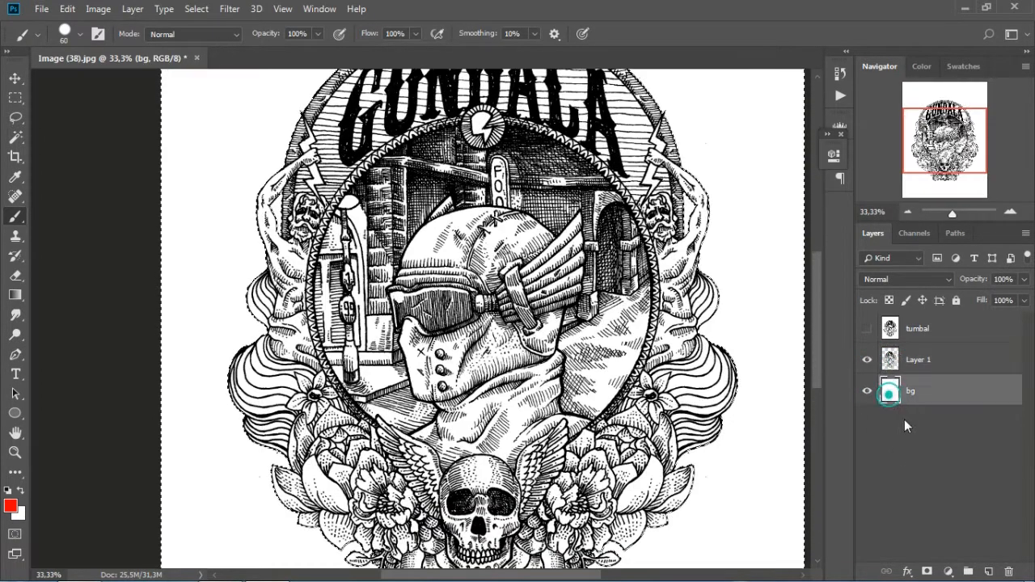
click(990, 572)
double_click(922, 392)
text(war)
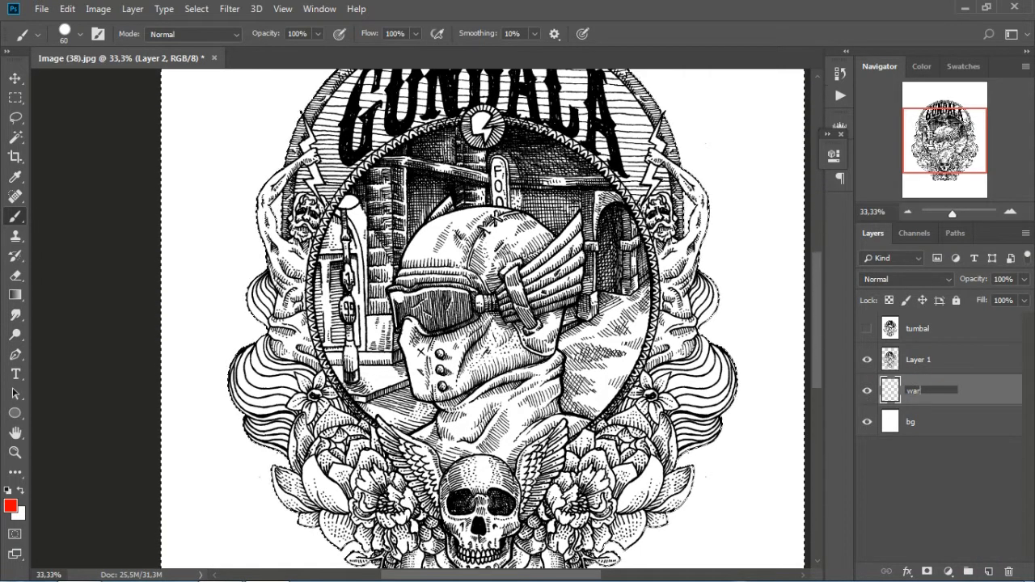
key(Return)
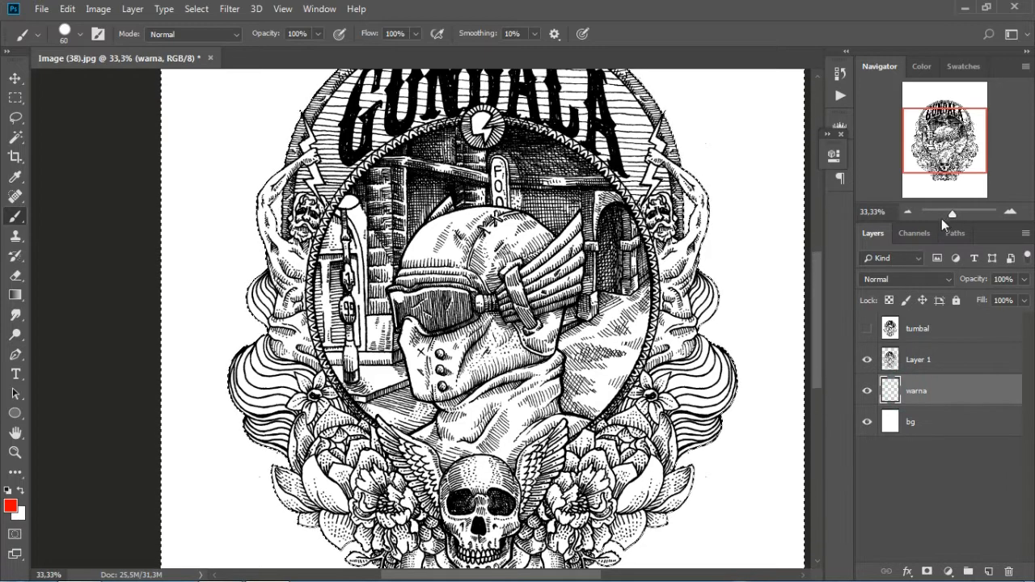
Step: Invert the selection to cover the artwork's silhouette, with the Brush tool active on the warna layer
key(ctrl+minus)
key(m)
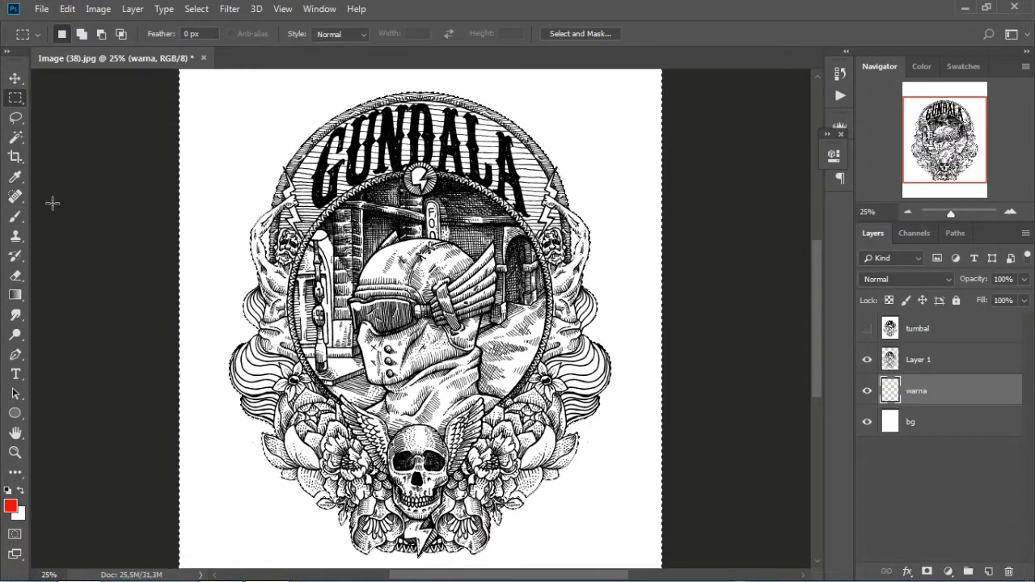
click(17, 216)
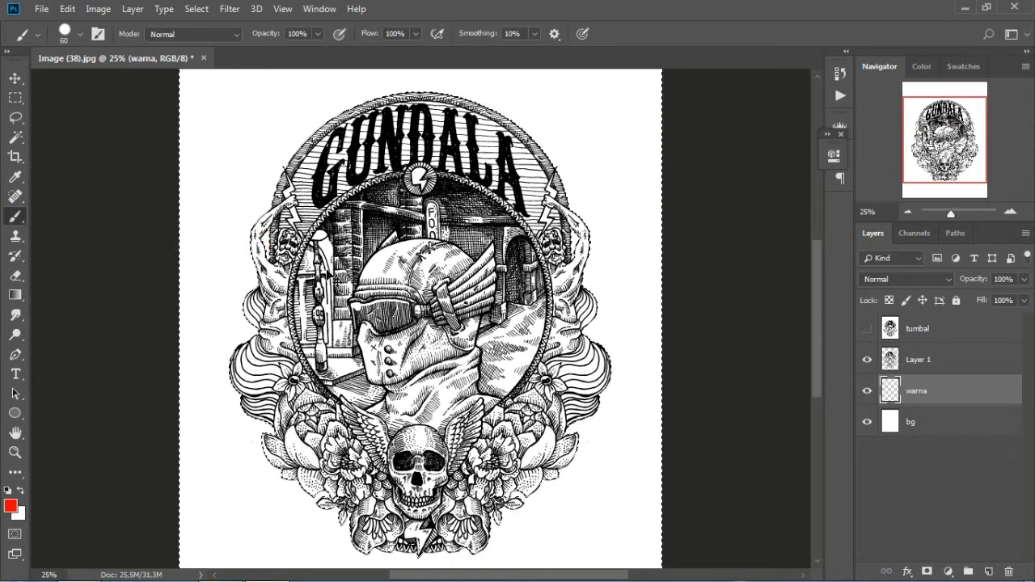
key(ctrl+shift+i)
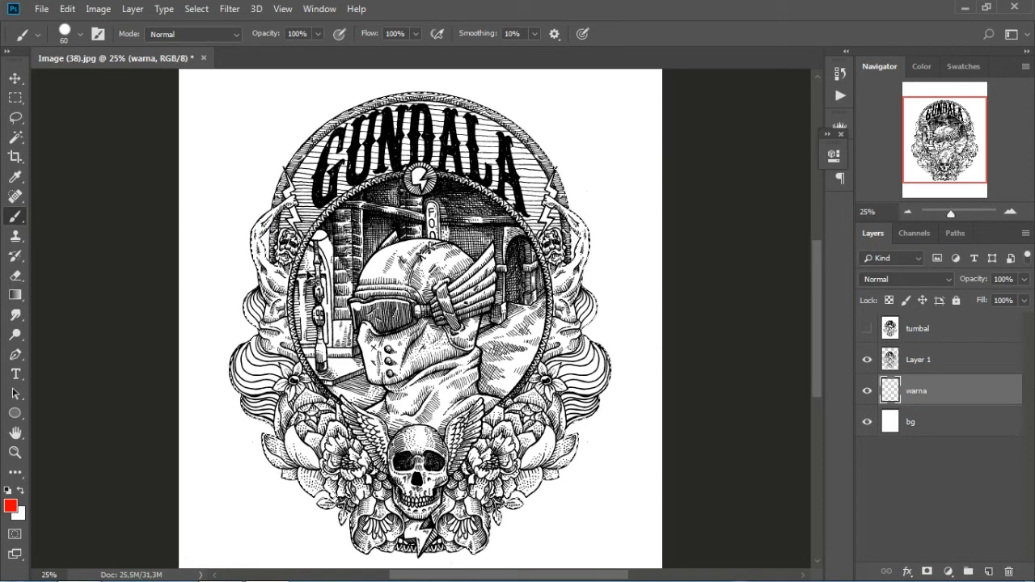
Step: Fill the silhouette selection on the warna layer with the red foreground color, and deselect
click(80, 10)
click(105, 250)
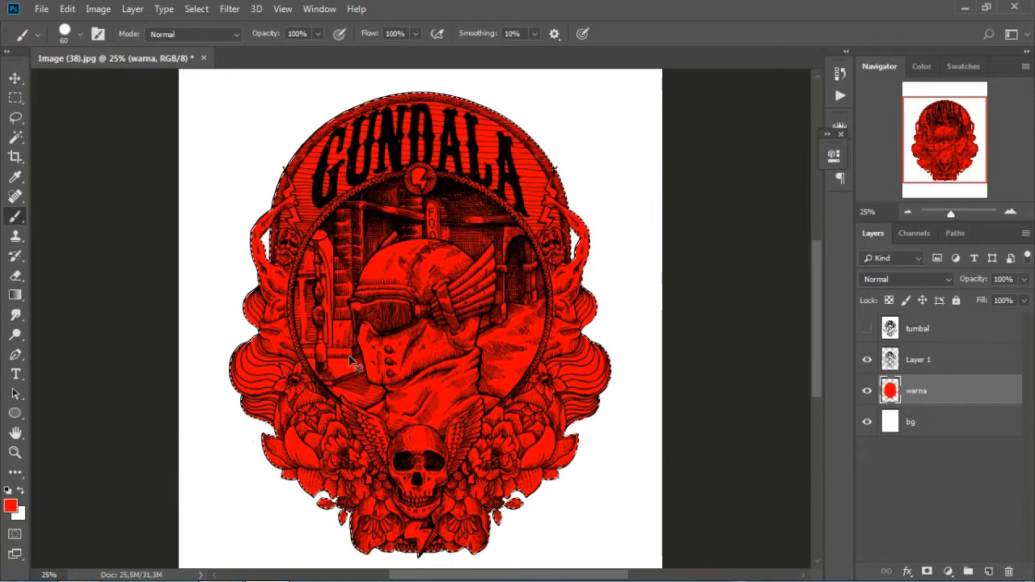
key(ctrl+minus)
key(m)
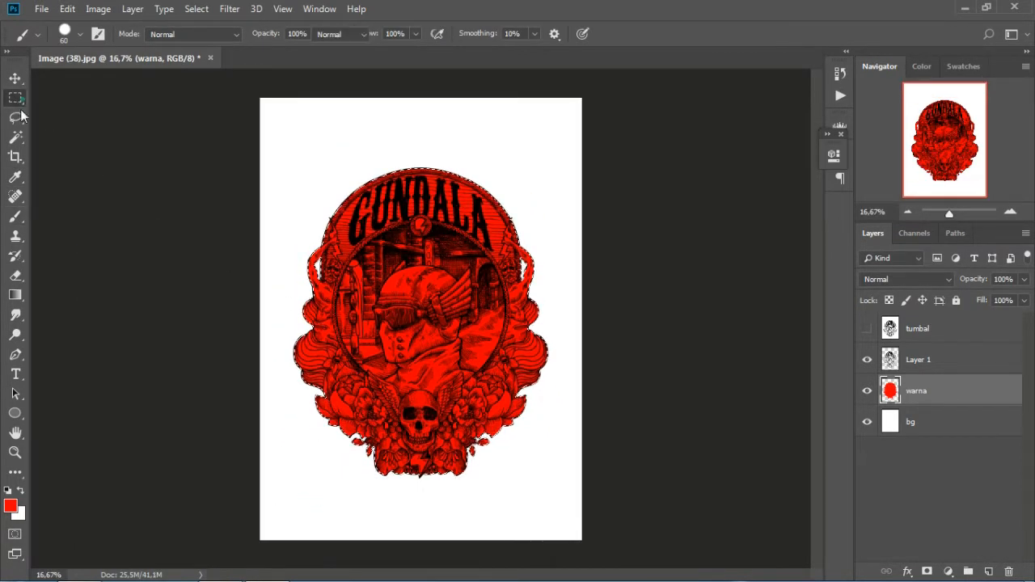
click(151, 177)
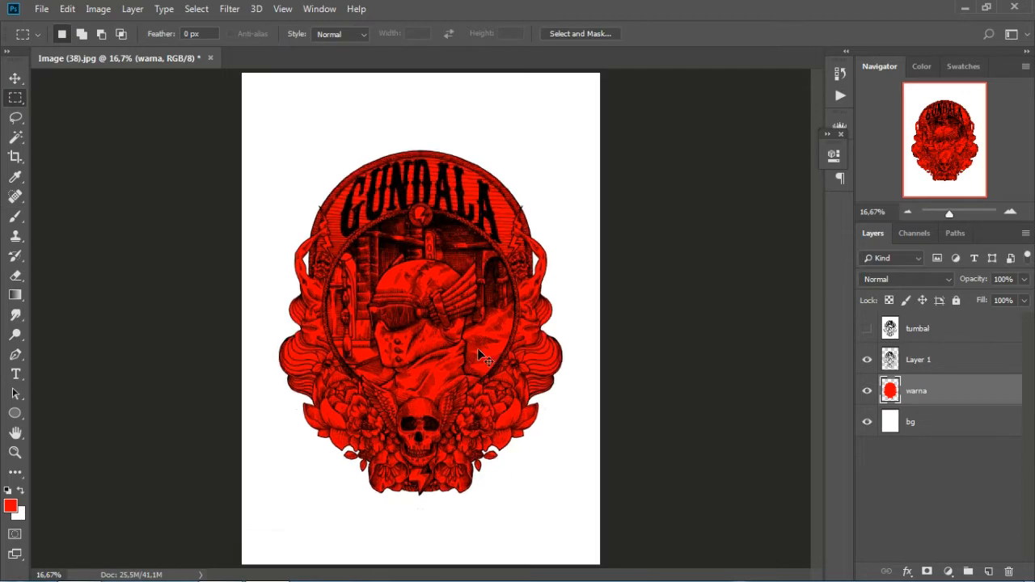
key(ctrl+plus)
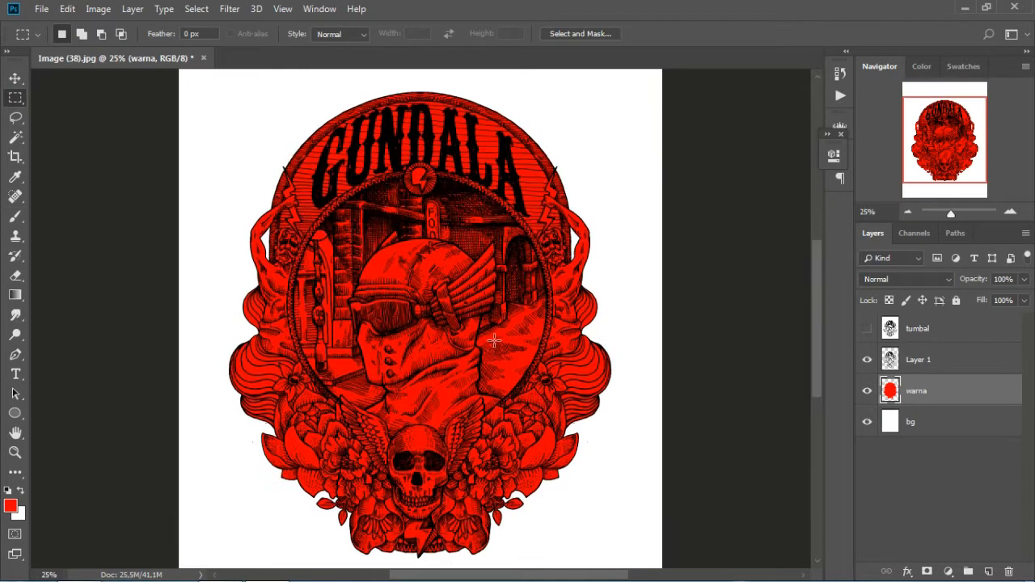
key(ctrl+minus)
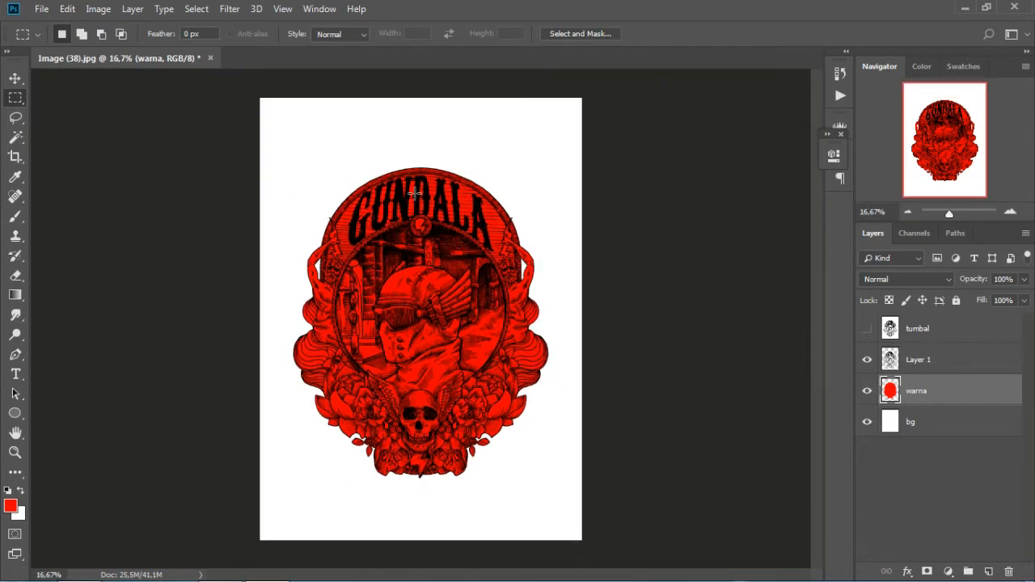
Step: Add a new layer above warna, set the foreground color to brown a8744d, and brush a test swatch on the blank margin above the artwork
key(b)
click(989, 572)
key(ctrl+plus)
click(11, 506)
drag(701, 342, 650, 308)
click(640, 295)
click(742, 420)
click(663, 288)
click(637, 307)
click(871, 238)
mouse_move(276, 146)
mouse_down()
mouse_move(330, 143)
mouse_move(301, 157)
mouse_up()
Step: Choose a pale yellowish beige foreground color and brush a second swatch beside the brown one
click(10, 507)
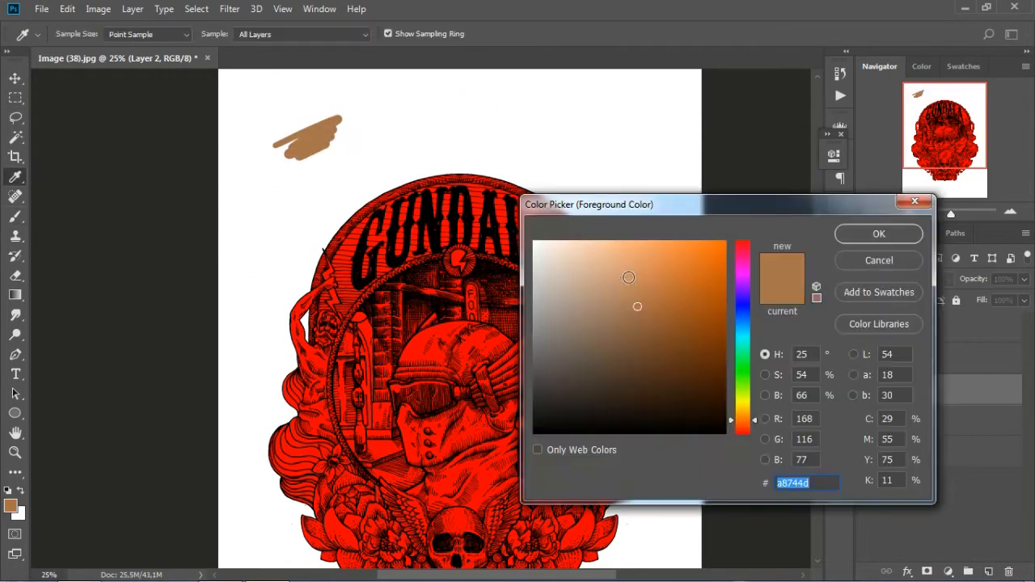
click(744, 417)
click(601, 280)
click(870, 238)
drag(363, 128, 400, 139)
Step: Choose a light pinkish tan foreground color and brush a third swatch below the brown one
click(10, 506)
click(870, 238)
click(11, 506)
click(603, 273)
click(865, 238)
drag(299, 153, 265, 170)
Step: Sample the brown swatch and fill the silhouette selection on the warna layer with the foreground color at 100% opacity
alt+click(289, 111)
click(918, 422)
key(shift+F5)
click(523, 143)
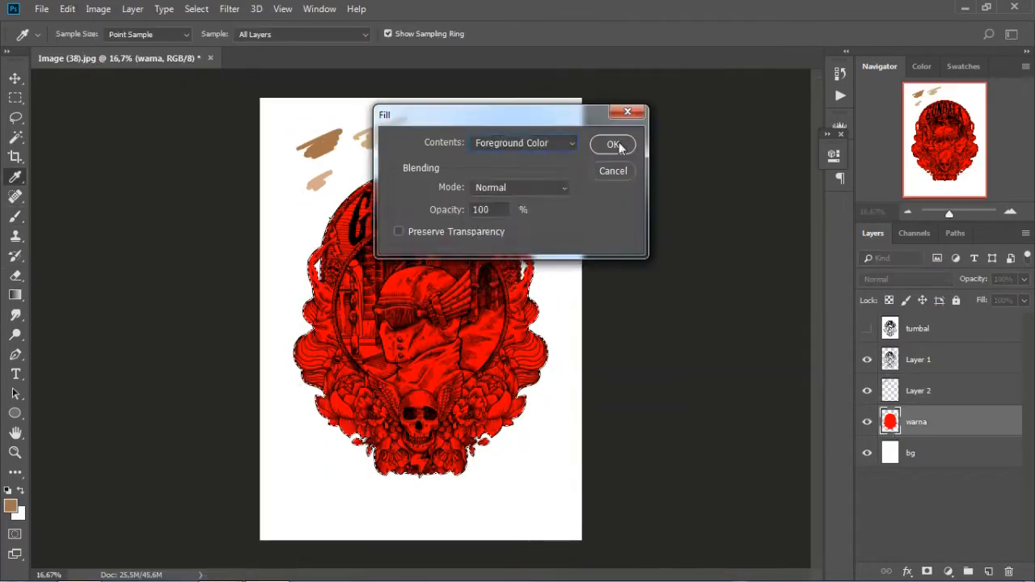
click(513, 160)
click(613, 144)
Step: Create a layer named warna1 above warna, sample the light tan swatch for the brush, and load the warna layer's silhouette as a selection
click(989, 572)
double_click(918, 422)
text(warna1)
key(Return)
key(b)
alt+click(260, 125)
ctrl+click(890, 453)
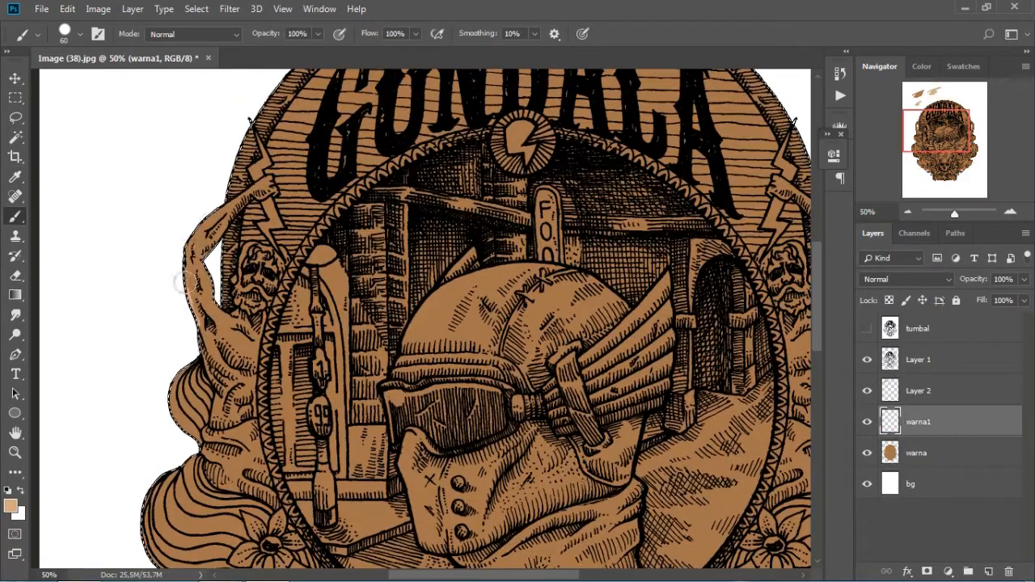
Step: Brush light tan highlights on the left figure's raised arm, the lightning bolt and the left part of the GUNDALA banner
drag(192, 278, 244, 195)
key(ctrl+minus)
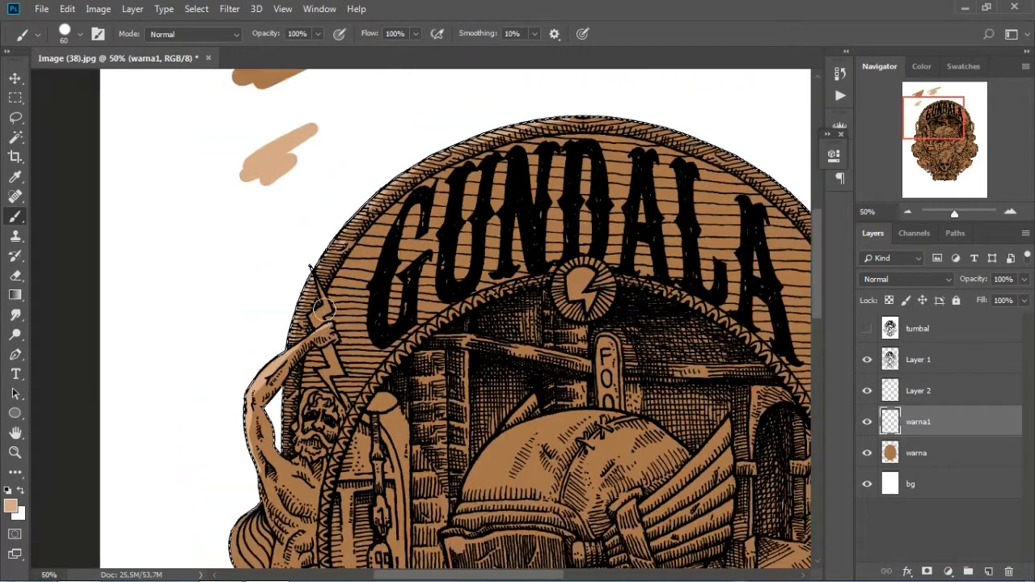
mouse_move(343, 273)
mouse_down()
mouse_move(401, 207)
mouse_move(331, 304)
mouse_up()
drag(375, 263, 343, 325)
key(ctrl+minus)
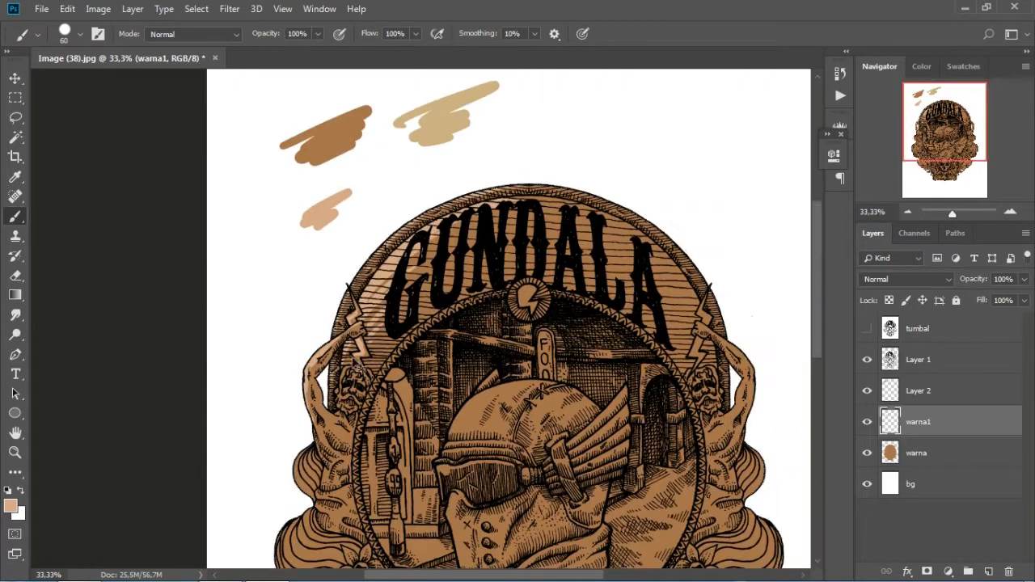
drag(907, 138, 912, 158)
Step: Reduce the brush size and paint light tan highlights on the left figure's arm, face and torso
key(ctrl+plus)
key(bracketleft)
key(bracketleft)
key(bracketleft)
key(bracketleft)
mouse_move(194, 217)
mouse_down()
mouse_move(215, 245)
mouse_move(212, 297)
mouse_up()
drag(219, 260, 241, 274)
drag(234, 314, 205, 357)
mouse_move(186, 297)
mouse_down()
mouse_move(166, 340)
mouse_move(185, 323)
mouse_up()
drag(201, 361, 244, 351)
mouse_move(197, 382)
mouse_down()
mouse_move(223, 393)
mouse_move(212, 433)
mouse_up()
Step: Enlarge the brush to 45 px and paint light tan highlights on the flowing swirls along the artwork's left edge
key(bracketright)
key(bracketright)
mouse_move(168, 405)
mouse_down()
mouse_move(193, 456)
mouse_move(141, 453)
mouse_up()
drag(141, 441, 175, 495)
scroll(174, 495, down, 2)
drag(162, 418, 217, 477)
drag(241, 356, 265, 358)
drag(250, 396, 248, 430)
drag(230, 440, 233, 558)
Step: Paint light tan highlights on the flowers, petals and leaves at the artwork's lower left
drag(283, 397, 264, 431)
scroll(266, 437, down, 2)
drag(260, 375, 273, 435)
drag(205, 386, 231, 399)
drag(277, 456, 296, 497)
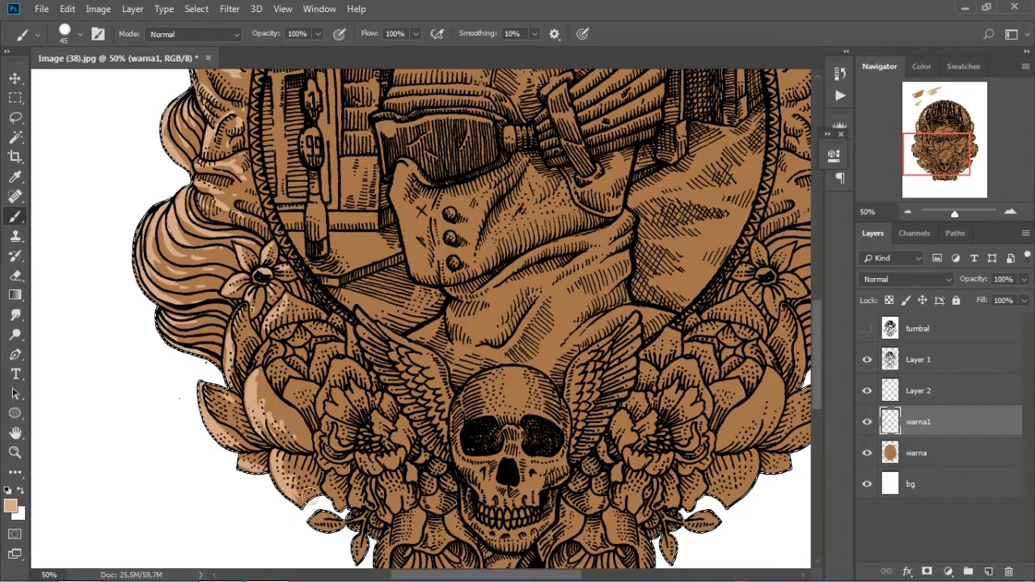
drag(293, 383, 300, 405)
drag(281, 335, 335, 329)
drag(324, 393, 349, 417)
drag(303, 422, 311, 451)
drag(405, 434, 386, 461)
drag(348, 320, 353, 348)
Step: Paint light tan highlights on the bell-shaped flower, small leaves and wing left of the skull
scroll(353, 356, down, 2)
drag(421, 393, 382, 479)
drag(416, 471, 426, 488)
drag(477, 458, 449, 470)
drag(492, 441, 488, 468)
drag(429, 381, 443, 385)
mouse_move(391, 219)
mouse_down()
mouse_move(446, 270)
mouse_move(429, 286)
mouse_up()
drag(441, 291, 444, 318)
Step: Duplicate the warna1 highlights layer and flip the copy horizontally
drag(951, 165, 922, 171)
key(ctrl+j)
key(ctrl+minus)
key(ctrl+minus)
key(ctrl+minus)
click(16, 78)
click(68, 9)
click(323, 515)
Step: Move the flipped highlights onto the artwork's right half and merge them down into warna1
key(ctrl+plus)
key(ctrl+plus)
drag(323, 364, 494, 364)
ctrl+click(693, 167)
key(ctrl+minus)
key(ctrl+minus)
key(ctrl+e)
key(ctrl+plus)
key(ctrl+plus)
Step: Paint light tan highlights on the lightning bolt below the skull and on the skull's forehead, cheeks and jaw
key(b)
drag(443, 520, 450, 556)
drag(484, 545, 523, 543)
drag(427, 228, 473, 230)
drag(425, 252, 478, 254)
drag(391, 246, 377, 324)
drag(393, 339, 430, 341)
drag(391, 389, 429, 456)
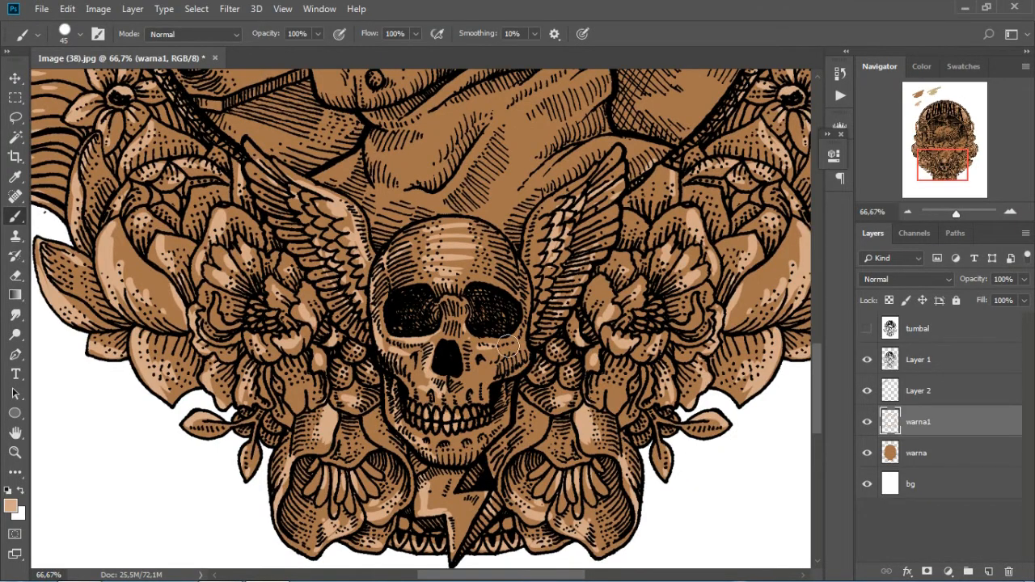
drag(473, 348, 521, 340)
drag(497, 411, 490, 437)
Step: Paint light tan highlights on the background objects and walls in the left part of the circular frame
key(ctrl+minus)
drag(503, 277, 526, 233)
drag(500, 325, 513, 314)
drag(477, 113, 510, 544)
drag(485, 364, 479, 307)
drag(249, 467, 276, 471)
drag(291, 467, 334, 468)
drag(238, 342, 239, 407)
mouse_move(260, 243)
mouse_down()
mouse_move(280, 233)
mouse_move(293, 283)
mouse_up()
drag(328, 209, 332, 249)
drag(334, 268, 333, 333)
Step: Paint light tan highlights on the remaining background details around the masked head inside the circular frame
drag(356, 172, 447, 192)
drag(463, 129, 472, 108)
drag(492, 171, 506, 234)
drag(653, 226, 645, 275)
drag(645, 554, 664, 531)
key(ctrl+minus)
key(ctrl+minus)
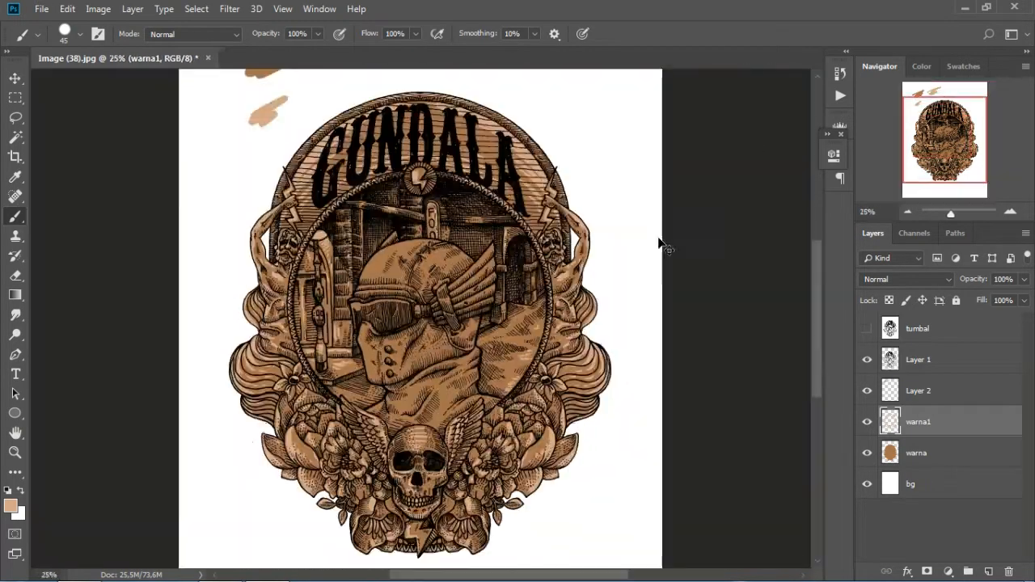
Step: Paint light tan highlights across the helmet's dome and brow above the goggles of the masked head
key(ctrl+plus)
key(ctrl+plus)
drag(311, 227, 352, 215)
drag(326, 208, 357, 181)
drag(309, 330, 330, 343)
drag(307, 288, 383, 282)
drag(296, 268, 361, 266)
drag(392, 176, 427, 167)
drag(429, 206, 469, 190)
Step: Paint light tan highlights on the masked head's face covering and on the wing and ear piece of the helmet
mouse_move(310, 336)
mouse_down()
mouse_move(304, 366)
mouse_move(348, 413)
mouse_up()
drag(373, 364, 411, 412)
drag(427, 357, 440, 370)
drag(411, 306, 432, 293)
mouse_move(448, 277)
mouse_down()
mouse_move(476, 241)
mouse_move(522, 224)
mouse_up()
mouse_move(566, 172)
mouse_down()
mouse_move(543, 227)
mouse_move(518, 243)
mouse_up()
drag(466, 281, 497, 325)
drag(565, 236, 503, 273)
drag(560, 265, 485, 299)
drag(532, 333, 515, 374)
Step: Paint light tan highlights on the folds of the cloth around the masked figure's neck and shoulders
drag(385, 460, 530, 390)
drag(448, 448, 401, 471)
drag(350, 495, 322, 501)
drag(444, 473, 398, 513)
mouse_move(526, 429)
mouse_down()
mouse_move(482, 446)
mouse_move(456, 492)
mouse_up()
mouse_move(567, 479)
mouse_down()
mouse_move(474, 506)
mouse_move(440, 530)
mouse_up()
scroll(364, 316, down, 3)
Step: Delete Layer 2, which holds the color test swatches
click(963, 392)
click(1009, 572)
key(ctrl+plus)
drag(954, 158, 946, 171)
key(ctrl+minus)
key(ctrl+plus)
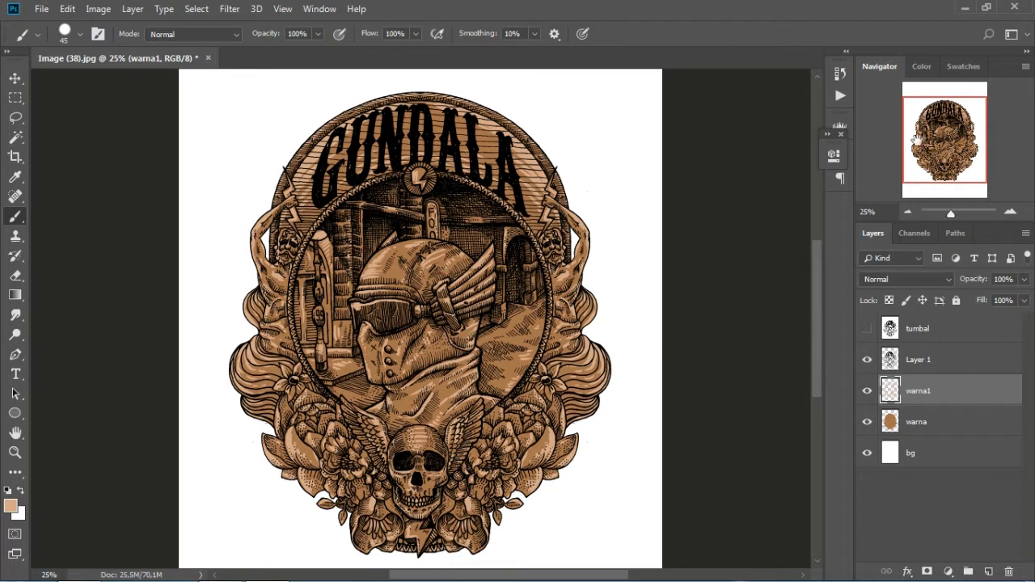
Step: Darken the bg layer to gray with a Hue/Saturation adjustment, setting Lightness to -76
click(18, 83)
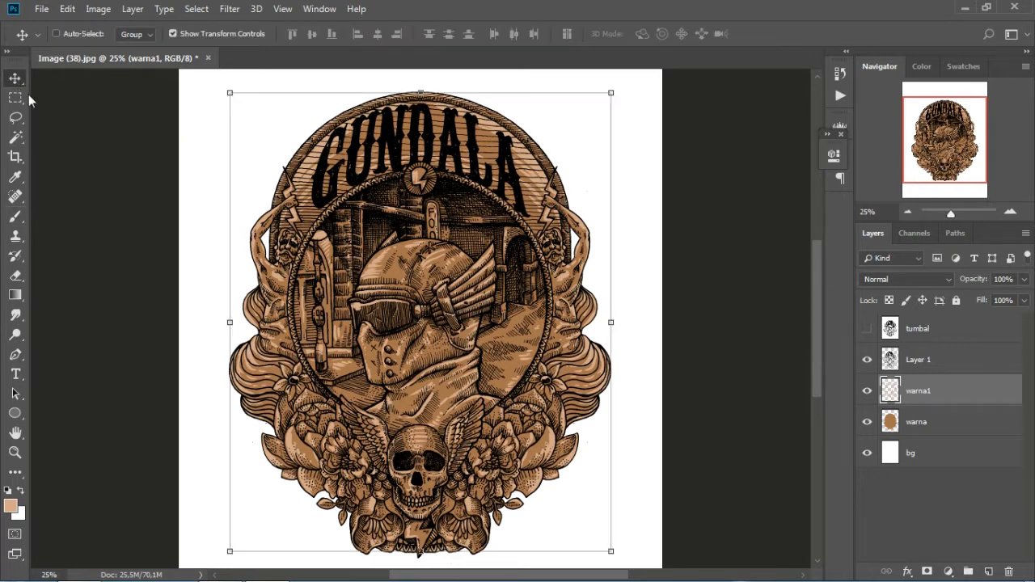
click(887, 459)
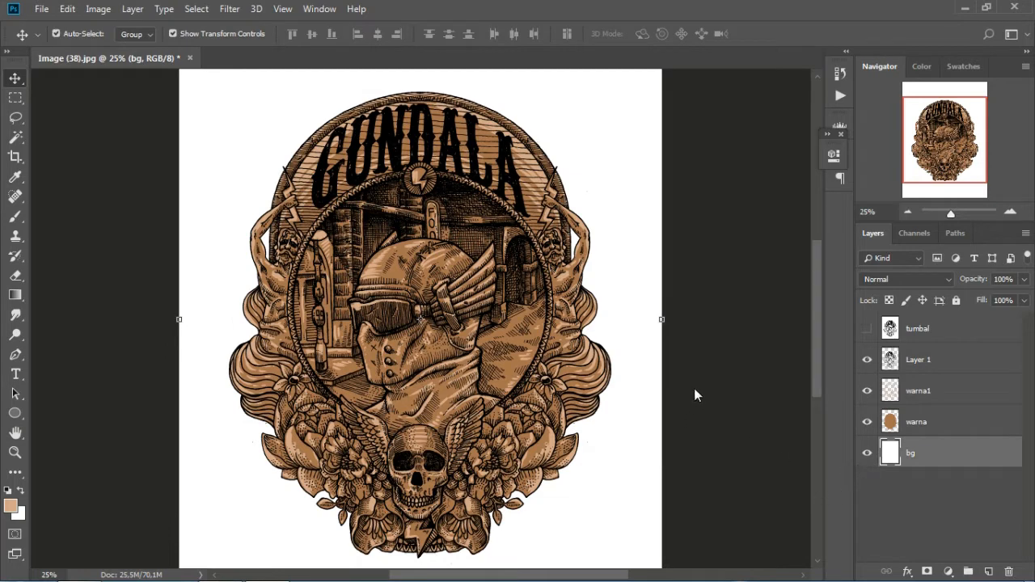
key(ctrl+u)
drag(692, 305, 635, 307)
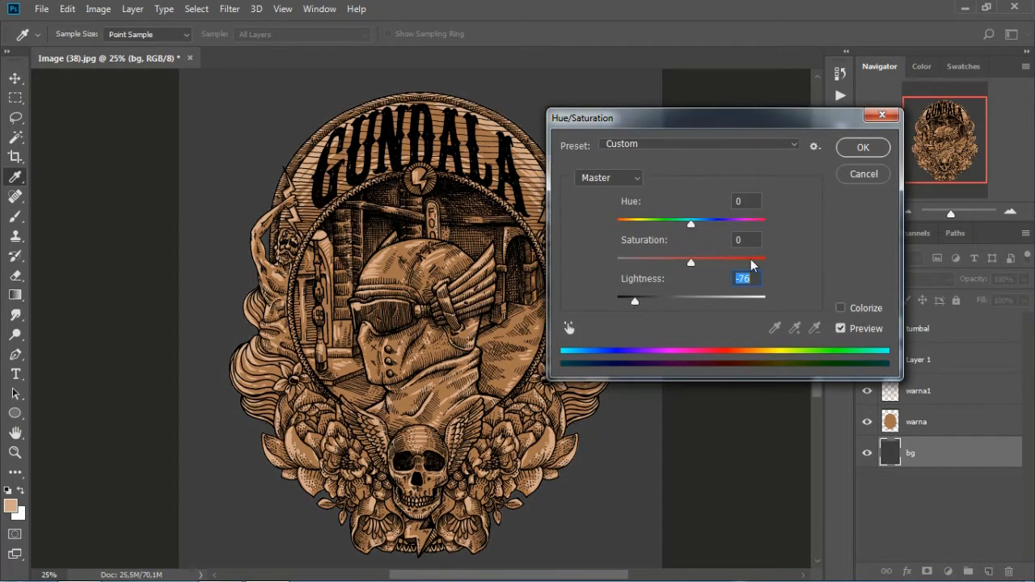
click(861, 150)
mouse_move(951, 215)
mouse_down()
mouse_move(940, 214)
mouse_move(950, 218)
mouse_up()
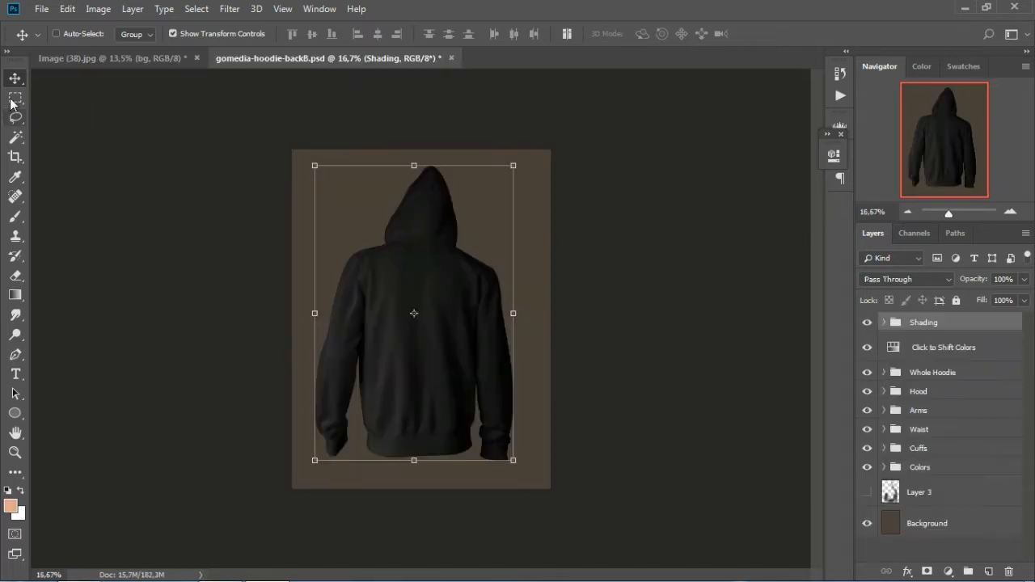
Step: Delete the hidden tumbal layer from the Image (38).jpg document
key(m)
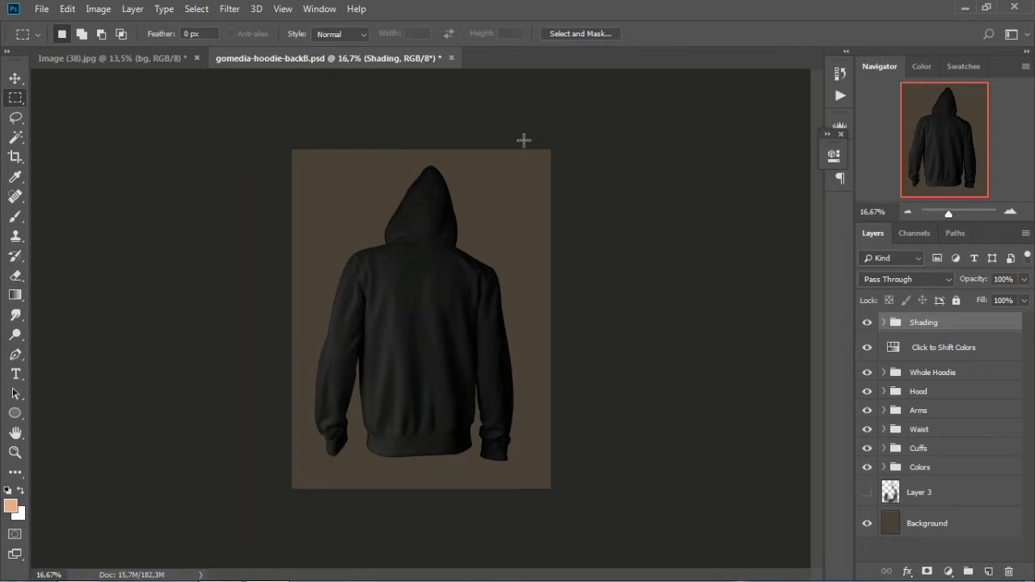
click(146, 58)
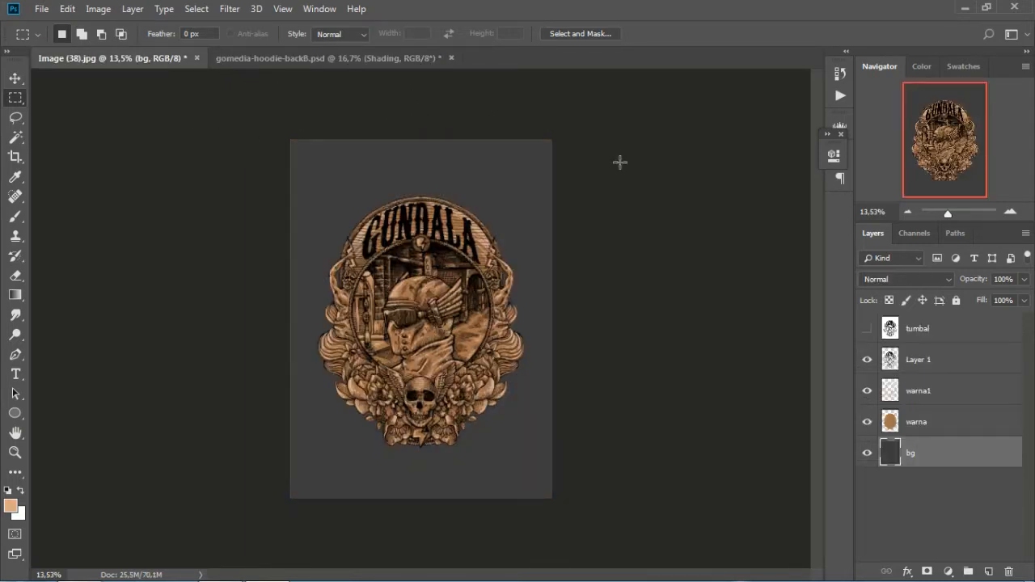
click(931, 329)
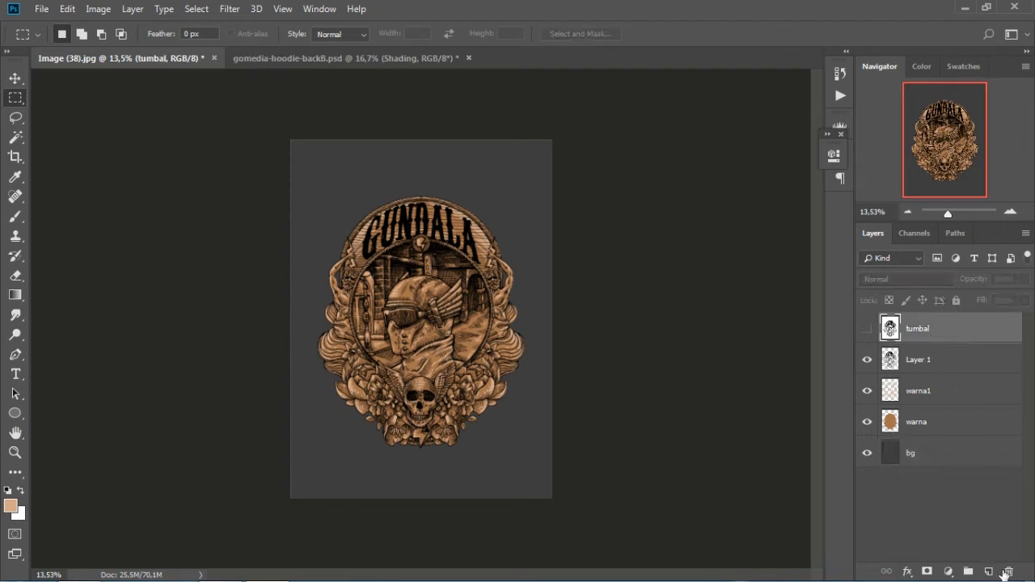
click(1005, 573)
click(446, 229)
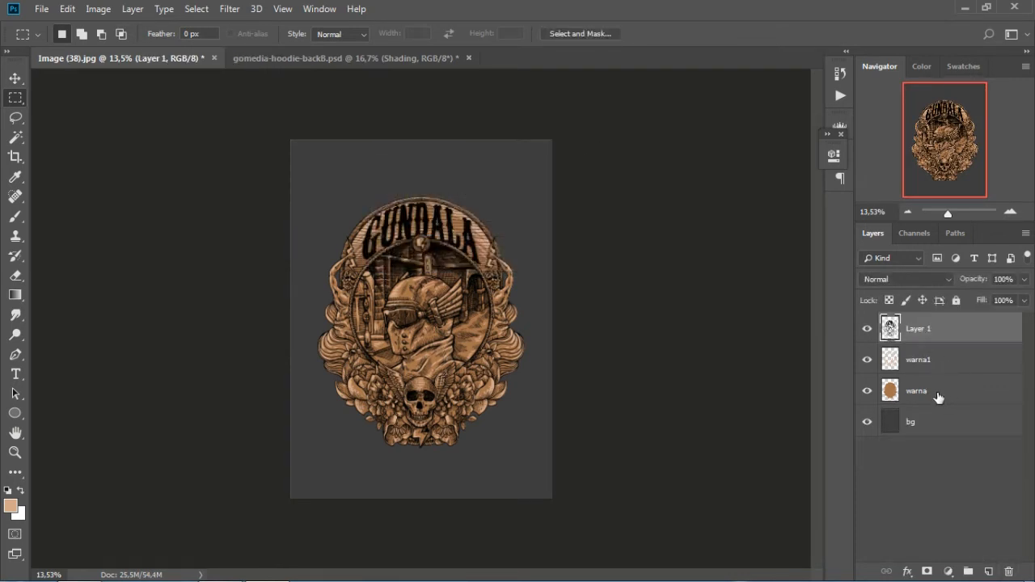
Step: Copy Layer 1, warna1 and warna together into the gomedia-hoodie-backB.psd document
click(939, 395)
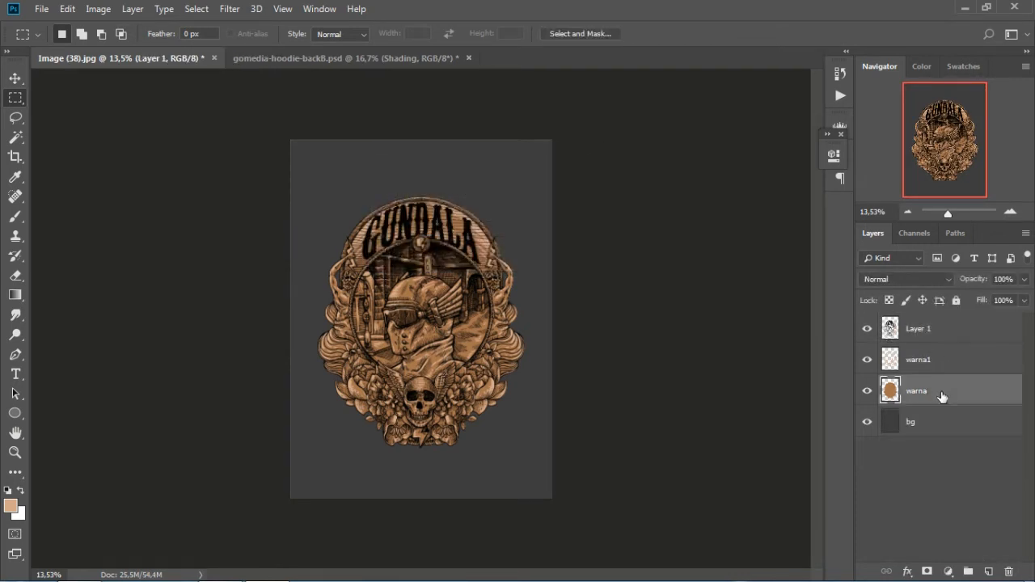
shift+click(951, 334)
click(16, 79)
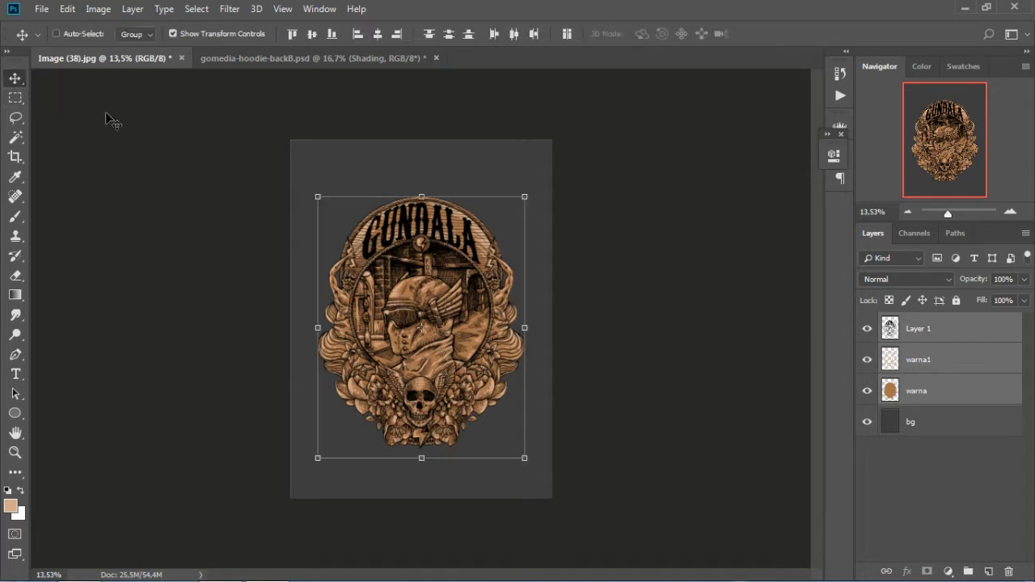
click(952, 399)
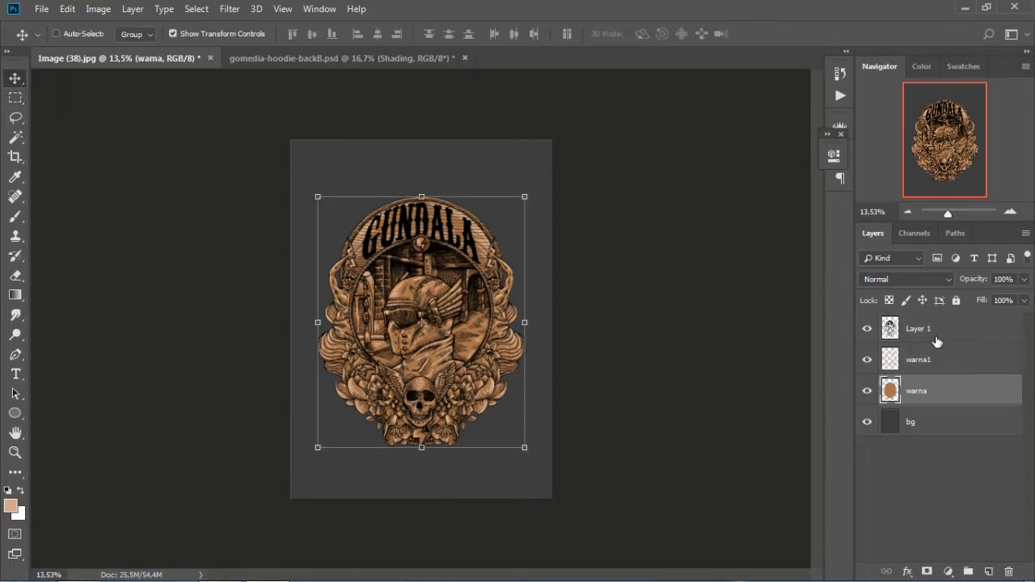
shift+click(946, 330)
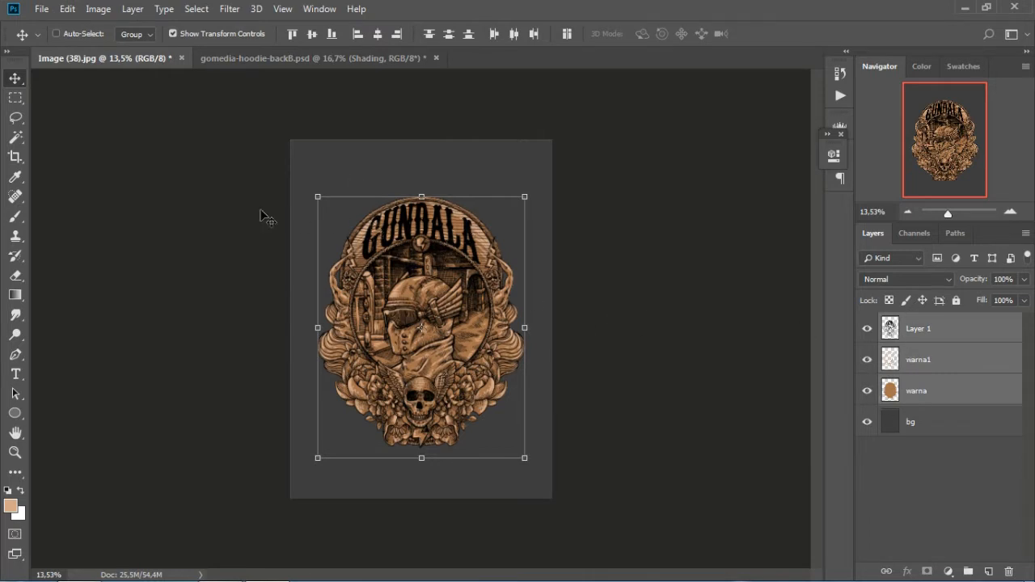
click(12, 84)
drag(399, 215, 411, 268)
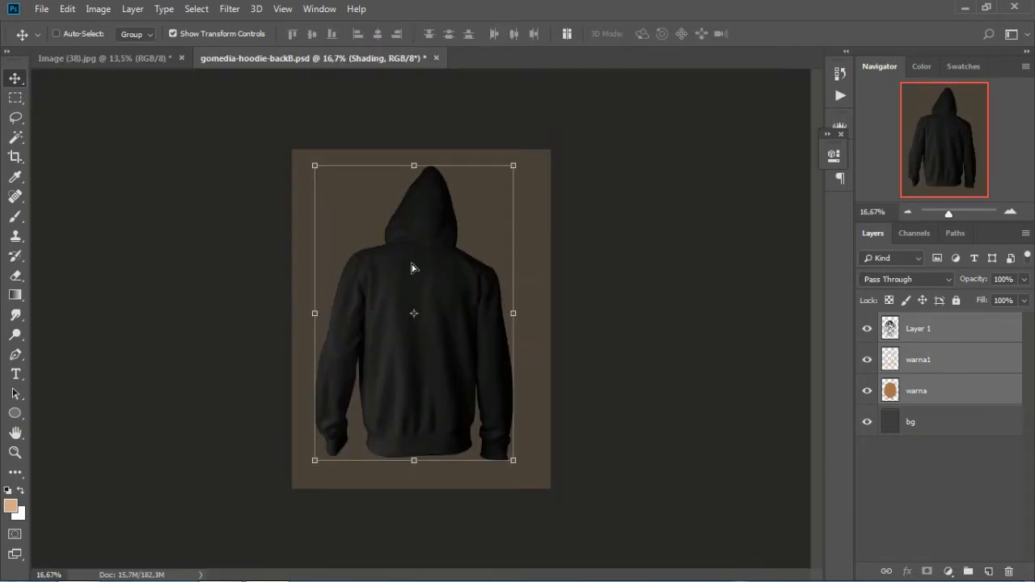
click(593, 268)
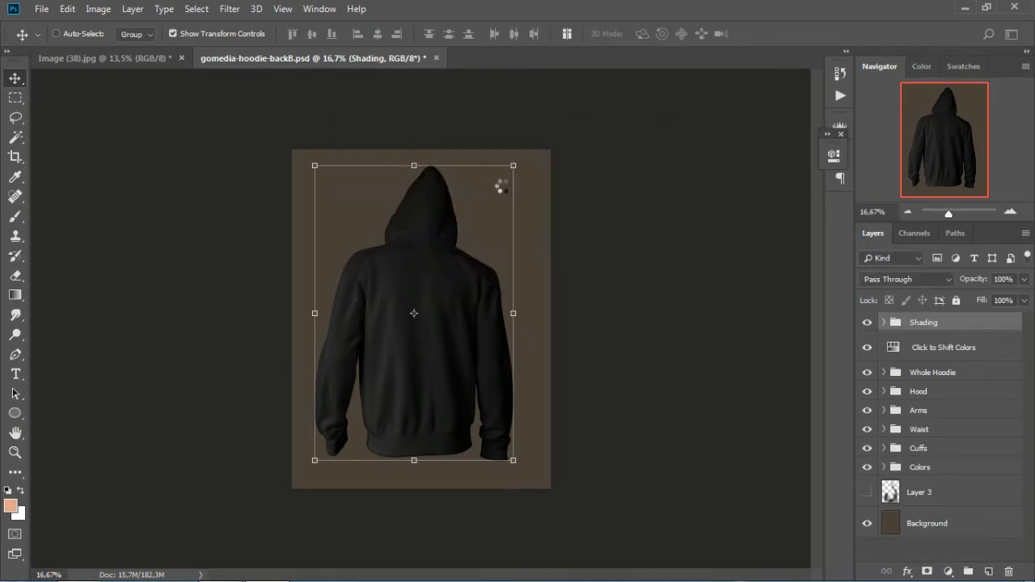
mouse_move(484, 219)
mouse_down()
mouse_move(481, 257)
mouse_move(473, 224)
mouse_up()
Step: Scale the pasted artwork down to about 46.5% on the hoodie's back and apply the transformation
drag(549, 162, 507, 199)
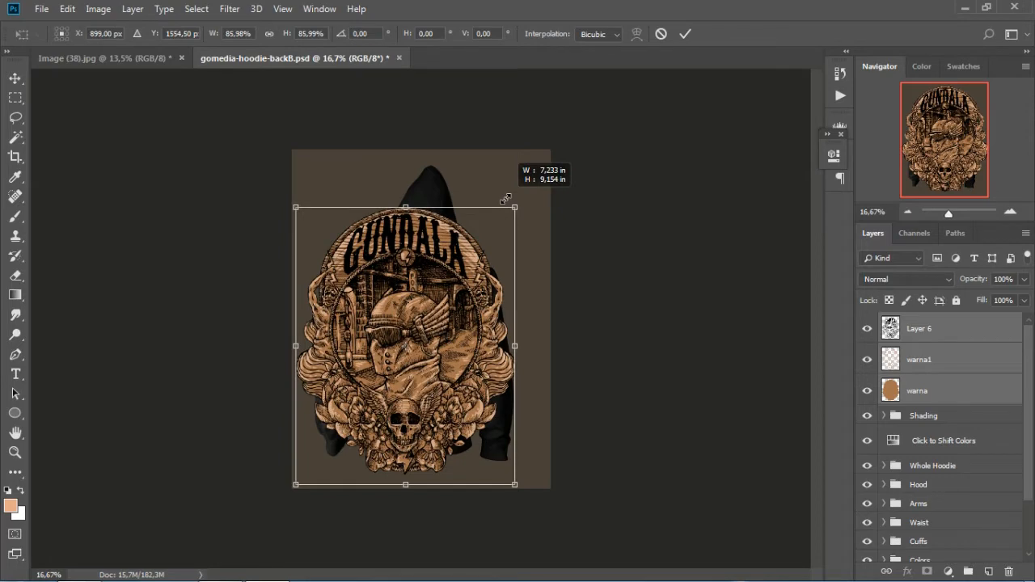
drag(506, 199, 482, 247)
key(ctrl+plus)
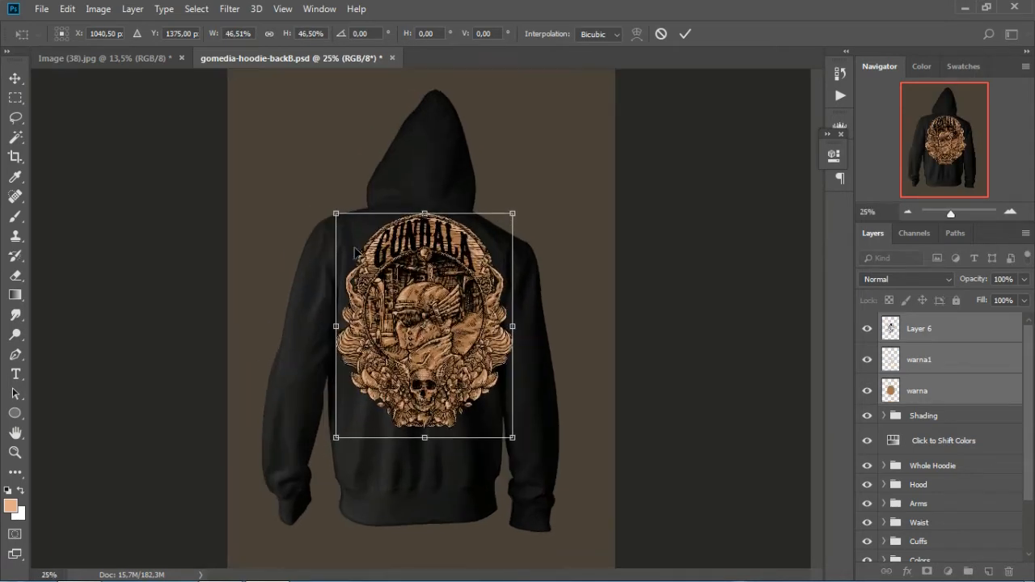
click(14, 79)
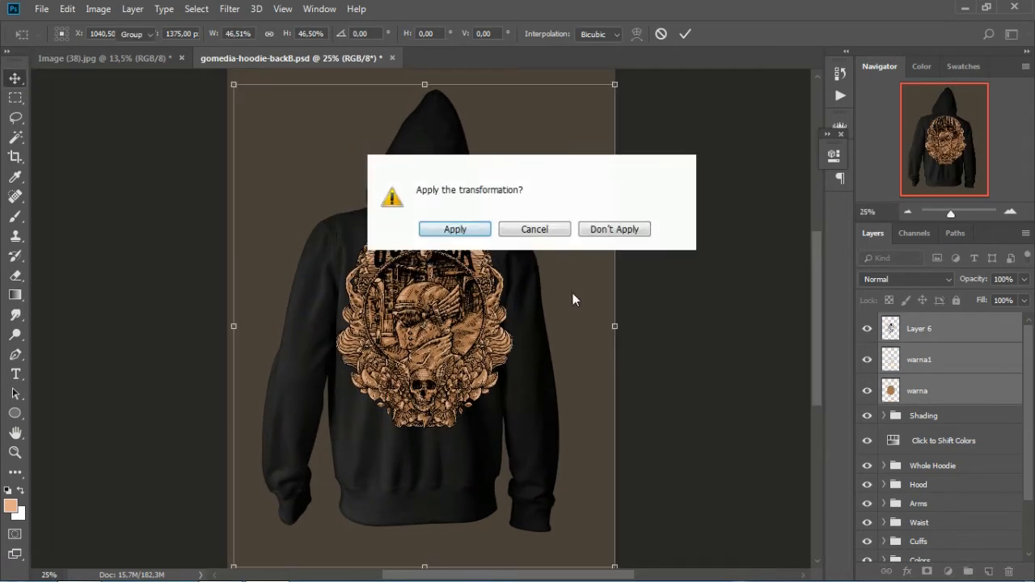
key(Return)
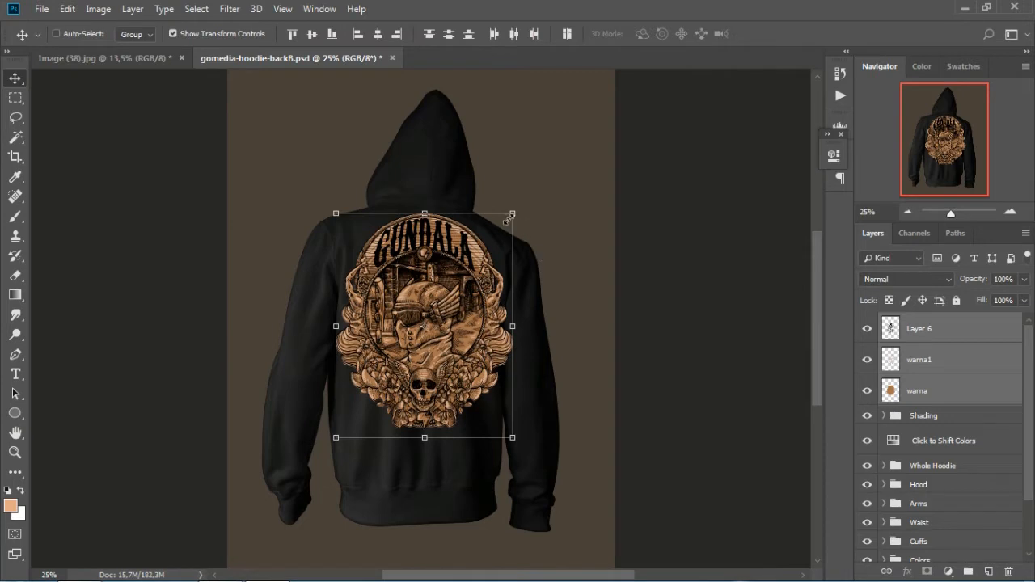
Step: Shrink the artwork a little further, reposition it on the hoodie's back and apply the transformation
drag(513, 214, 502, 227)
drag(456, 276, 450, 288)
drag(503, 235, 505, 232)
drag(462, 275, 460, 271)
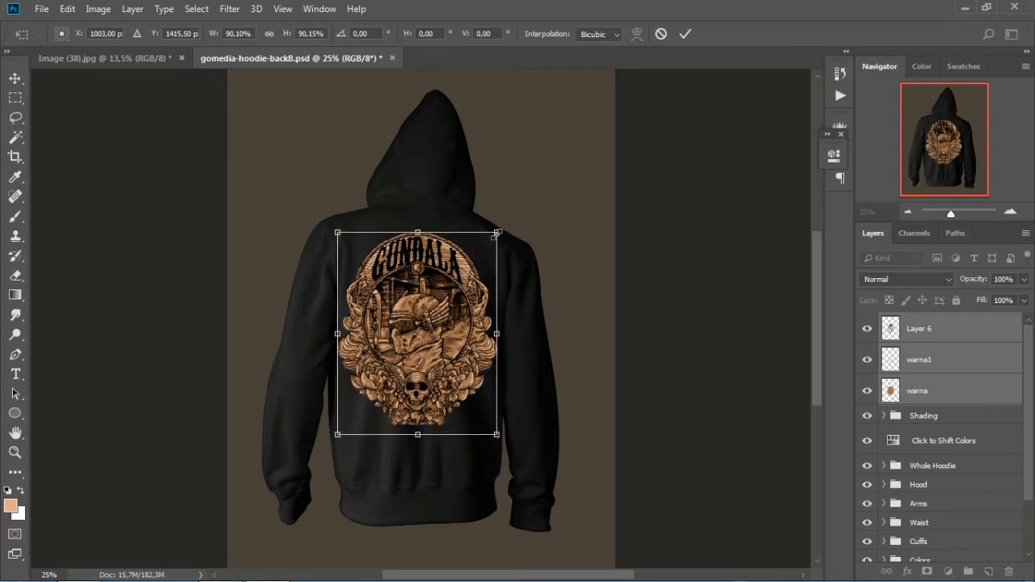
drag(497, 235, 494, 236)
click(17, 83)
click(450, 225)
key(ctrl)
key(ctrl+plus)
key(ctrl+minus)
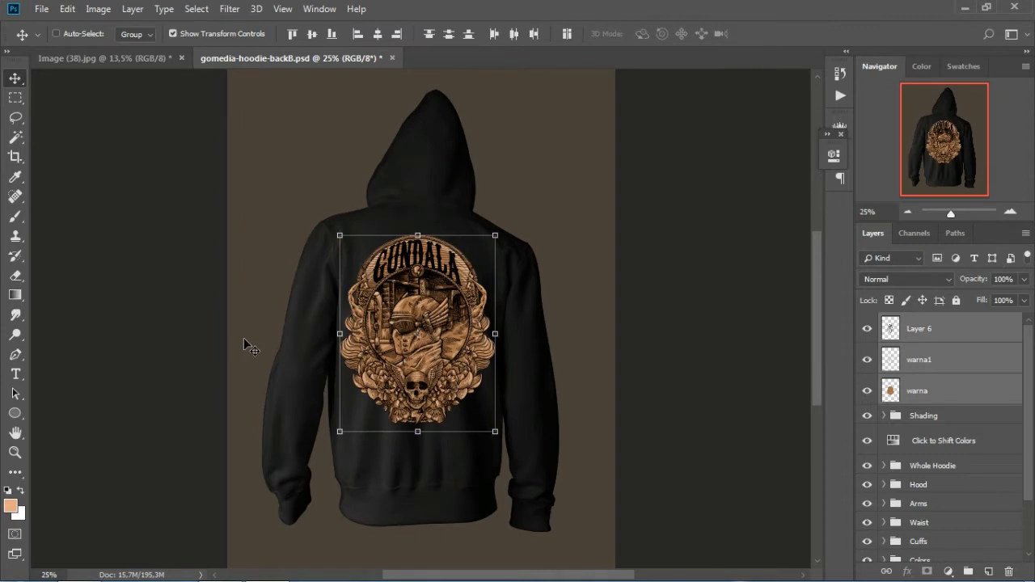
key(ctrl+minus)
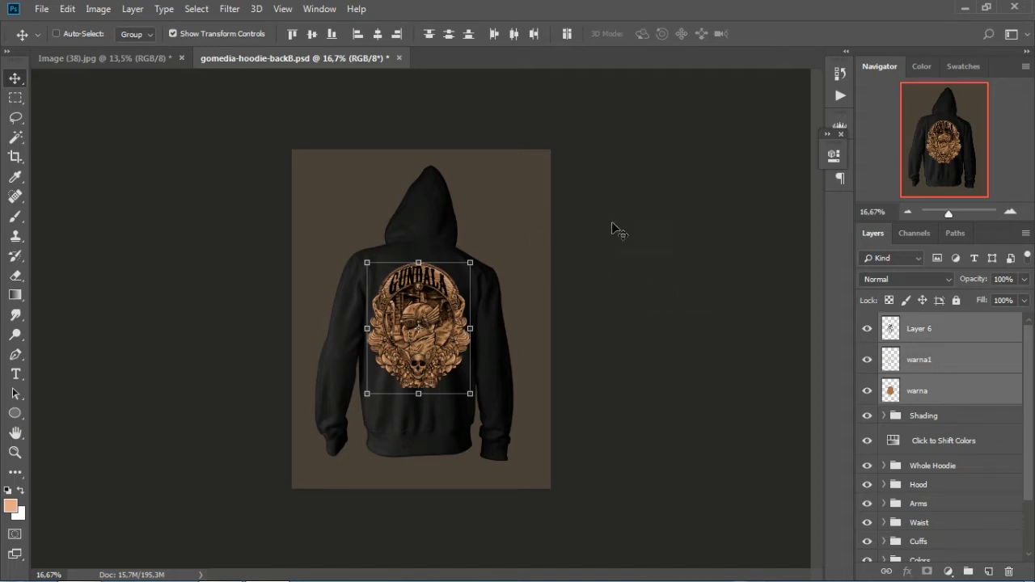
Step: Scale the artwork to about 92.8%, apply the transformation and move it slightly up on the hoodie's back
key(ctrl+plus)
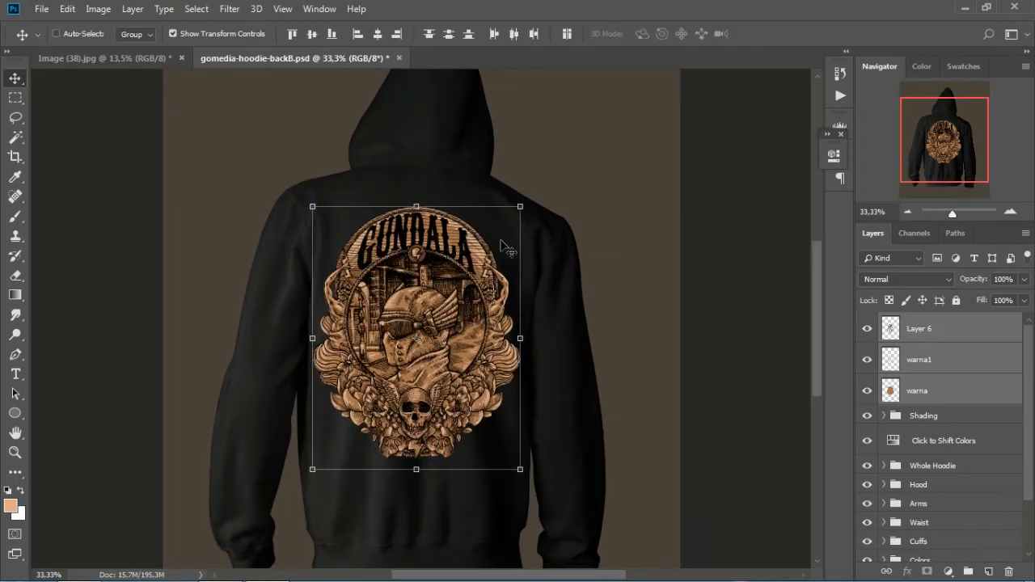
drag(520, 208, 513, 215)
key(ctrl+plus)
key(ctrl+minus)
key(ctrl+minus)
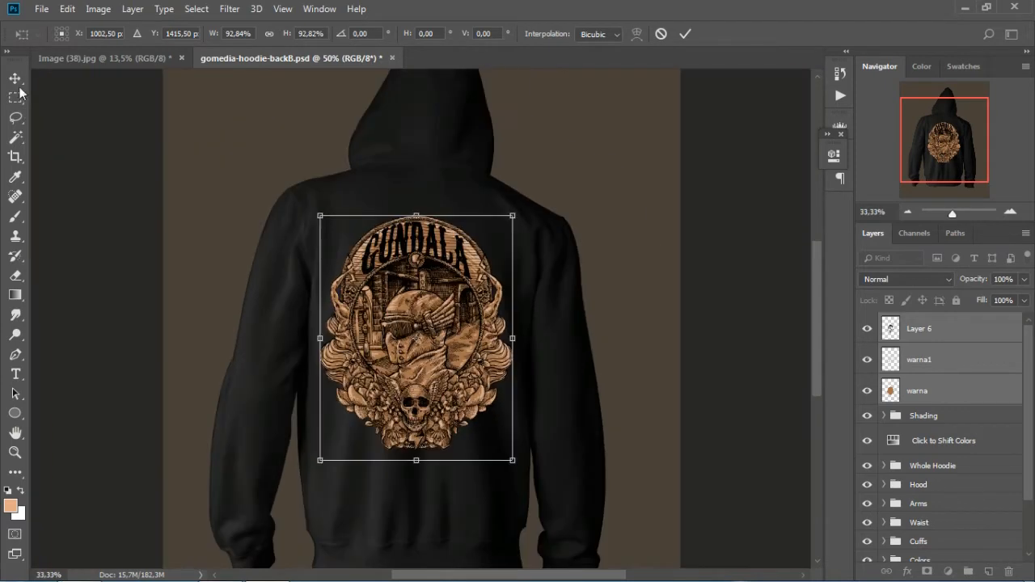
click(15, 81)
click(468, 233)
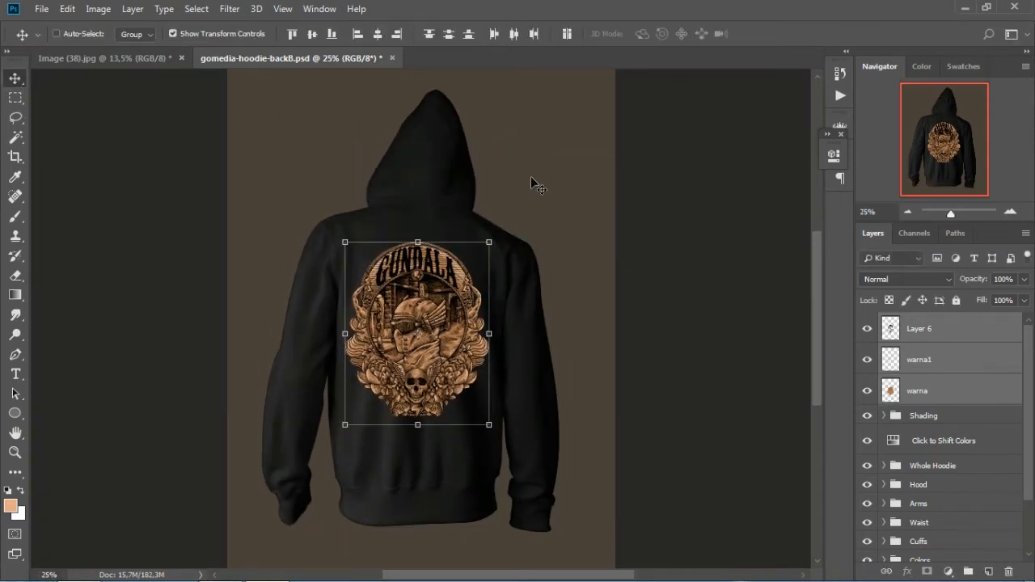
key(ctrl+plus)
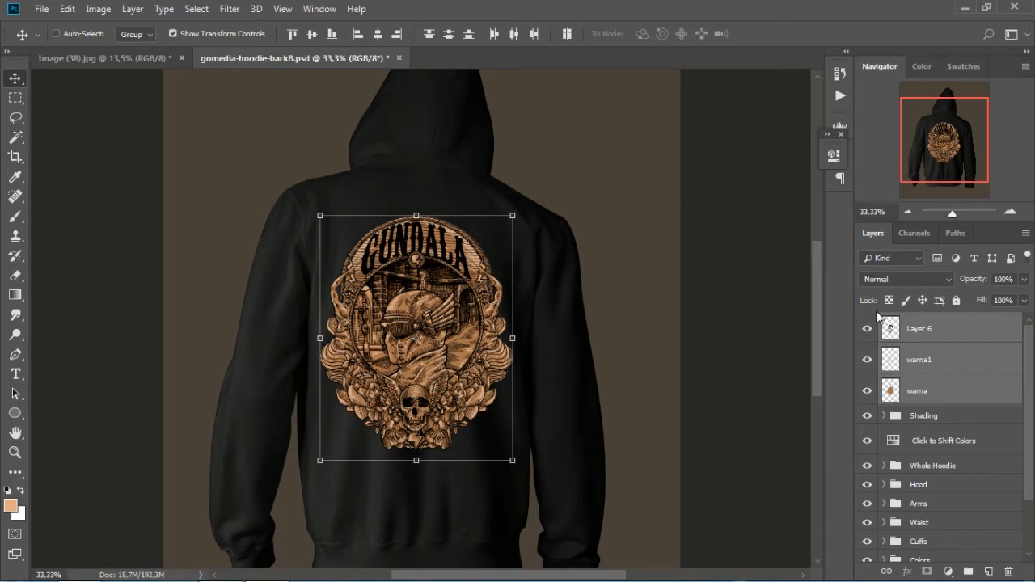
drag(458, 290, 459, 281)
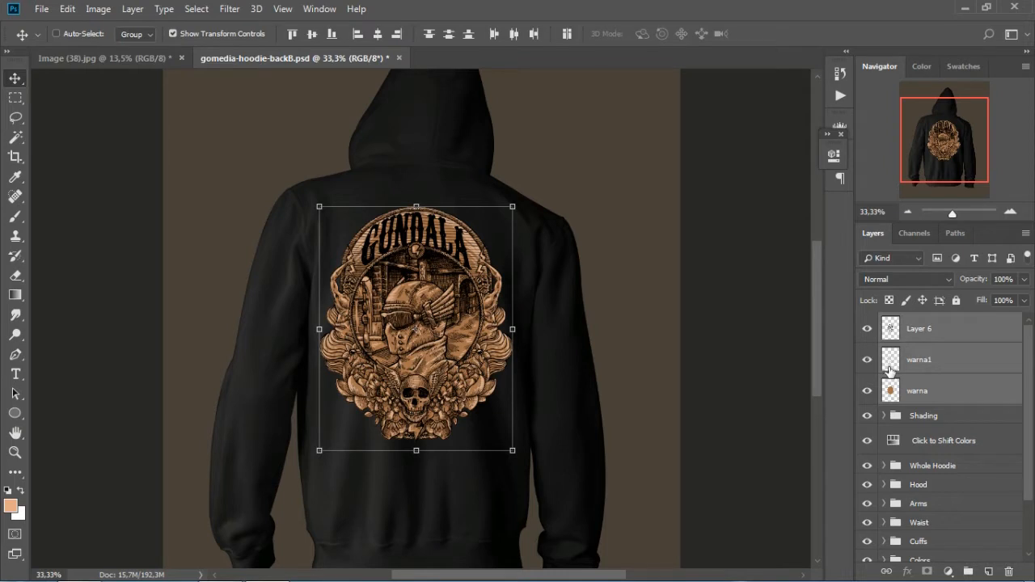
Step: Move the three artwork layers into the Whole Hoodie group, above Whole Hoodie Art, and expand the group
drag(892, 368, 905, 467)
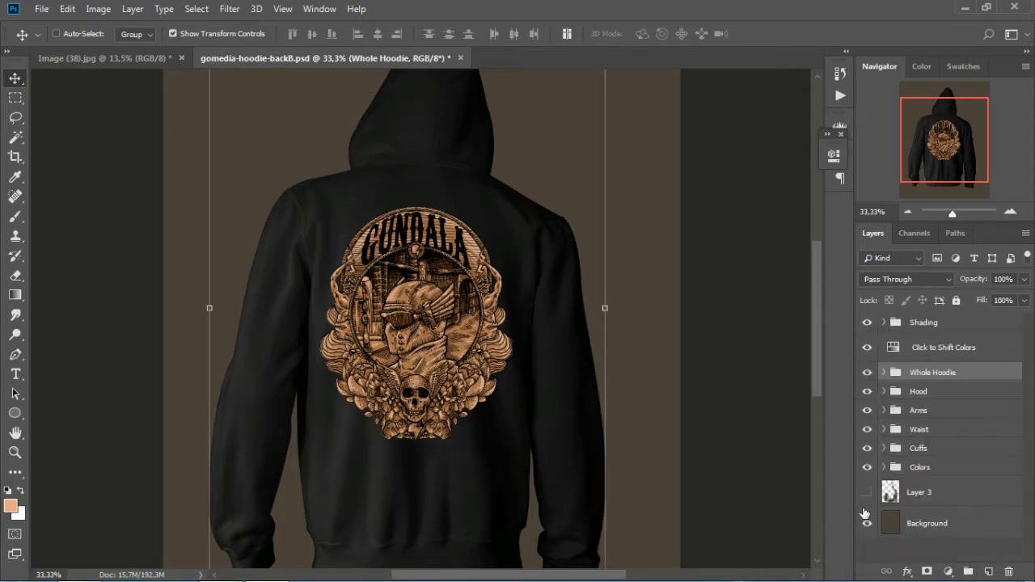
click(885, 373)
click(926, 401)
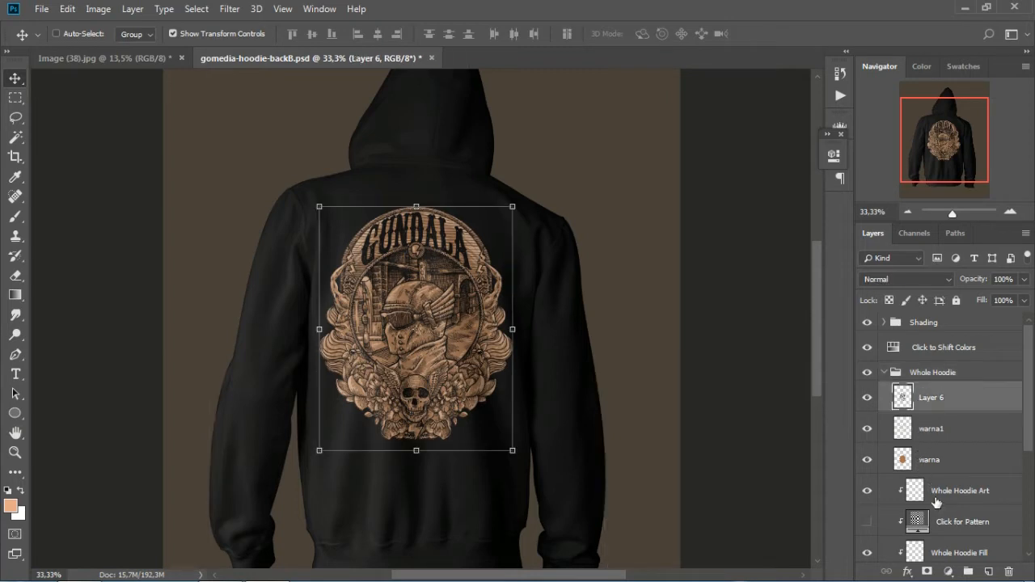
scroll(1029, 434, down, 1)
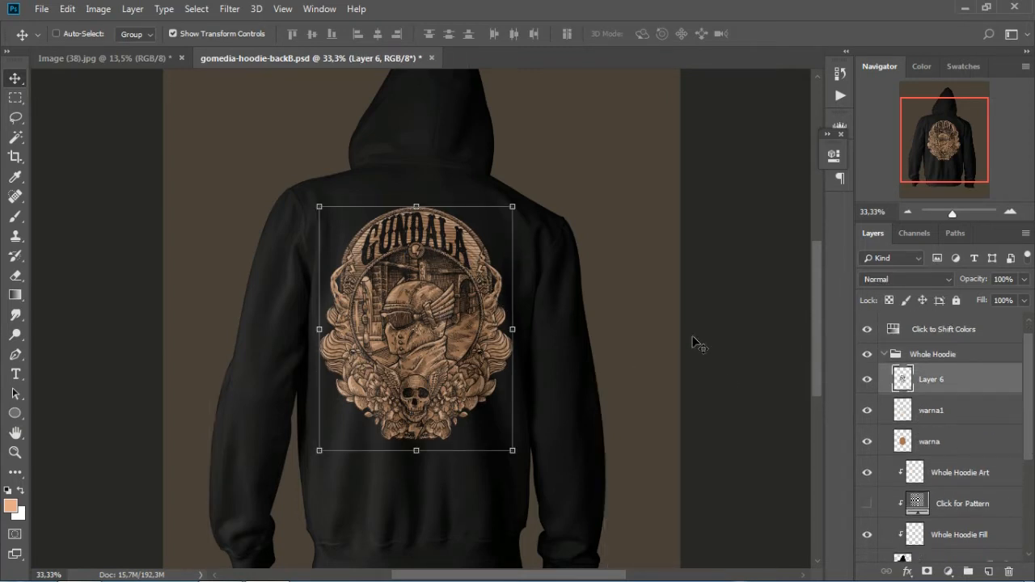
scroll(906, 339, up, 1)
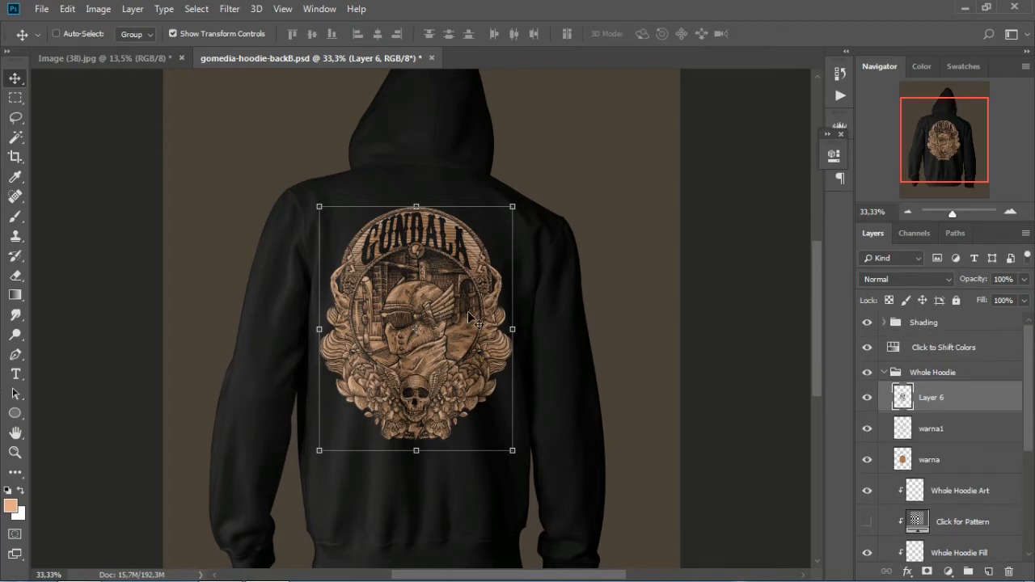
mouse_move(954, 215)
mouse_down()
mouse_move(964, 215)
mouse_move(951, 214)
mouse_up()
shift+click(931, 464)
drag(449, 304, 550, 280)
key(ctrl+z)
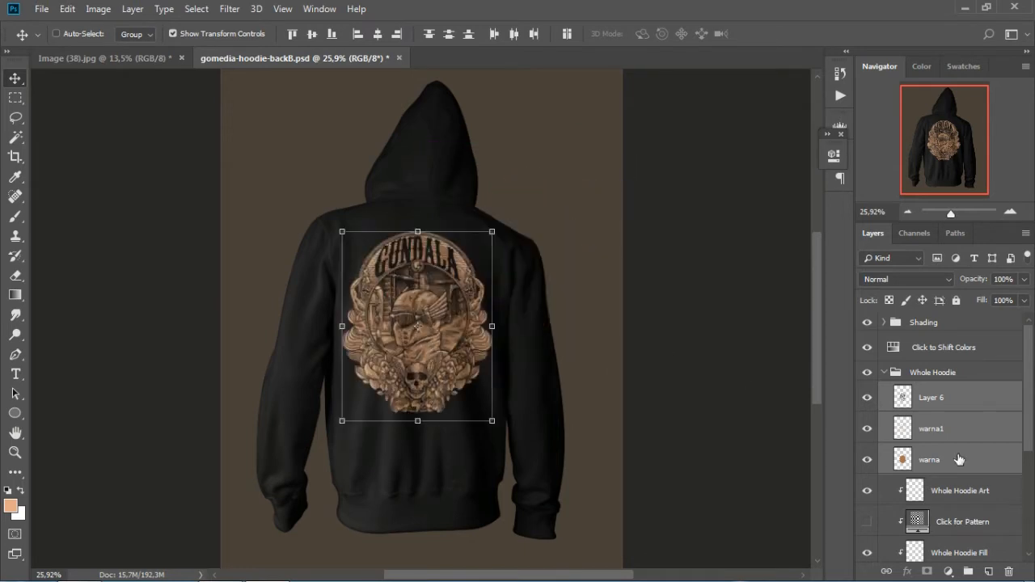
Step: Create a clipping mask for the warna layer in the Whole Hoodie group
click(911, 463)
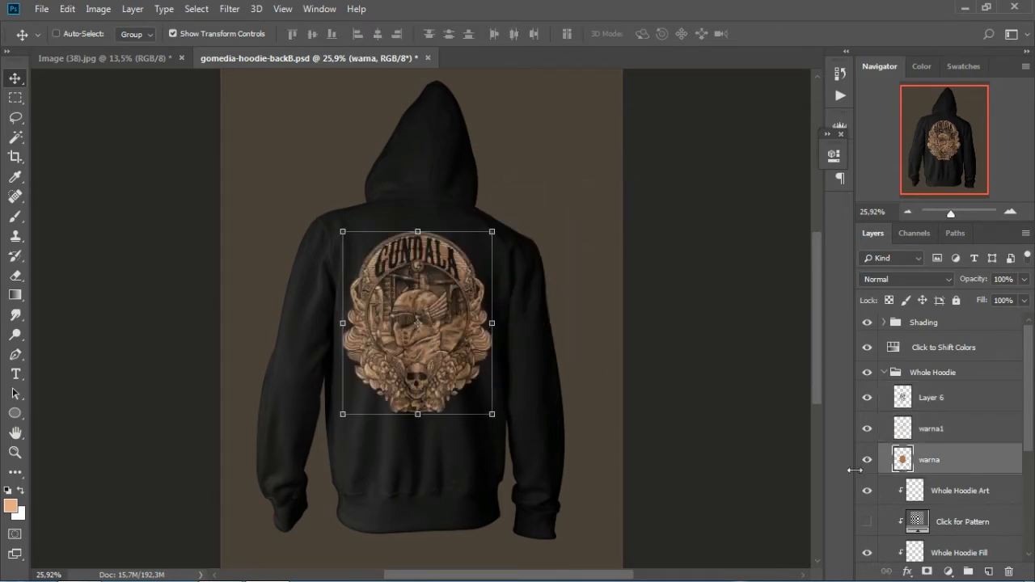
right_click(932, 469)
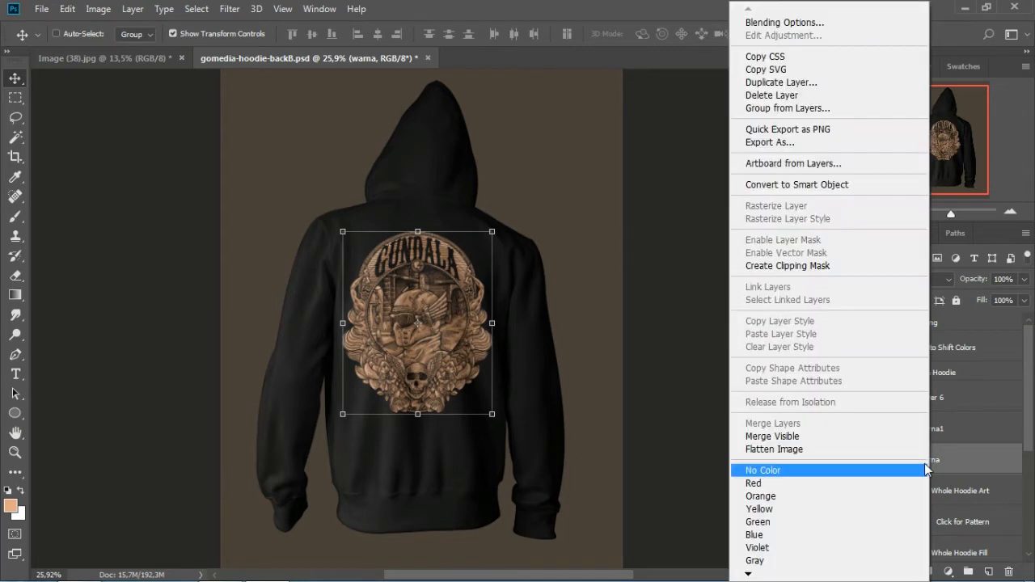
click(825, 271)
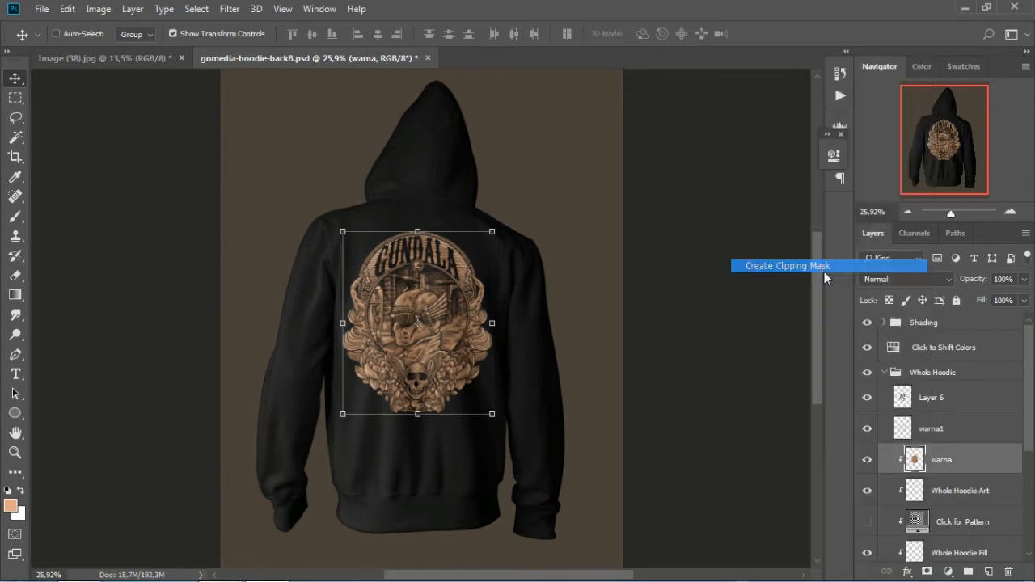
Step: Create clipping masks for the warna1 layer and Layer 6 in the Whole Hoodie group
click(942, 434)
right_click(945, 430)
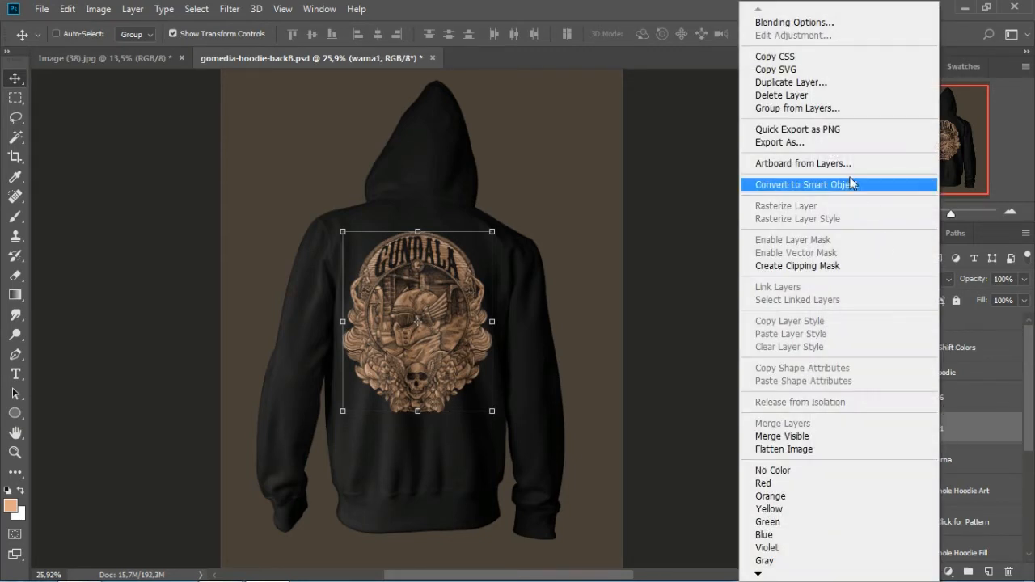
click(817, 268)
right_click(936, 411)
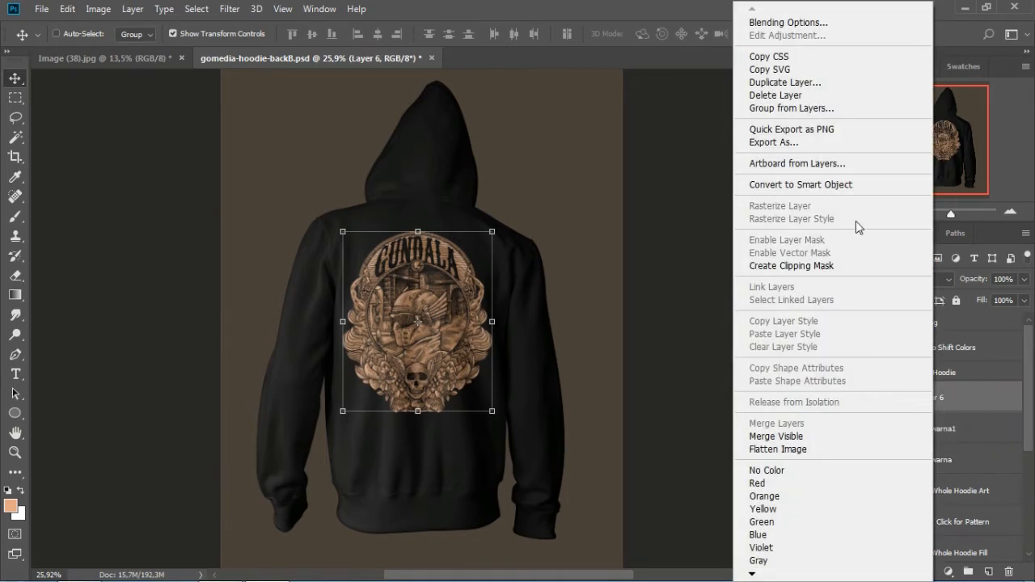
click(816, 267)
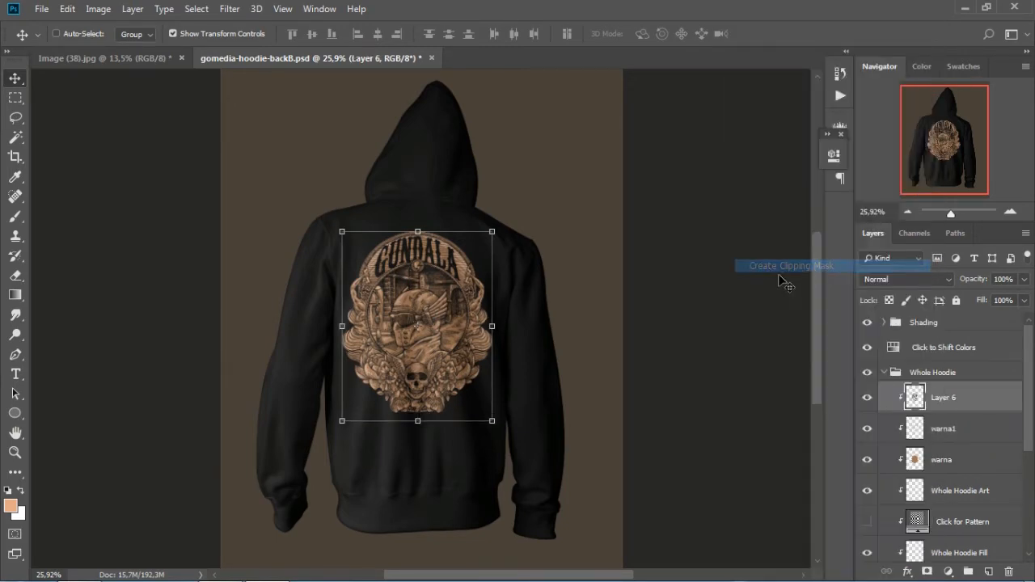
Step: Select Layer 6, warna1 and warna together and fine-tune the artwork's position slightly up and to the right on the hoodie's back
click(16, 98)
shift+click(930, 460)
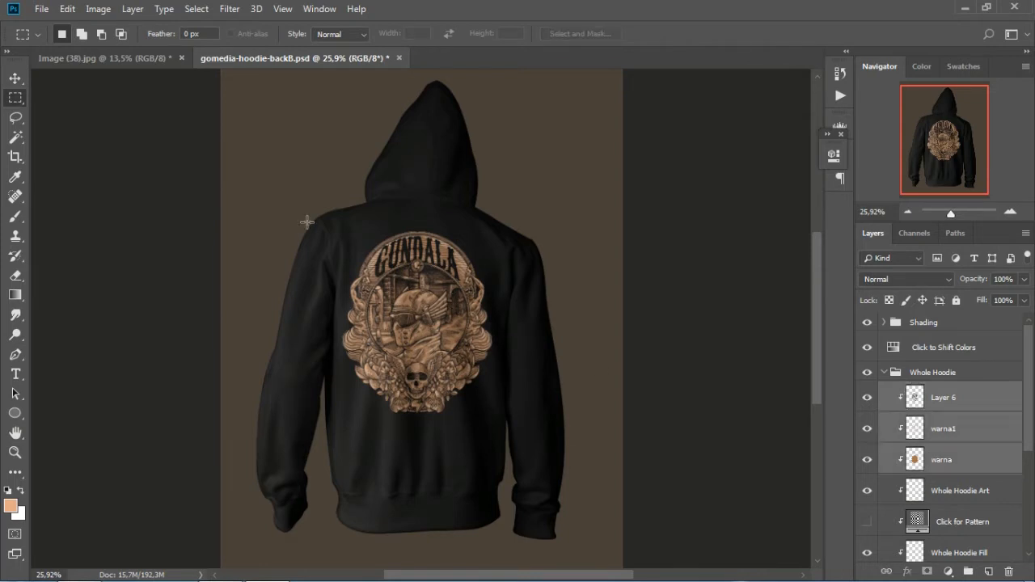
click(16, 80)
drag(534, 314, 476, 278)
key(Down)
key(Down)
key(Down)
key(Down)
key(Down)
key(Down)
key(Down)
key(Down)
key(Left)
key(Left)
key(Left)
key(Left)
key(Left)
key(Left)
key(Left)
key(Left)
key(Down)
key(Down)
key(Down)
key(Down)
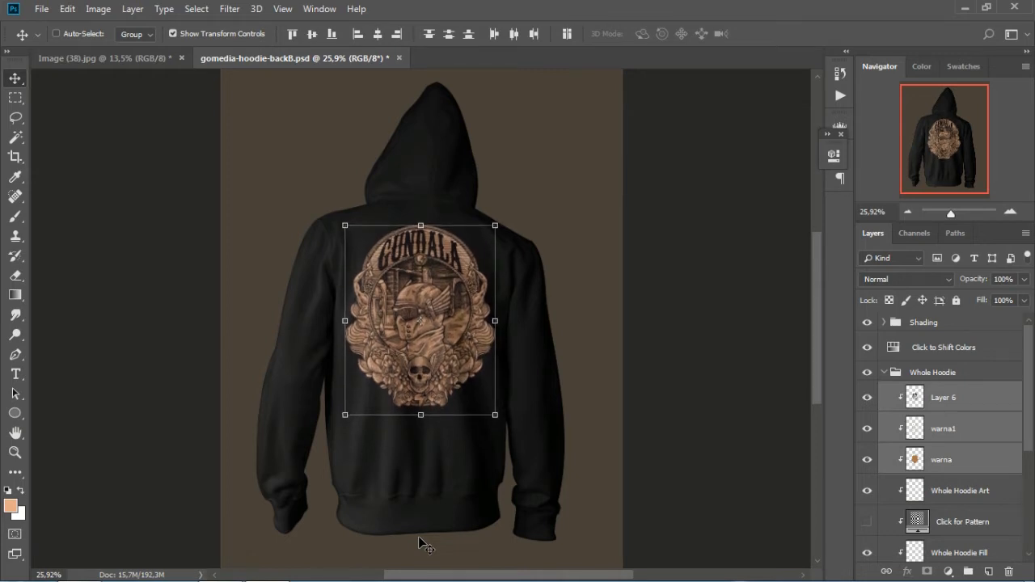
click(15, 97)
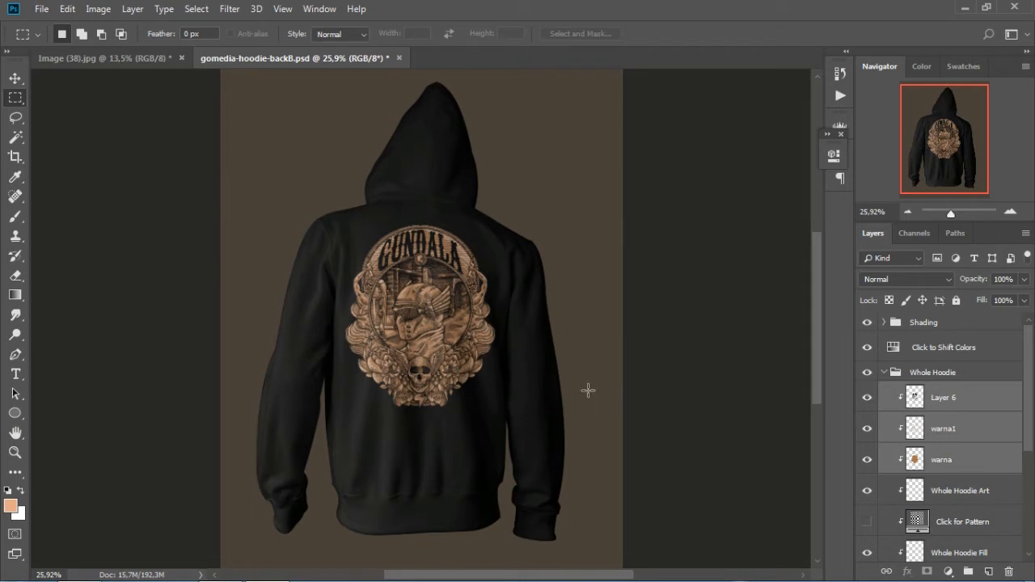
Step: Choose the Brush tool and add a new layer above the Shading group
click(15, 216)
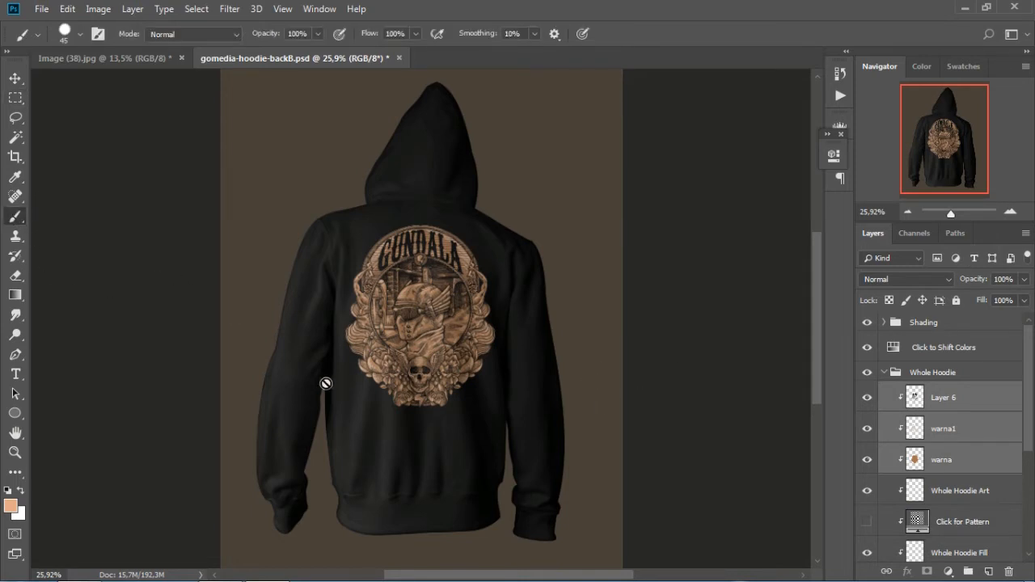
click(929, 327)
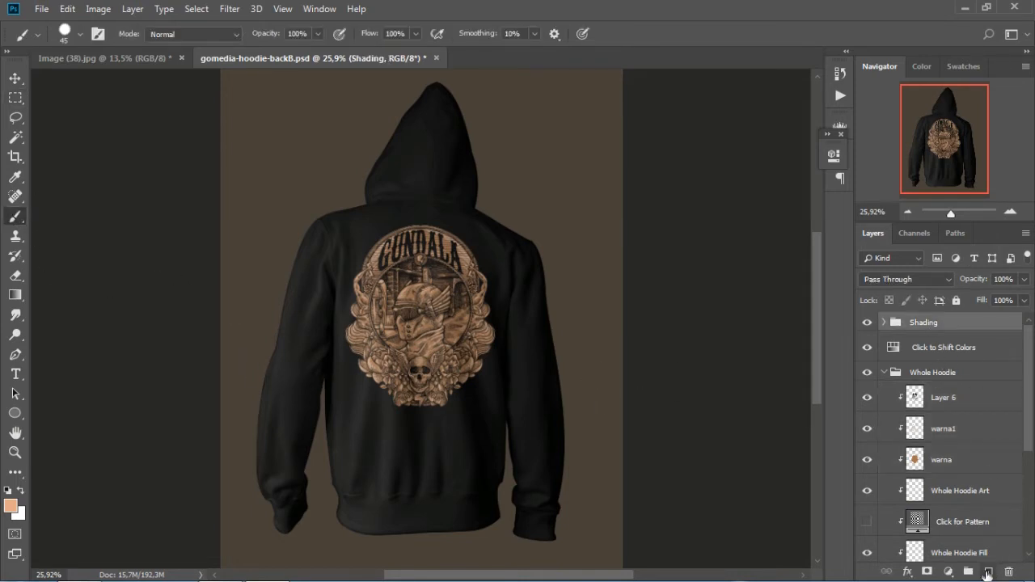
click(989, 572)
Step: Try circling the elbow area of both sleeves with the brush and undo the strokes
mouse_move(321, 406)
mouse_down()
mouse_move(270, 383)
mouse_move(325, 395)
mouse_up()
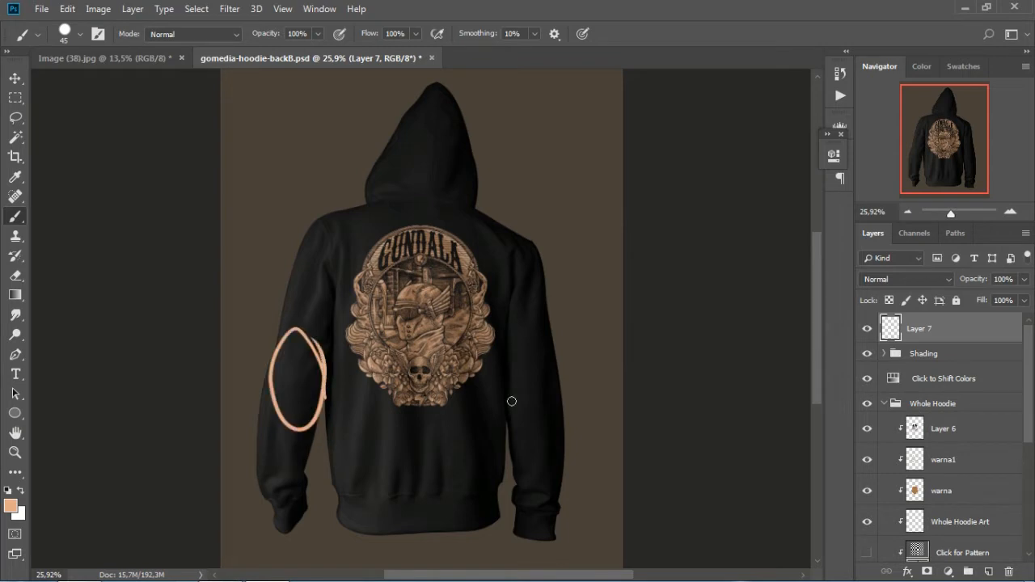
mouse_move(571, 394)
mouse_down()
mouse_move(557, 441)
mouse_move(564, 372)
mouse_up()
key(ctrl+z)
key(ctrl+z)
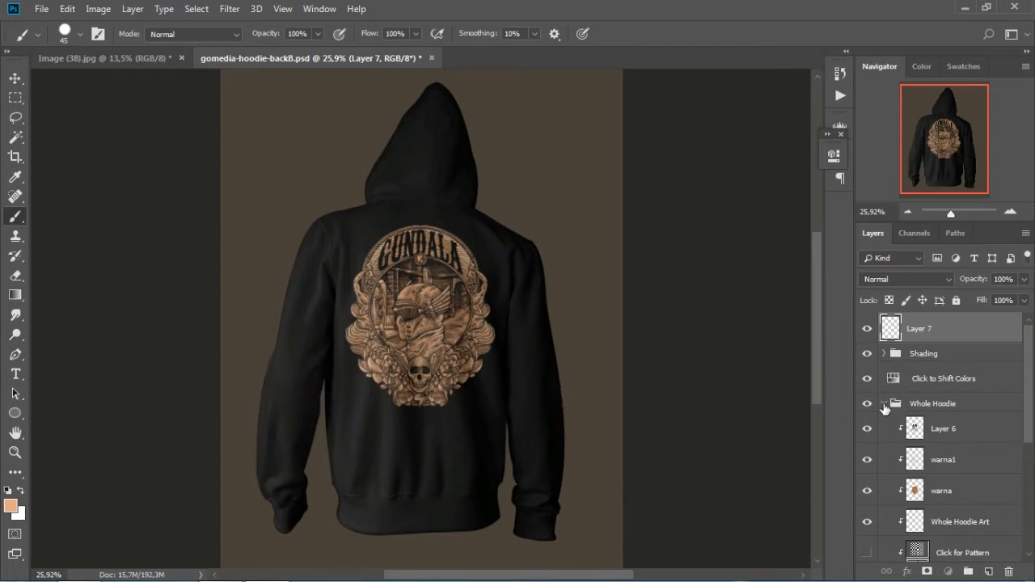
Step: Collapse the Whole Hoodie group, open the Arms group, show the skull artwork on both sleeves and expand R Arm
click(884, 405)
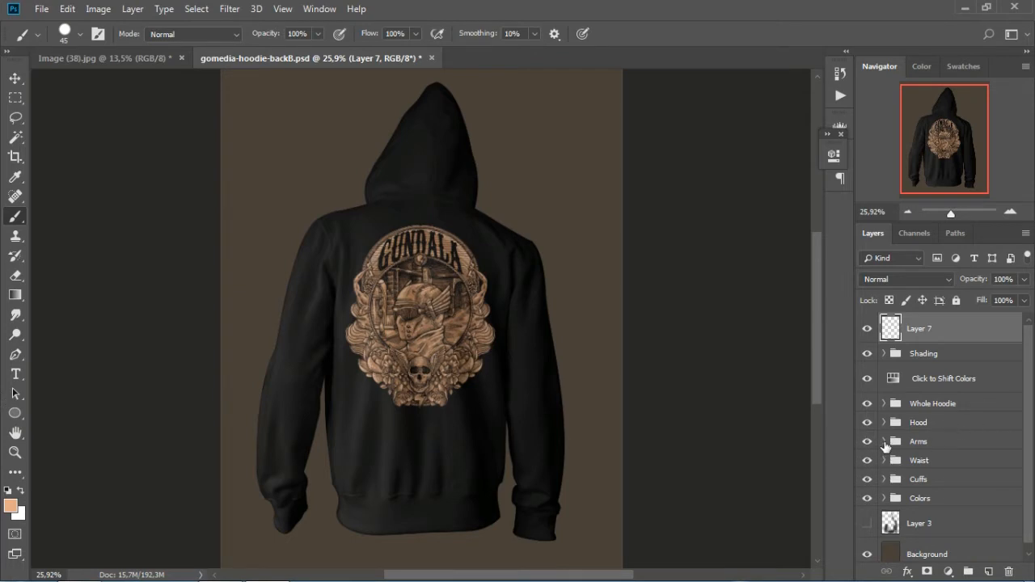
click(884, 442)
click(867, 461)
click(867, 479)
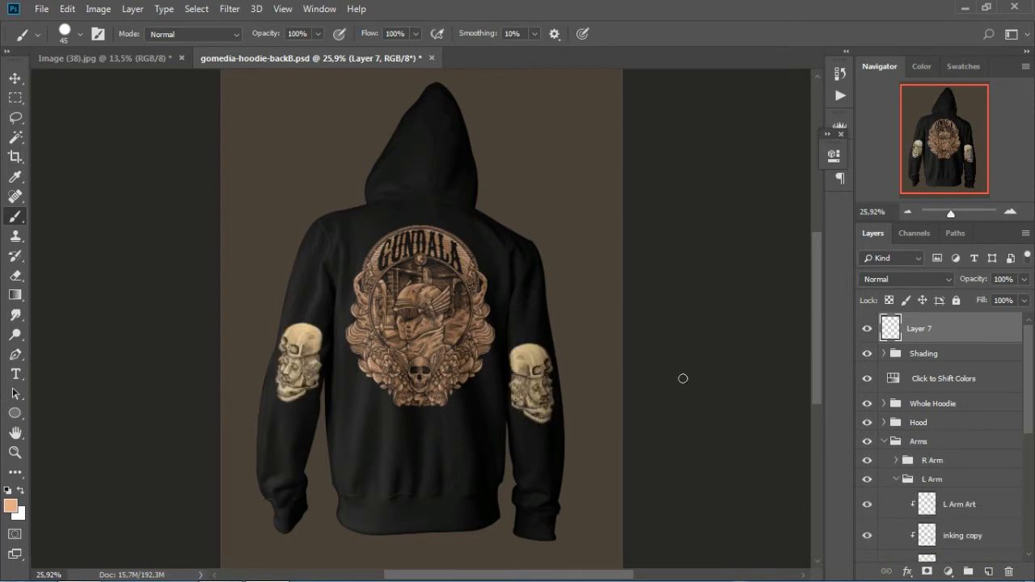
key(ctrl+plus)
click(896, 461)
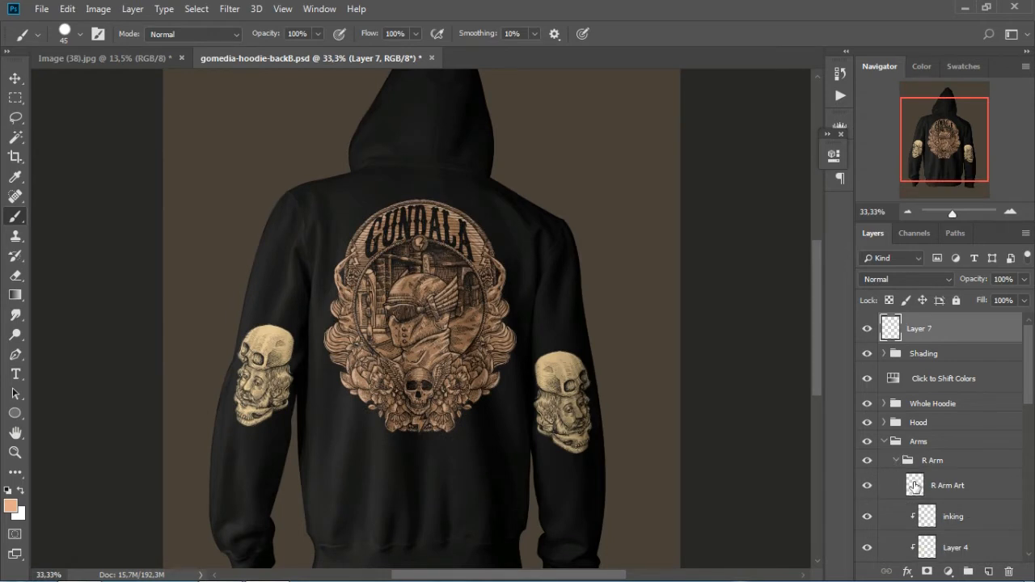
click(914, 489)
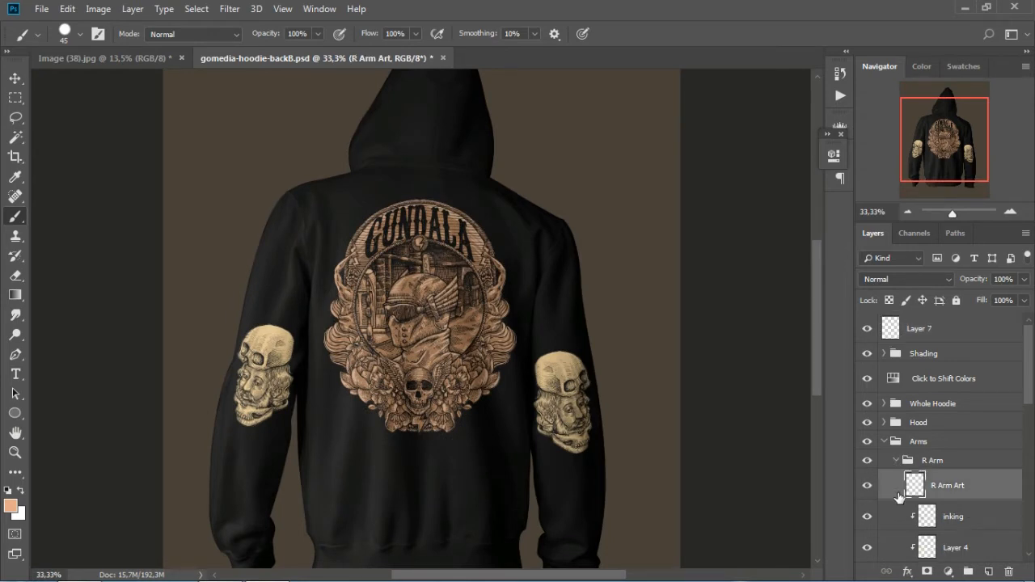
key(ctrl+u)
click(491, 231)
Step: Merge the inking layer and Layer 4 in the R Arm group
click(941, 524)
scroll(1030, 403, down, 3)
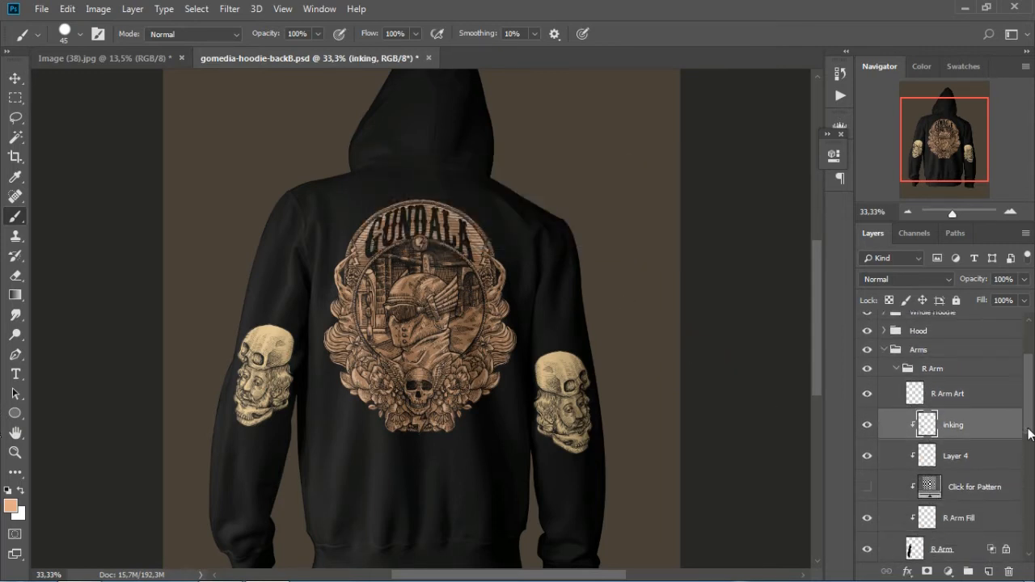
shift+click(958, 455)
click(936, 431)
shift+click(941, 462)
key(ctrl+e)
Step: Darken the merged R Arm artwork with Hue/Saturation, setting Lightness to -35
key(ctrl+u)
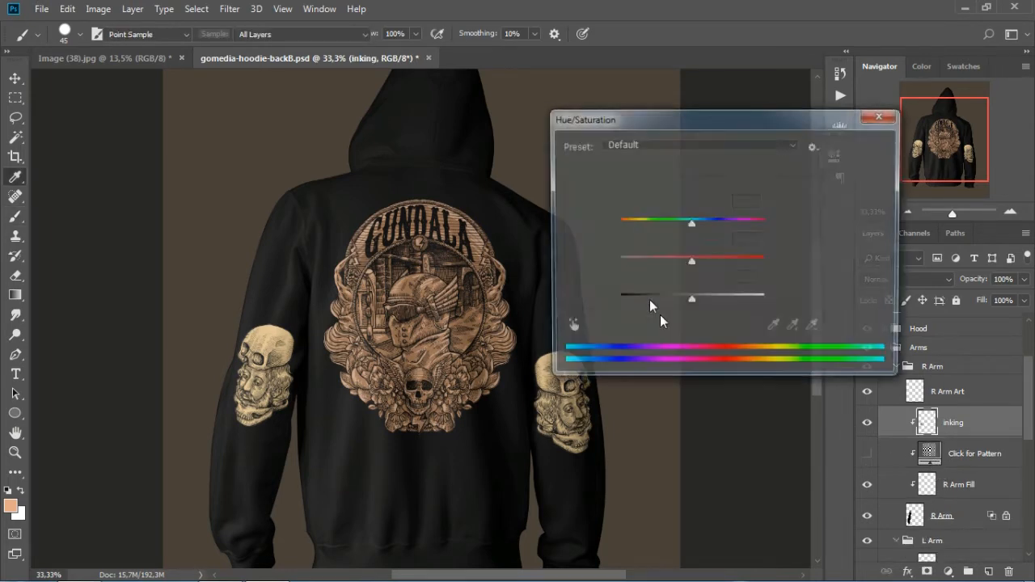
drag(690, 305, 665, 306)
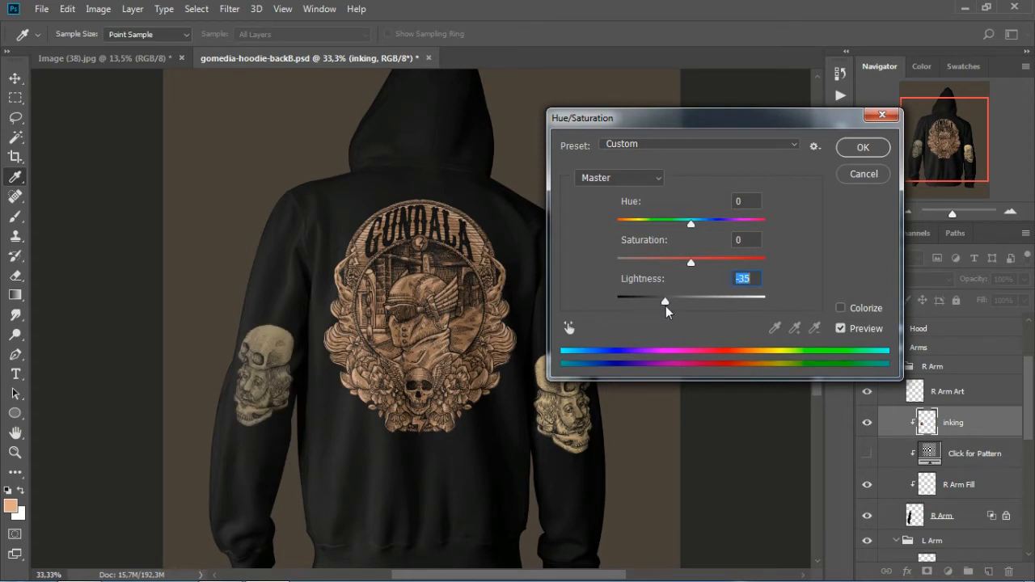
click(863, 147)
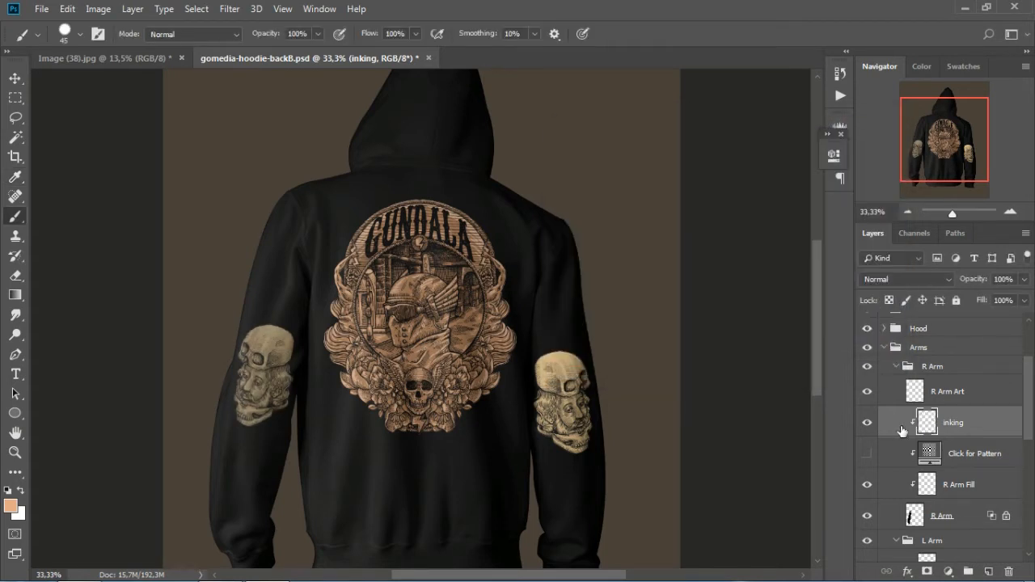
Step: Collapse the R Arm group and merge inking copy, Layer 5 and Layer 4 copy in the L Arm group
click(896, 367)
click(896, 386)
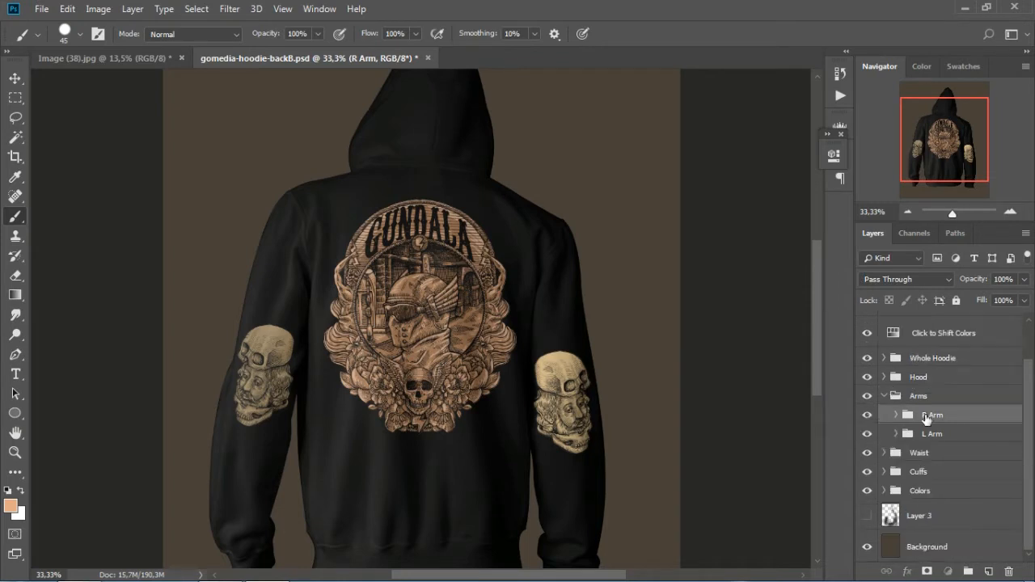
click(896, 435)
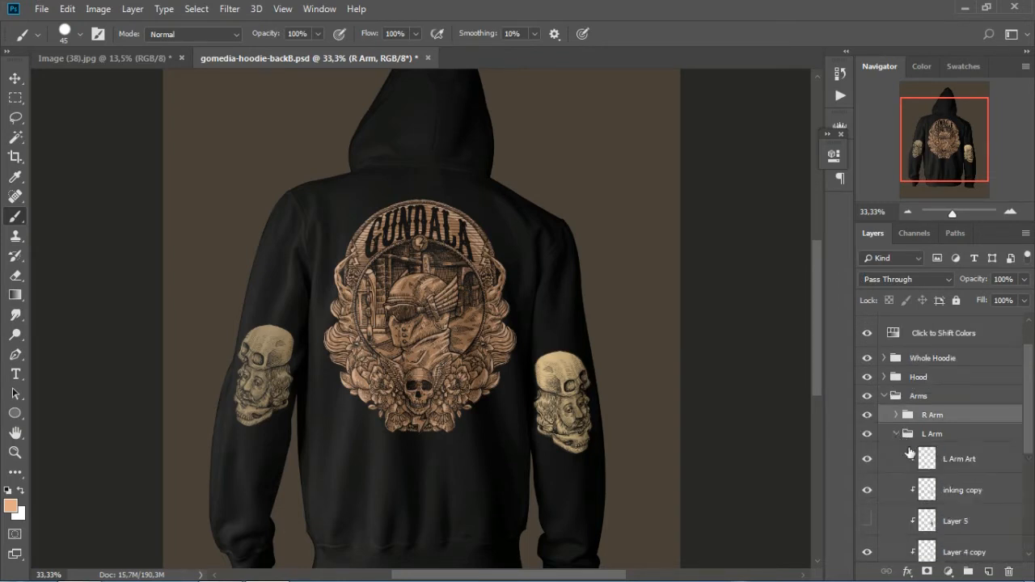
click(934, 463)
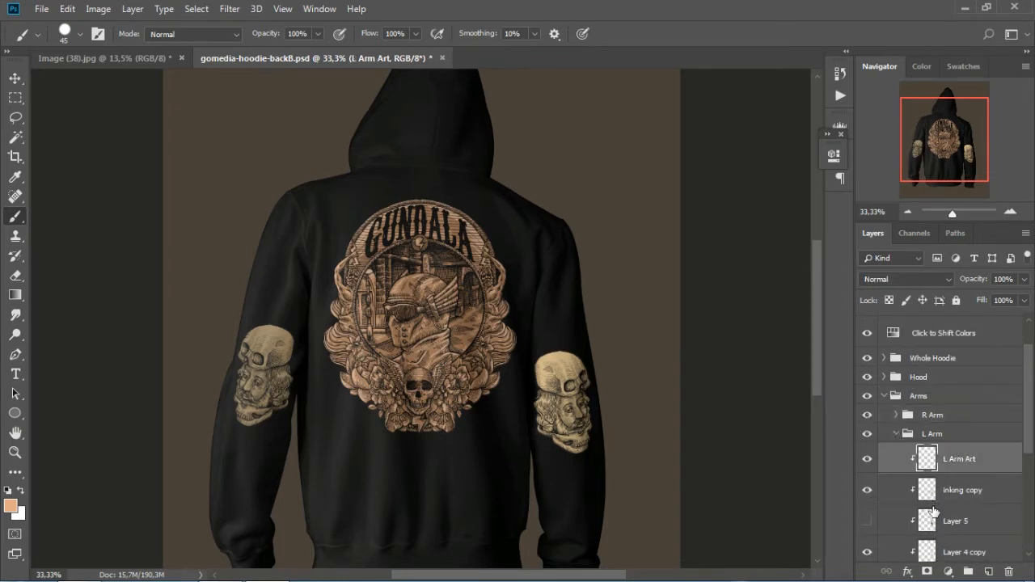
click(933, 496)
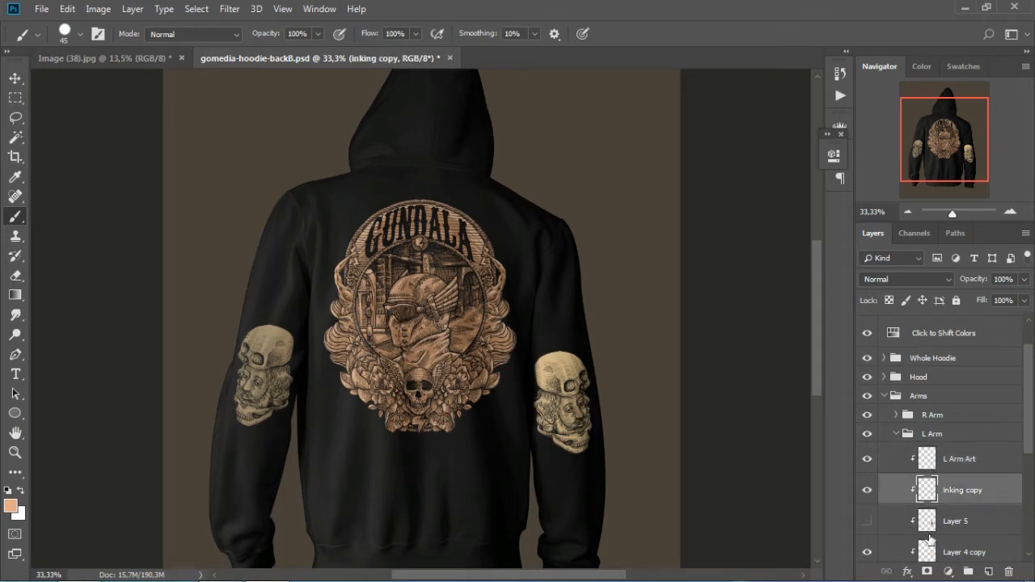
shift+click(932, 554)
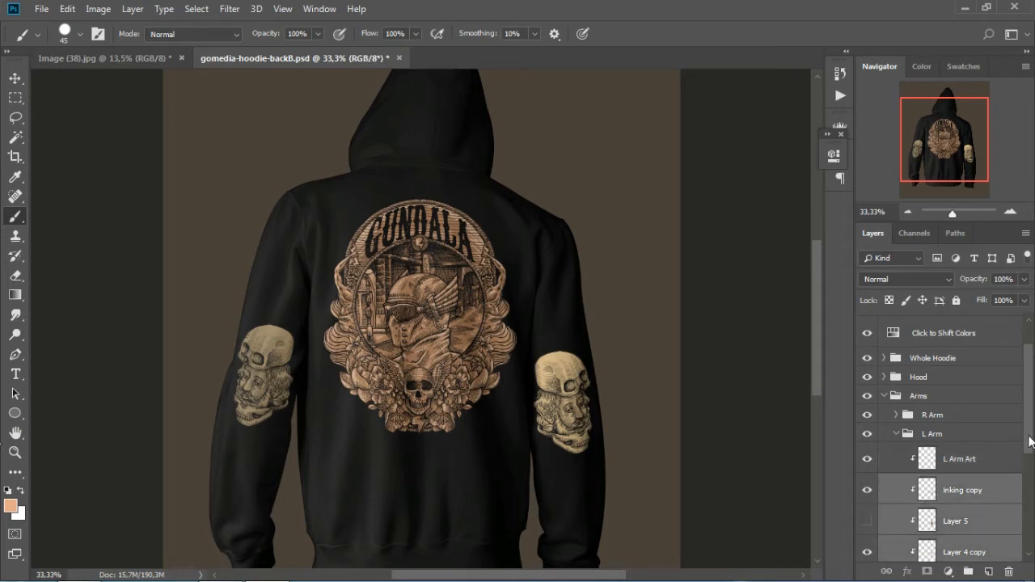
drag(1030, 441, 1021, 473)
key(ctrl+e)
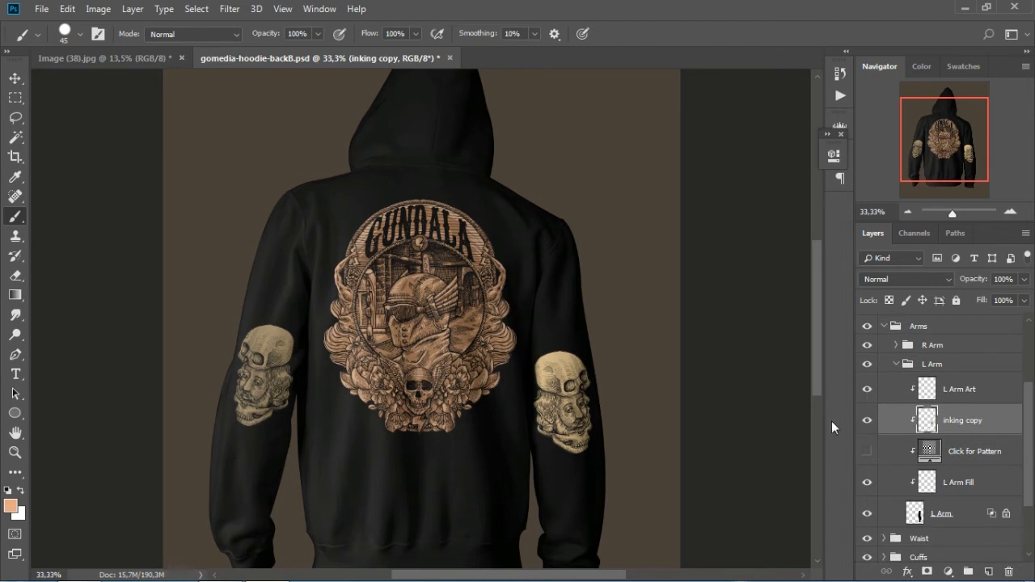
key(ctrl+z)
key(ctrl+z)
Step: Darken the merged L Arm artwork with Hue/Saturation, setting Lightness to -15
key(ctrl+u)
mouse_move(691, 301)
mouse_down()
mouse_move(674, 303)
mouse_move(683, 300)
mouse_up()
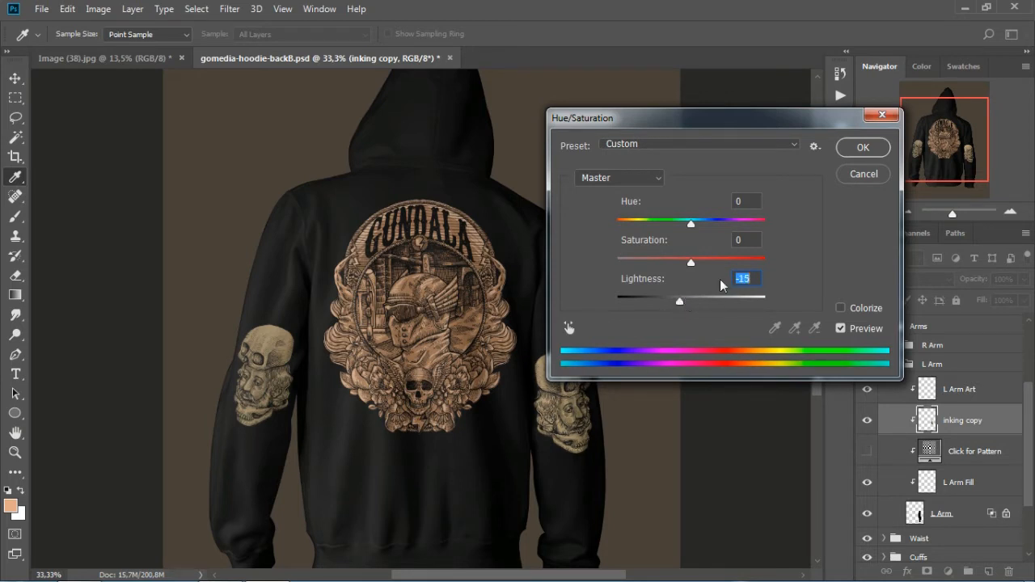
click(884, 144)
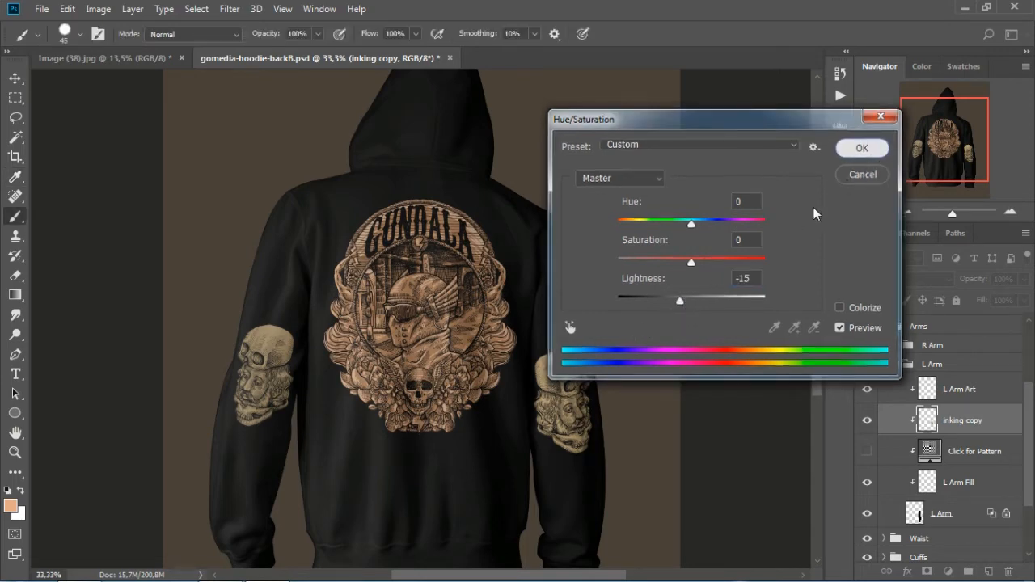
Step: Darken the L Arm artwork a little more with a second Hue/Saturation adjustment at Lightness -6
key(ctrl+minus)
key(ctrl+minus)
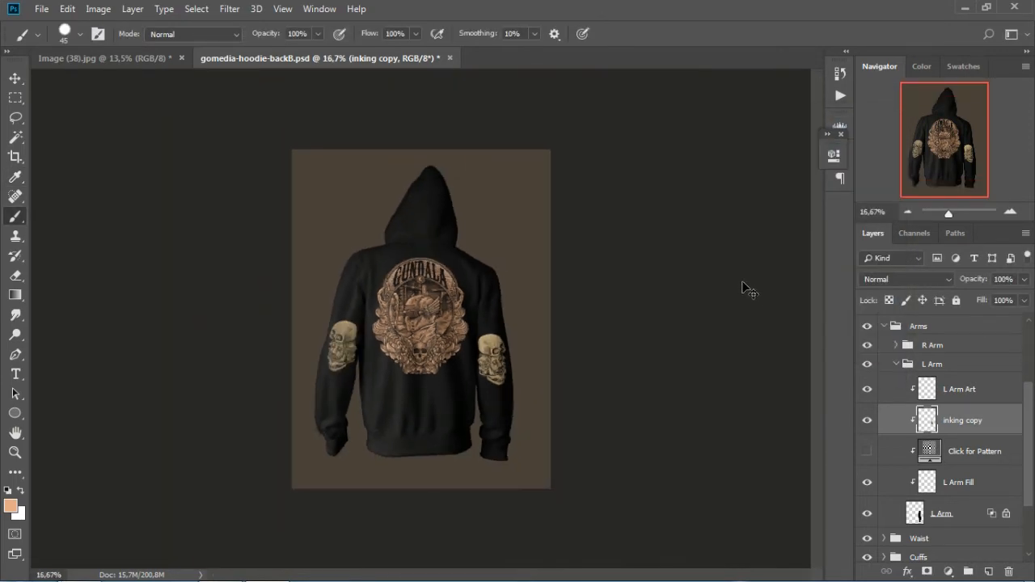
key(ctrl+u)
drag(691, 302, 687, 304)
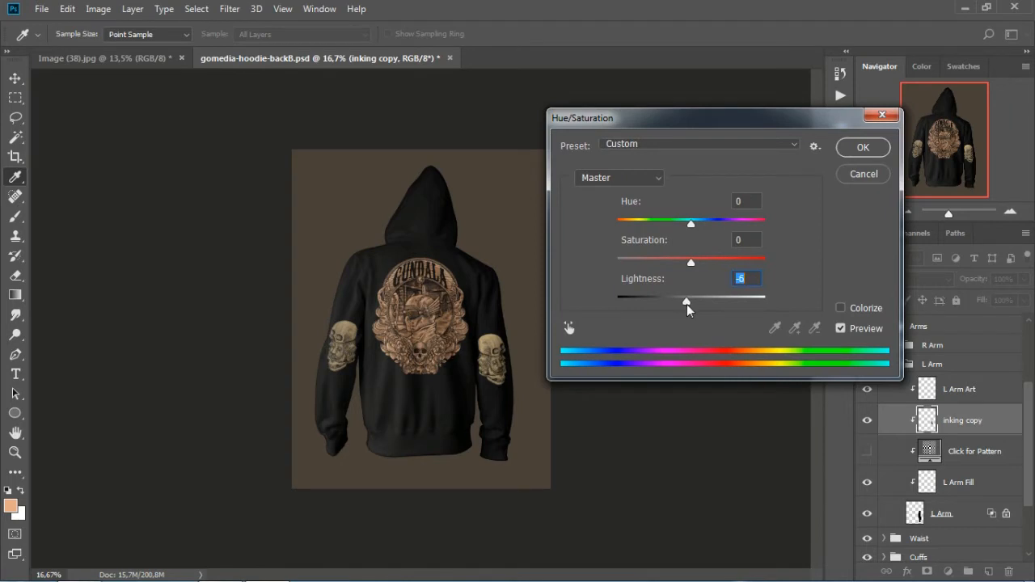
click(851, 153)
key(b)
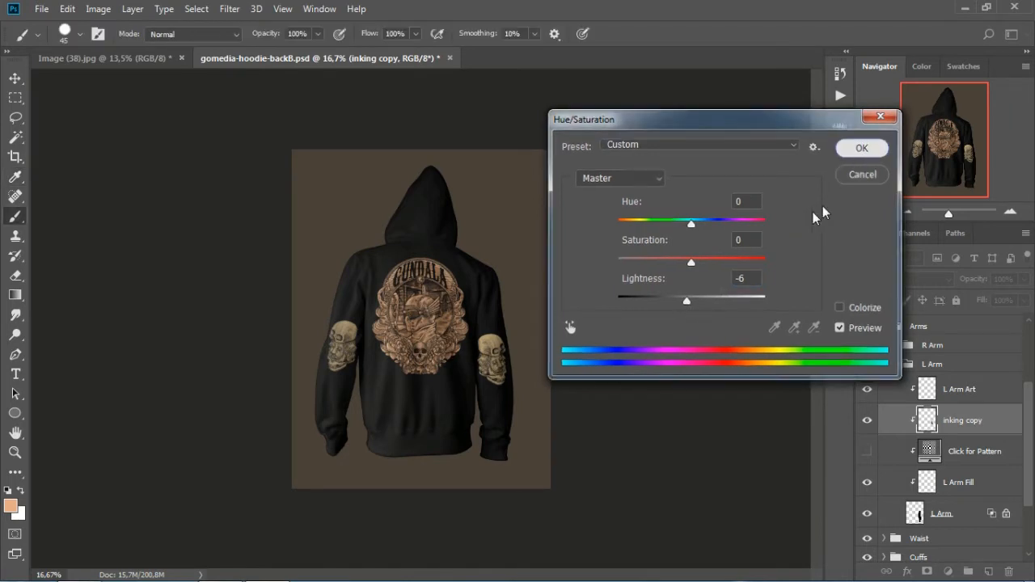
Step: Collapse the Arms group and show Layer 3, the shadow behind the hoodie
key(ctrl+minus)
key(ctrl+plus)
key(ctrl+plus)
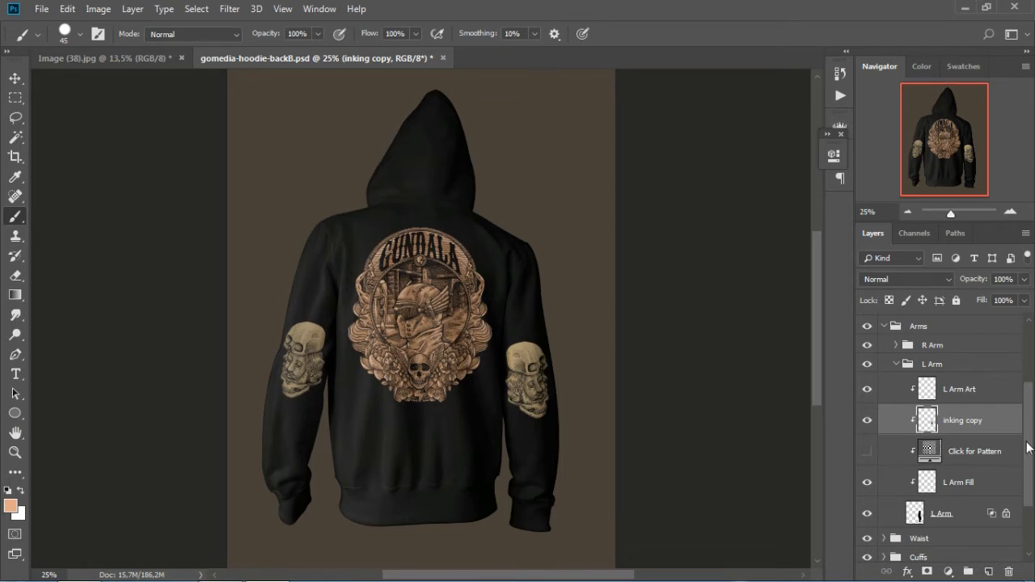
scroll(955, 405, up, 2)
click(885, 364)
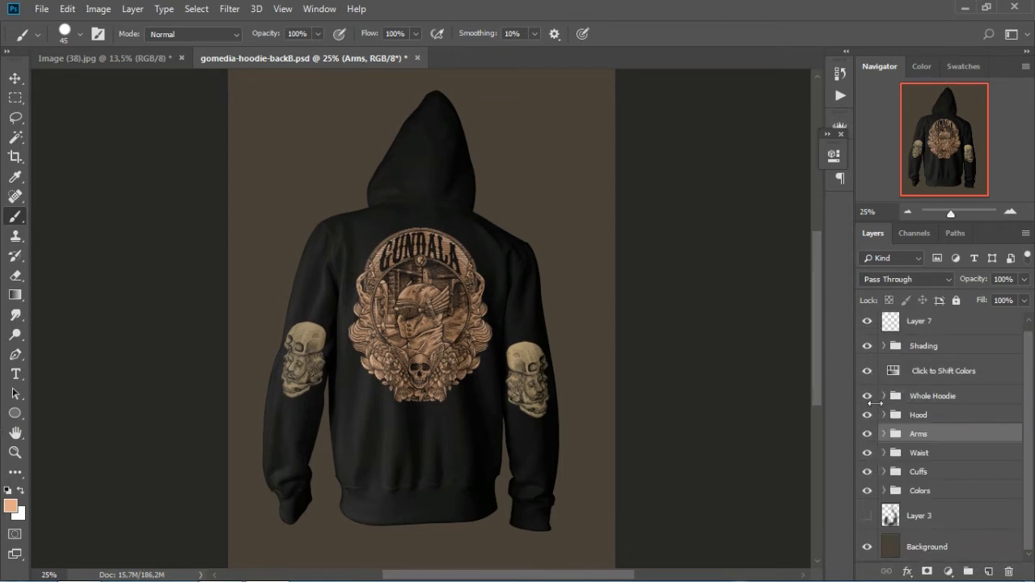
key(ctrl+minus)
scroll(978, 380, up, 1)
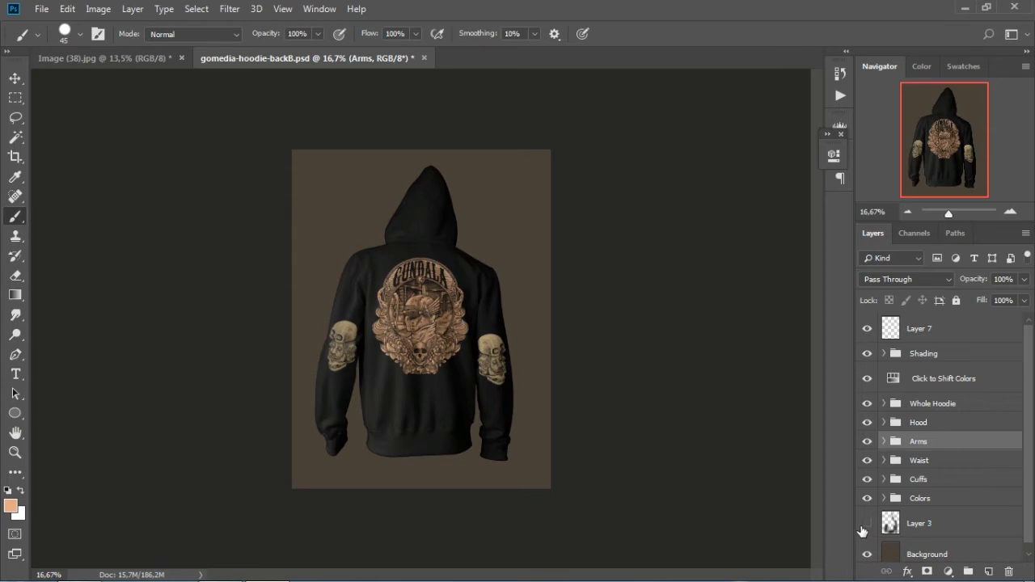
click(868, 524)
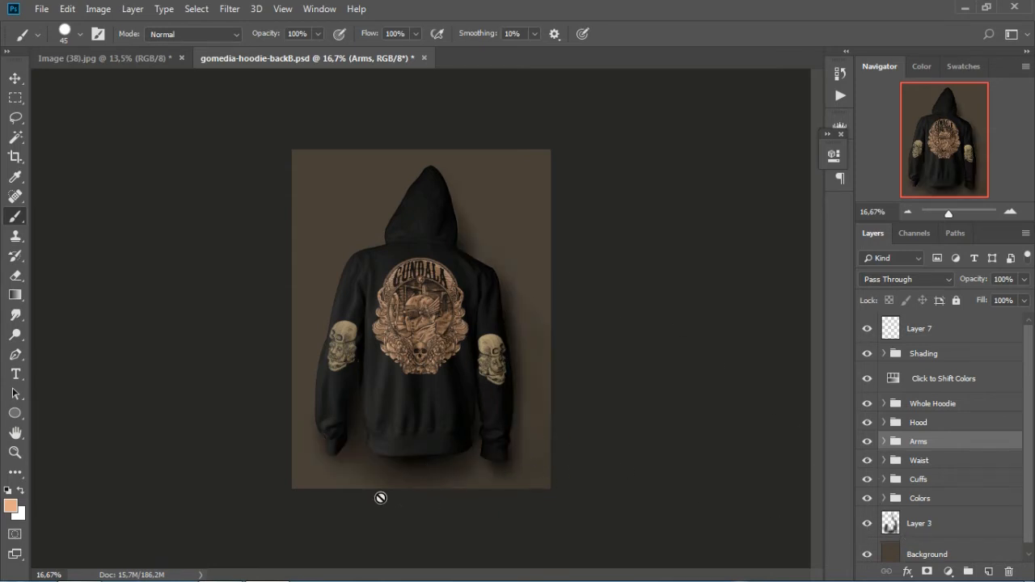
Step: Add a layer directly above Background and set the foreground to dark brown 282520, based on the sampled backdrop color
click(913, 555)
click(989, 572)
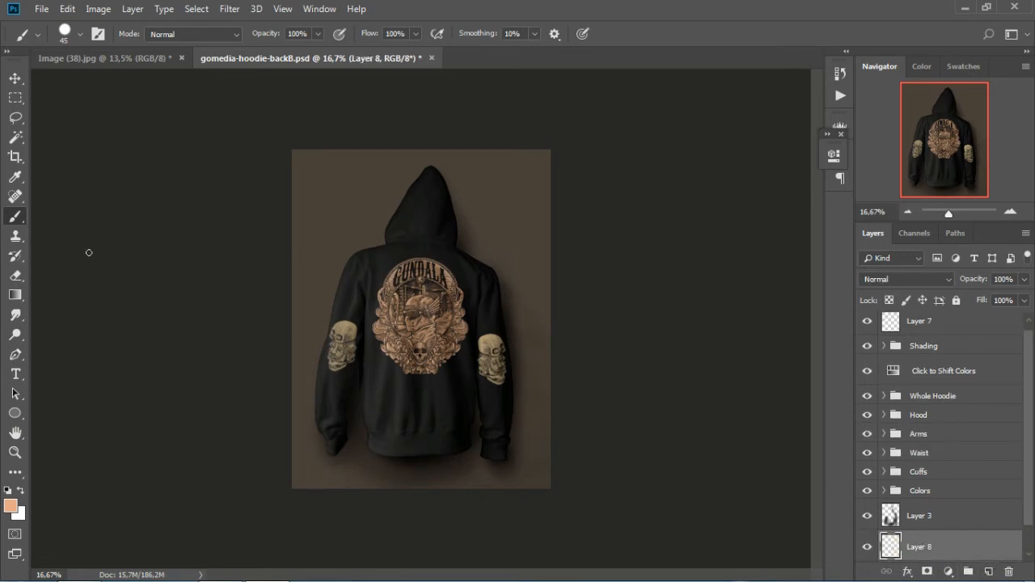
alt+click(311, 256)
click(11, 507)
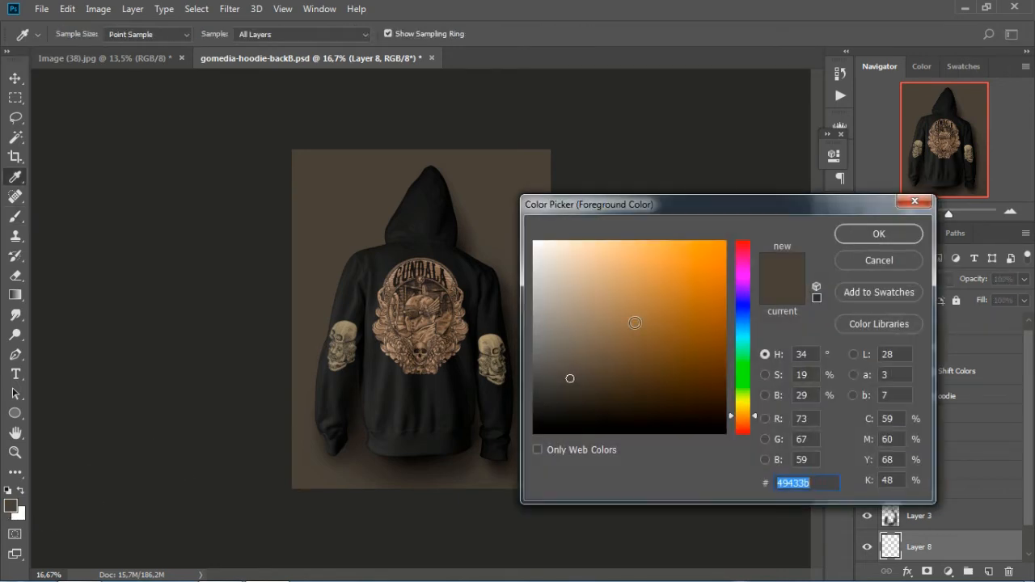
click(569, 403)
click(879, 235)
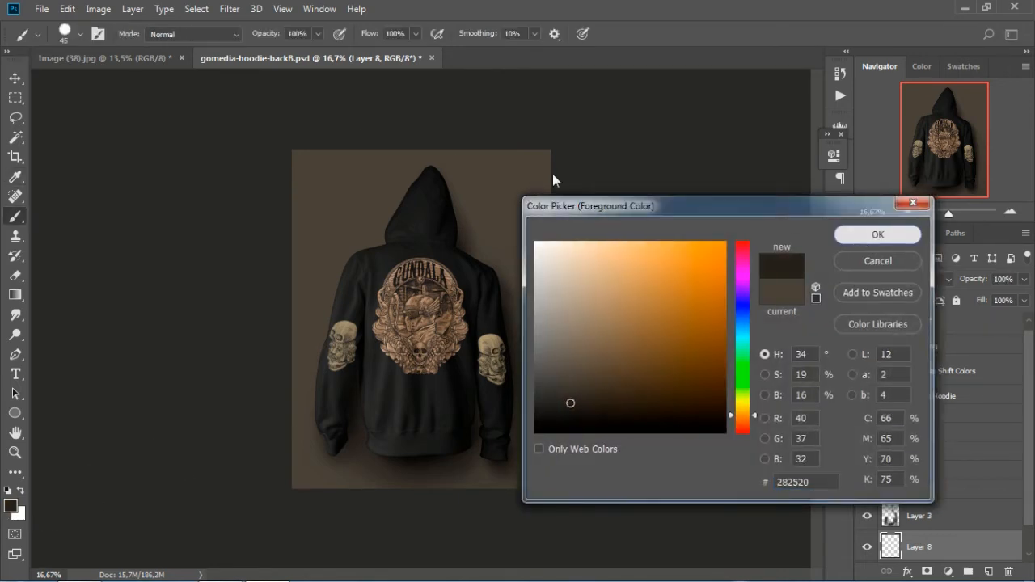
Step: Stamp the textured brush named 3 once on the new layer at about 1800 px, over the hoodie's left half
click(78, 35)
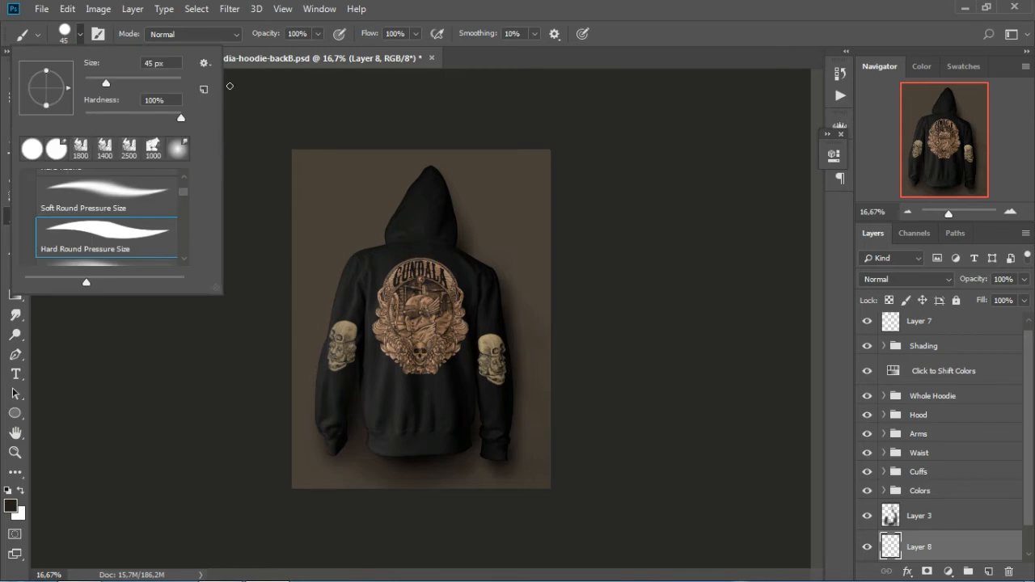
scroll(187, 210, down, 5)
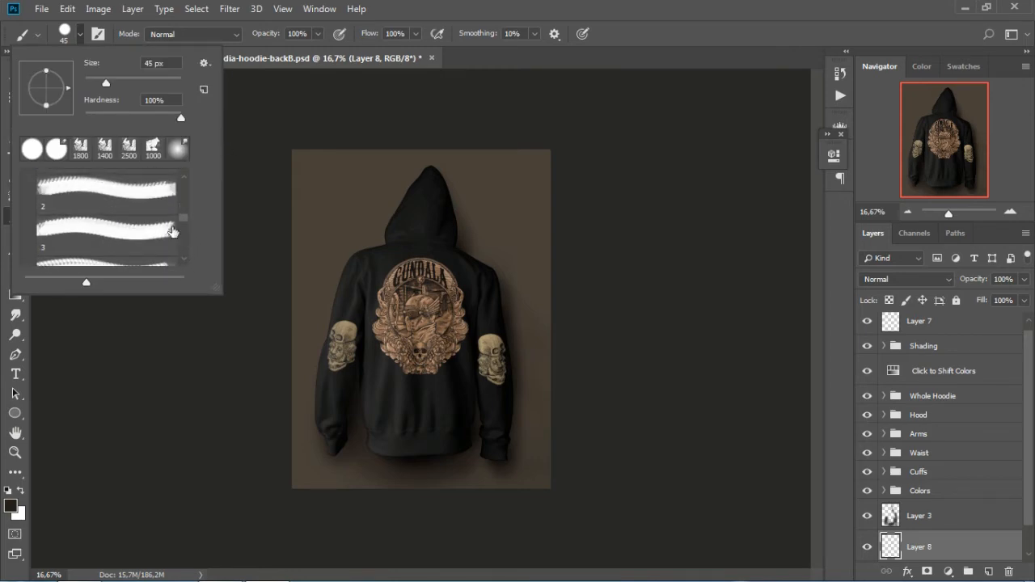
click(127, 236)
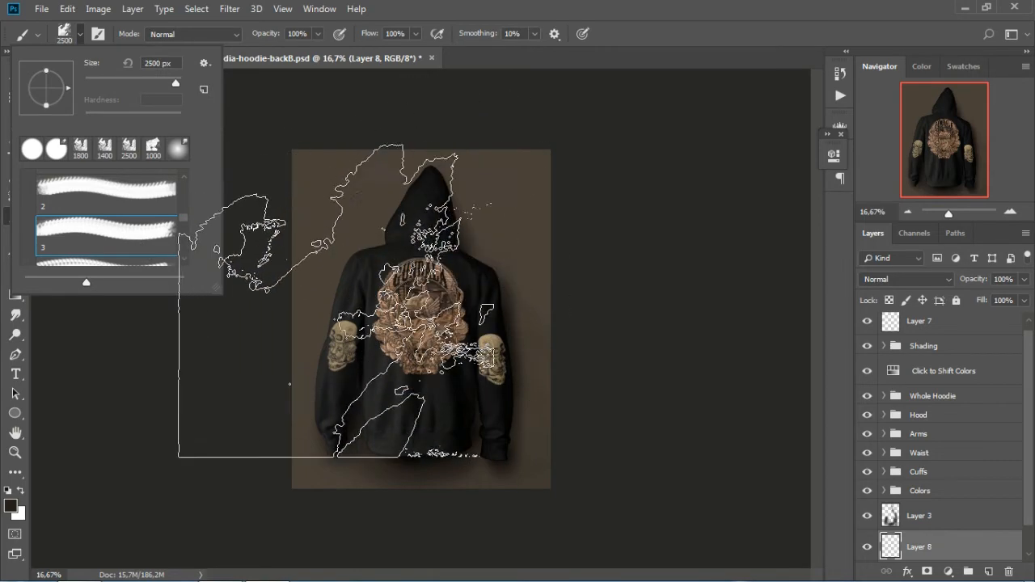
click(343, 344)
click(501, 227)
key(bracketleft)
key(bracketleft)
key(bracketleft)
key(bracketleft)
key(bracketleft)
key(bracketleft)
key(bracketleft)
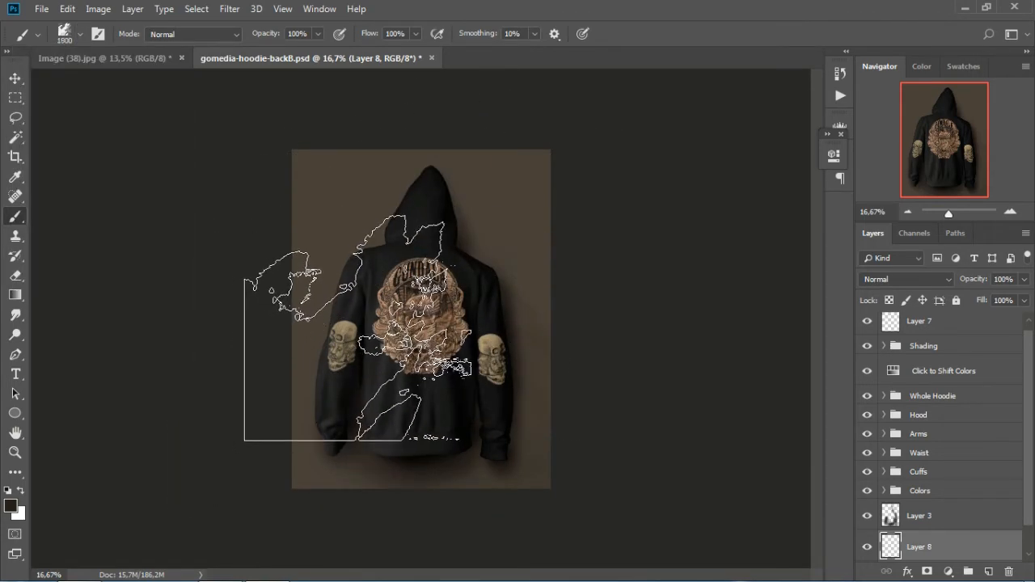
click(355, 330)
Step: Scale the textured stamp to about 150% and position it across the full width of the background
click(15, 78)
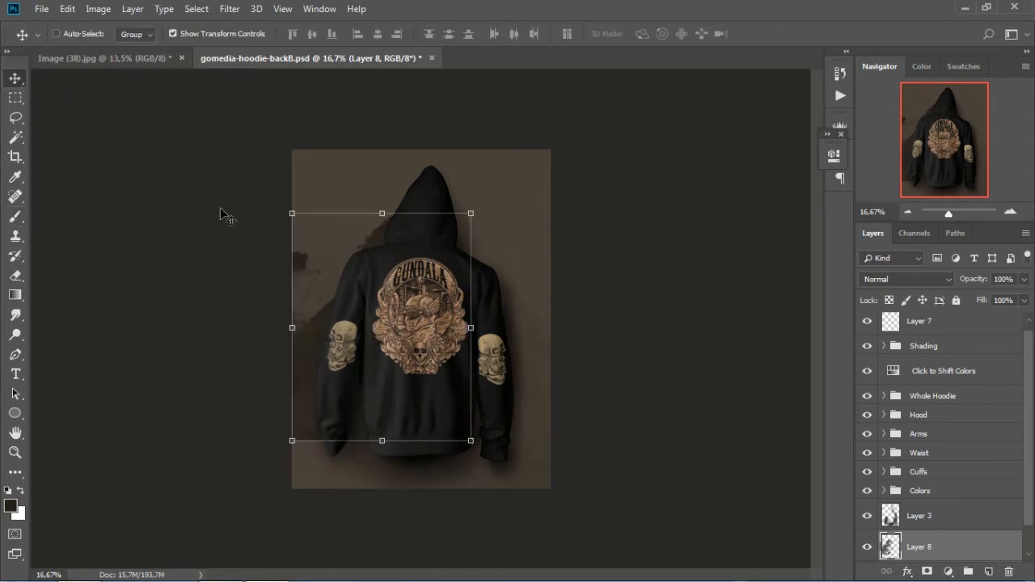
drag(471, 441, 501, 490)
mouse_move(430, 430)
mouse_down()
mouse_move(442, 432)
mouse_move(430, 443)
mouse_move(446, 425)
mouse_move(458, 473)
mouse_move(435, 430)
mouse_move(445, 429)
mouse_move(431, 450)
mouse_up()
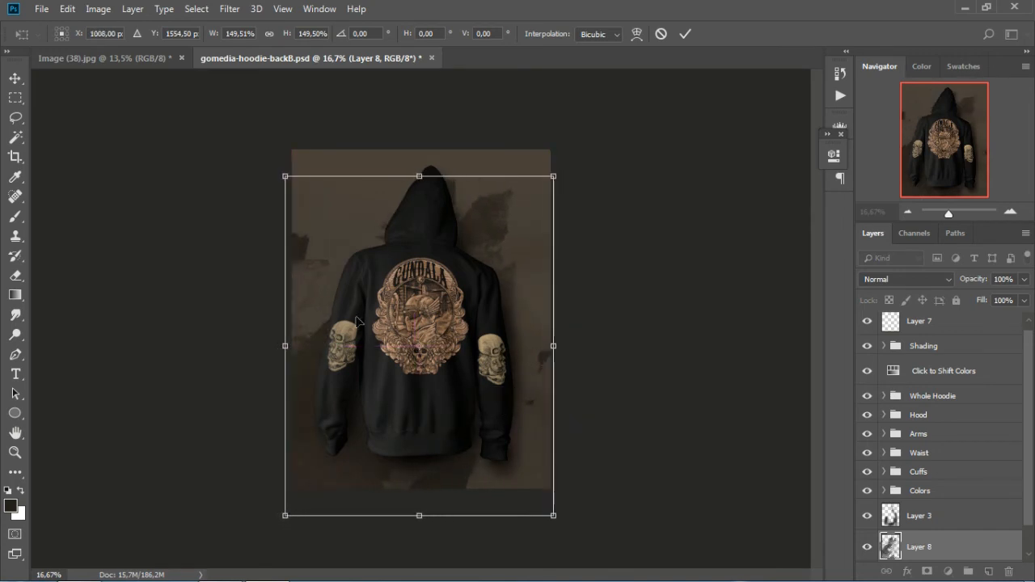
click(15, 79)
click(453, 230)
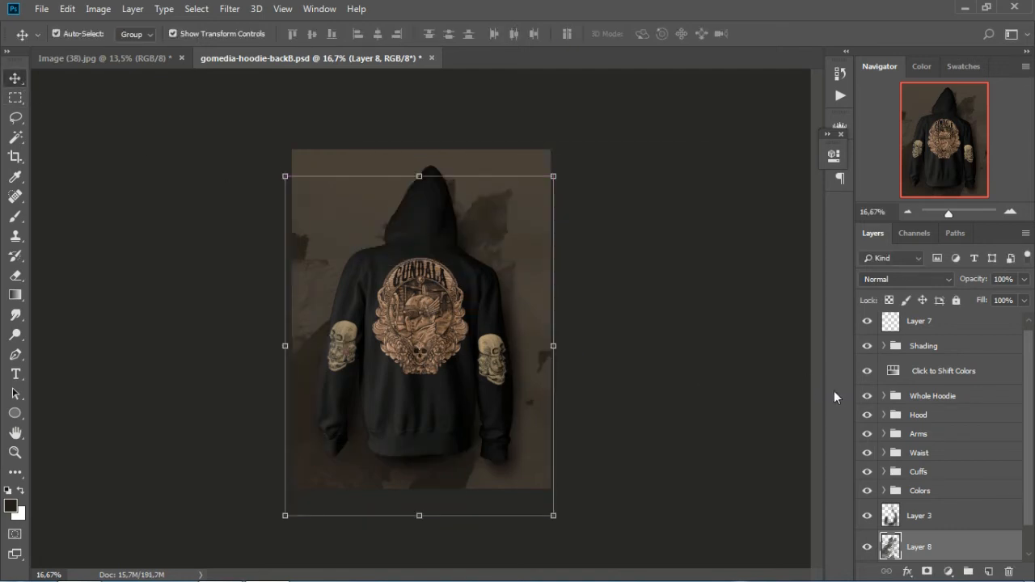
Step: Darken and mute the background texture with Hue/Saturation, setting Saturation to -31 and Lightness to -24
key(ctrl+u)
mouse_move(690, 302)
mouse_down()
mouse_move(661, 303)
mouse_move(673, 302)
mouse_up()
drag(690, 262, 663, 264)
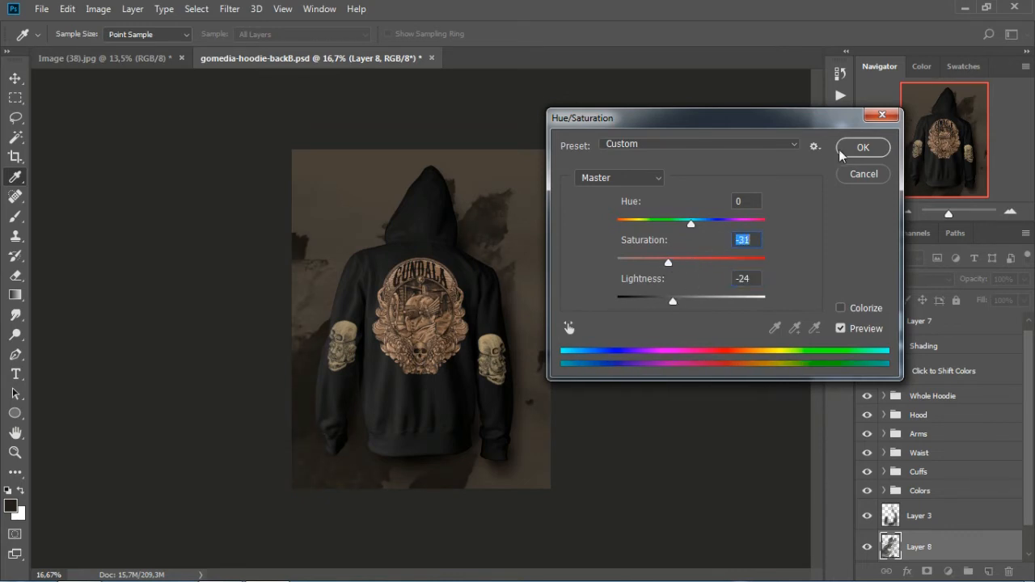
click(863, 147)
Step: Select Layer 3, the hoodie's shadow layer, and switch the brush to Soft Round
key(ctrl+minus)
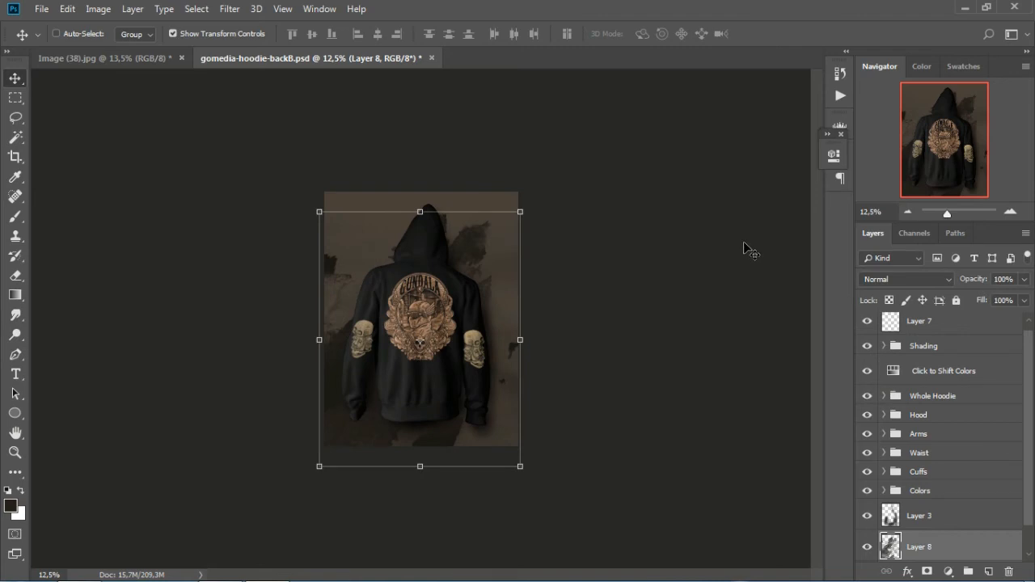
key(ctrl+plus)
key(ctrl+plus)
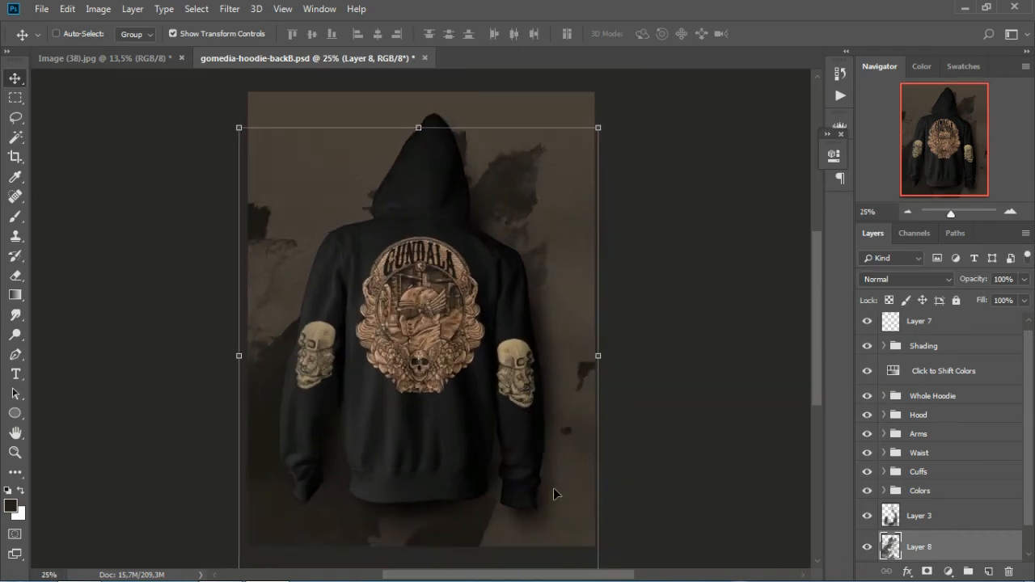
key(ctrl+minus)
click(922, 519)
key(ctrl+plus)
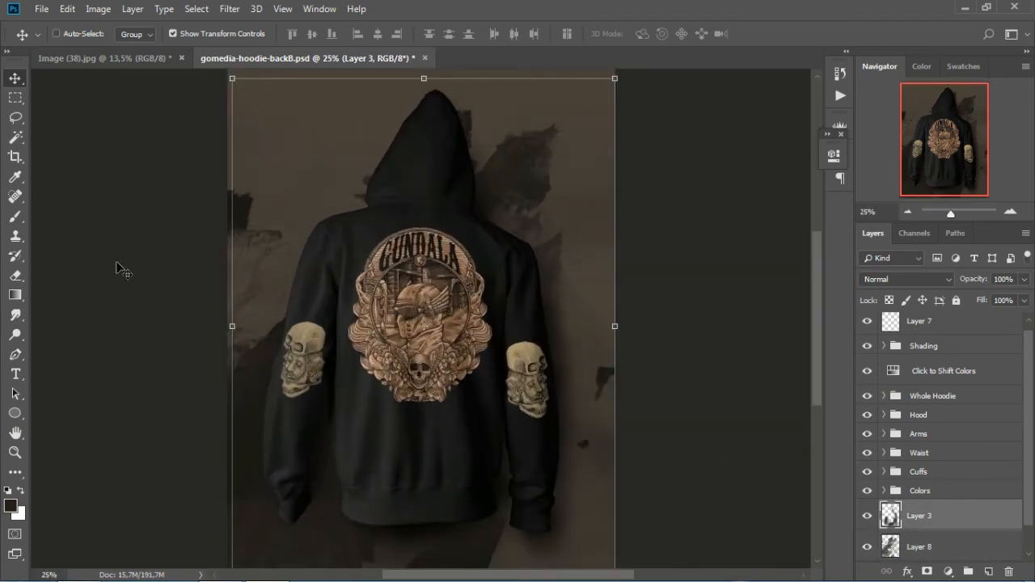
key(b)
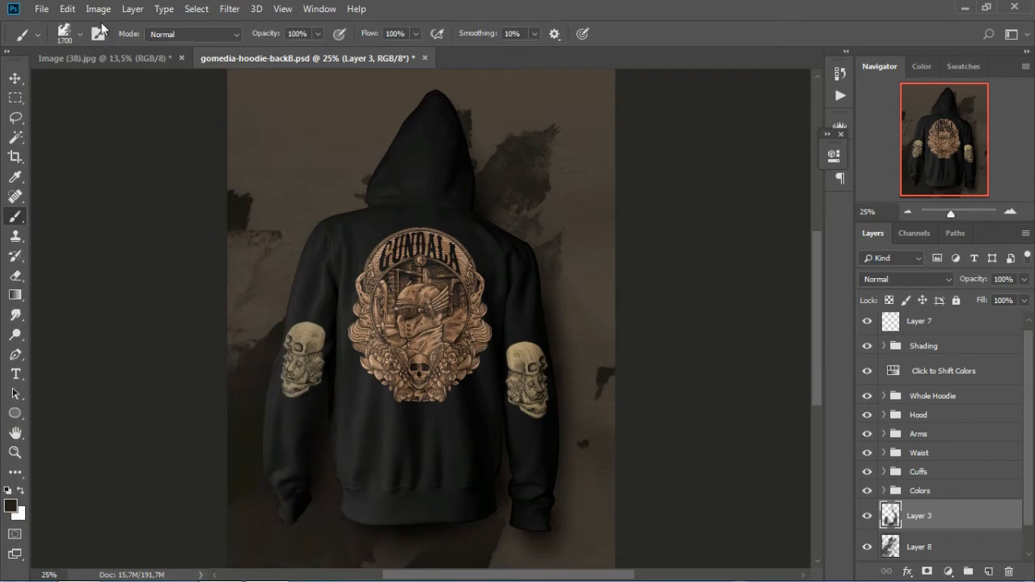
click(82, 38)
drag(184, 218, 171, 168)
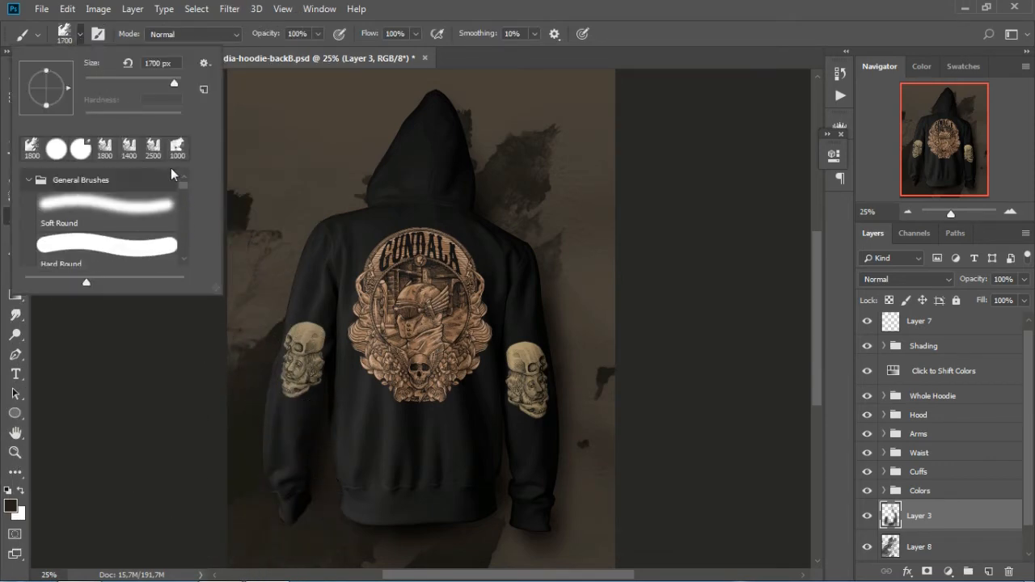
click(106, 217)
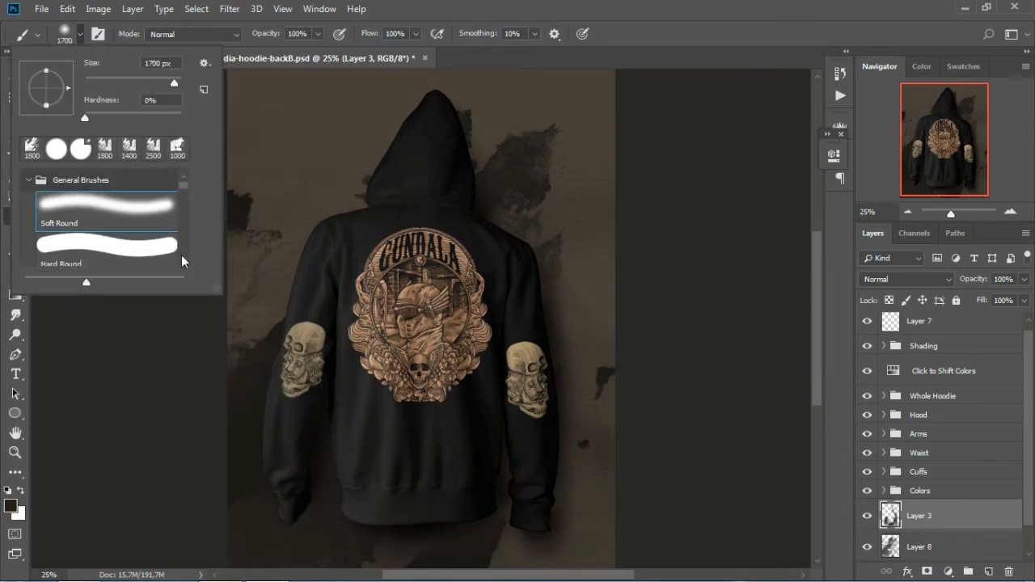
click(183, 259)
click(183, 259)
click(183, 259)
click(141, 247)
click(72, 37)
Step: Set the soft brush's size to 500 px and its opacity to 28%
key(bracketright)
key(bracketleft)
key(bracketleft)
key(bracketleft)
key(bracketleft)
key(bracketleft)
key(bracketleft)
key(bracketleft)
key(bracketleft)
key(bracketleft)
key(bracketleft)
key(bracketleft)
key(bracketleft)
key(bracketleft)
click(318, 34)
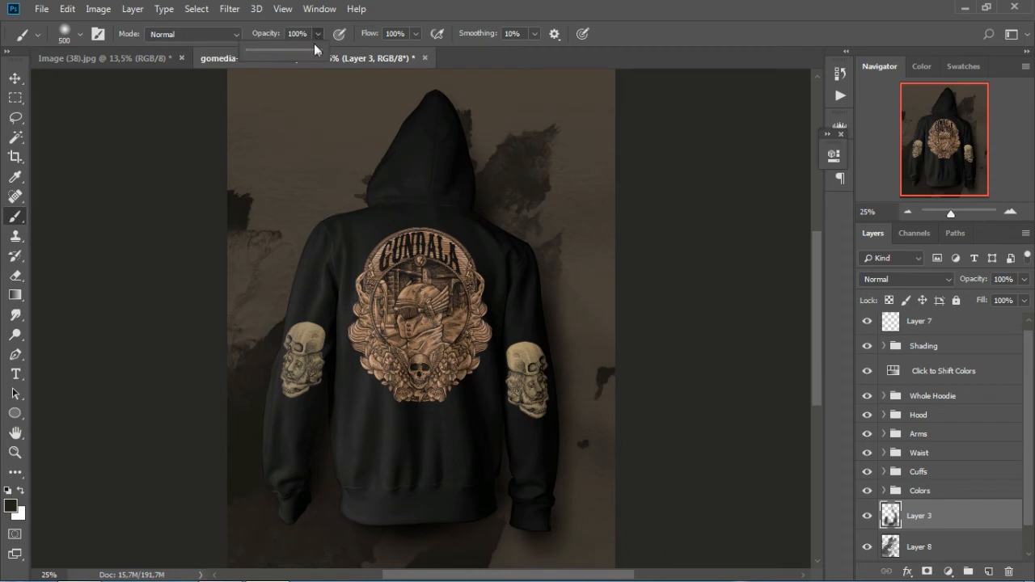
click(266, 52)
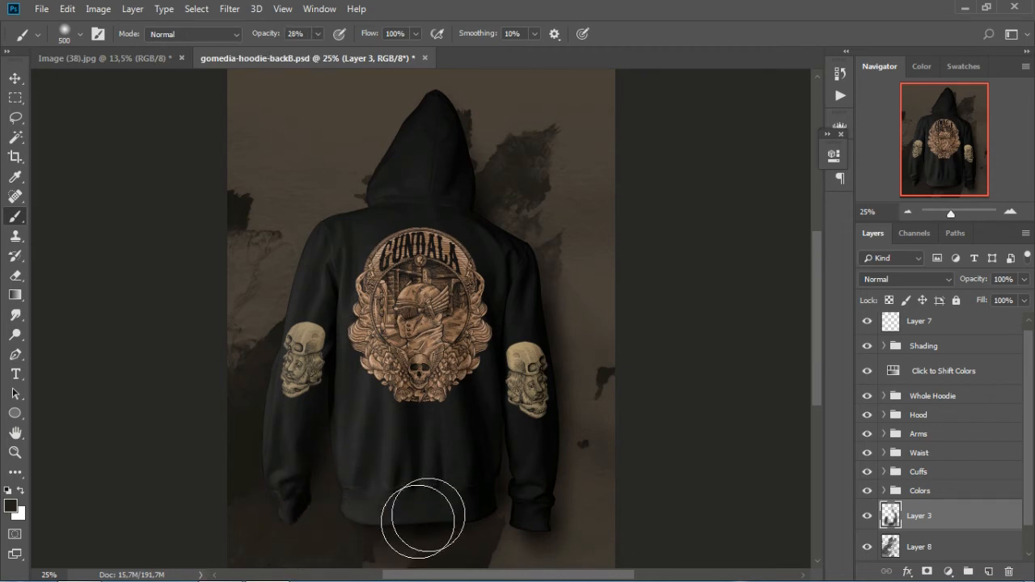
Step: Deepen the shadow on Layer 3 with near-black 0c0b0a strokes beside the left cuff and under the hoodie's hem
key(i)
click(10, 506)
click(567, 423)
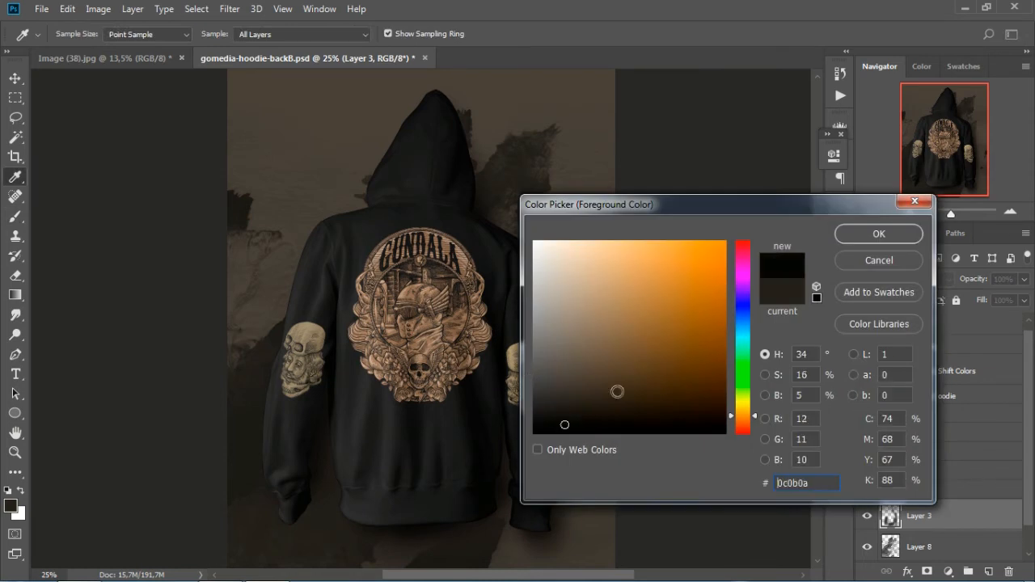
click(876, 235)
mouse_move(328, 503)
mouse_down()
mouse_move(330, 491)
mouse_move(339, 522)
mouse_up()
mouse_move(453, 551)
mouse_down()
mouse_move(420, 550)
mouse_move(460, 542)
mouse_up()
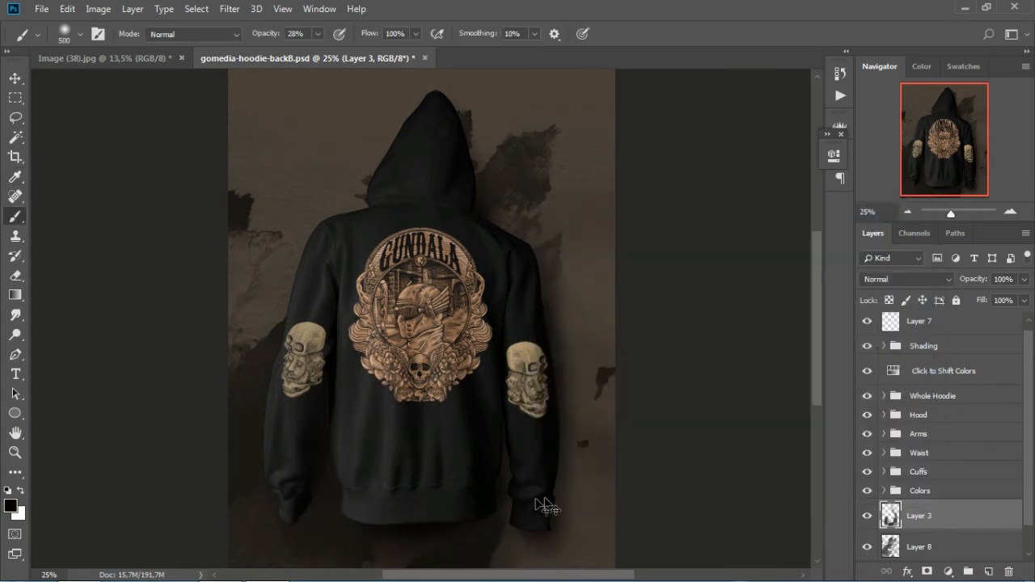
key(ctrl+minus)
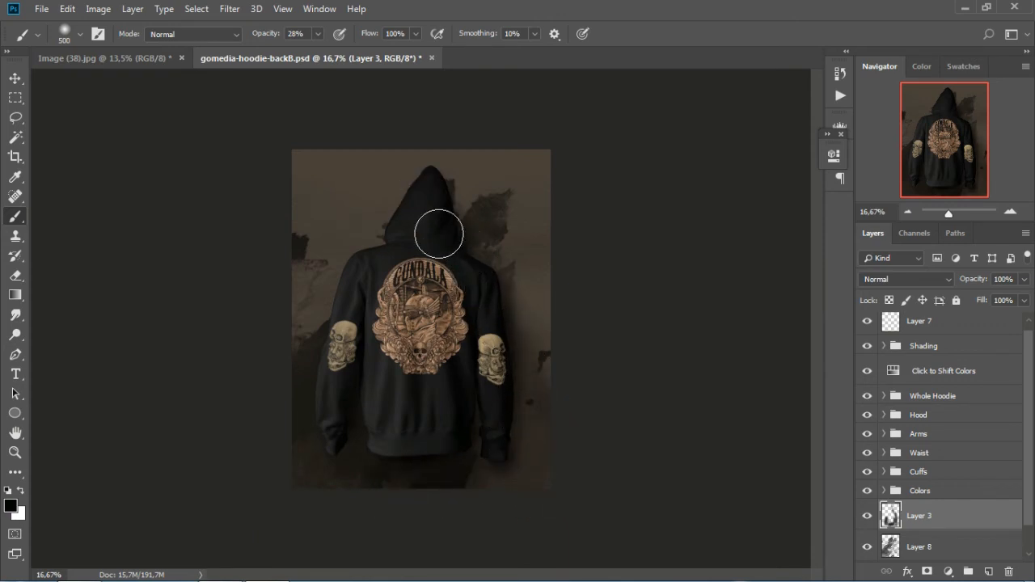
key(ctrl+minus)
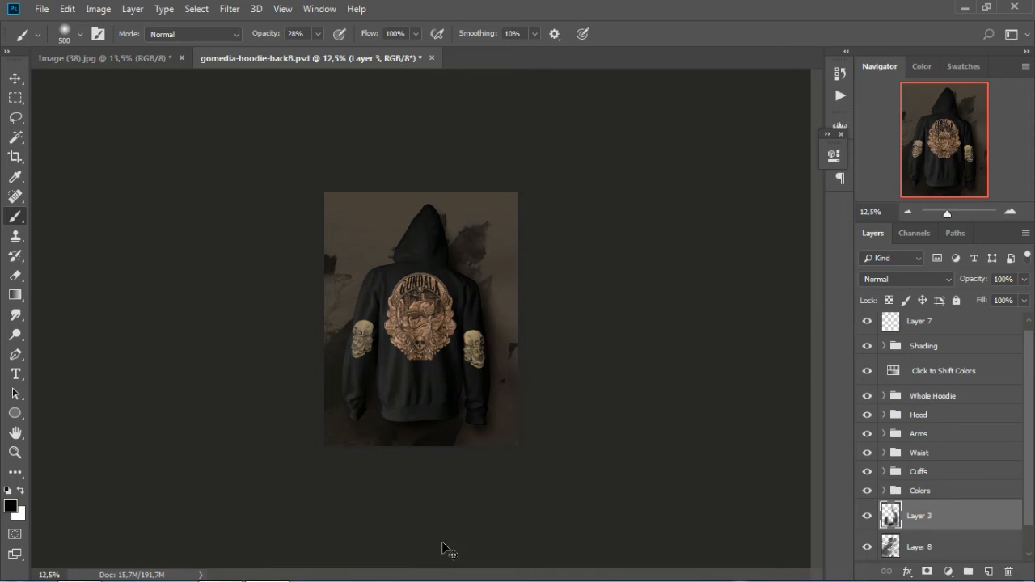
key(ctrl+plus)
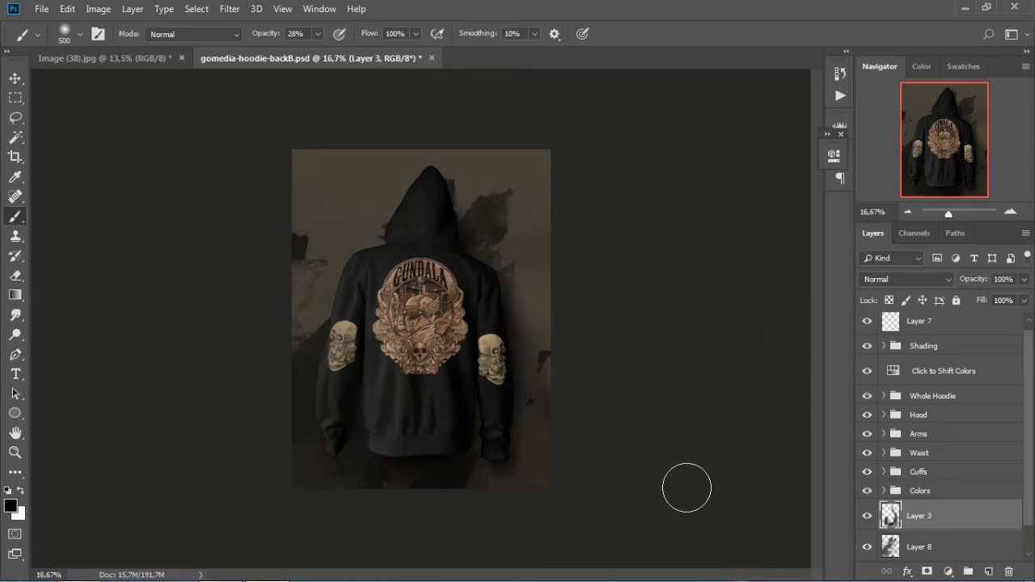
Step: Add the text ANGKATKERAH in BigNoodleTitling Regular, 36 pt, on the background beside the hood
click(15, 375)
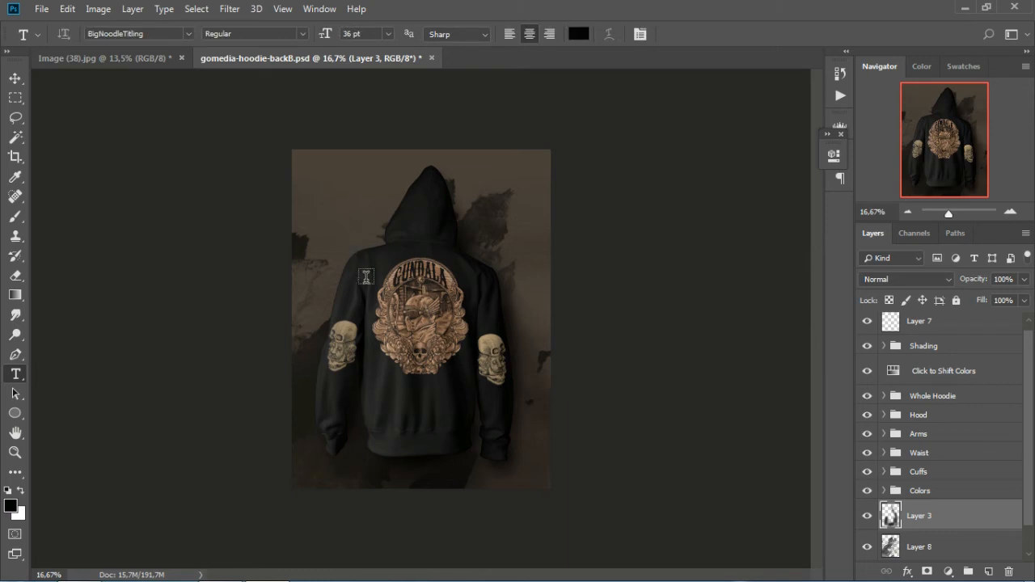
click(335, 214)
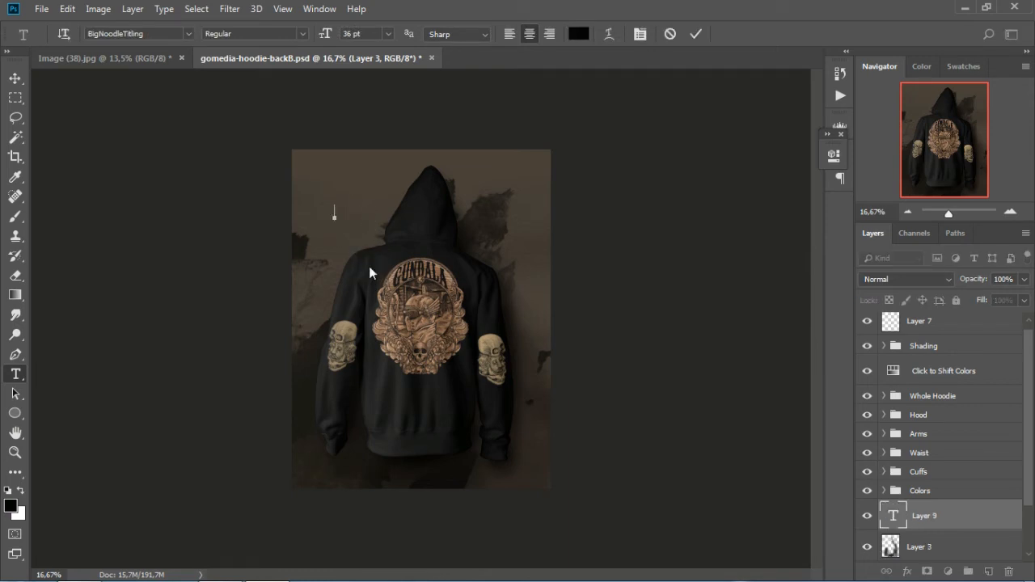
text(ANGKATKERAH)
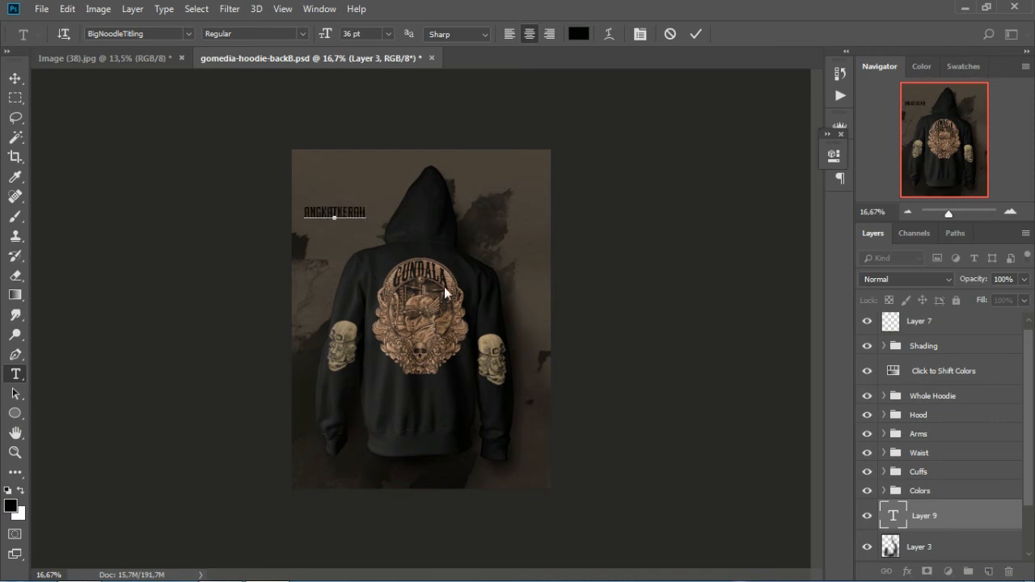
click(15, 79)
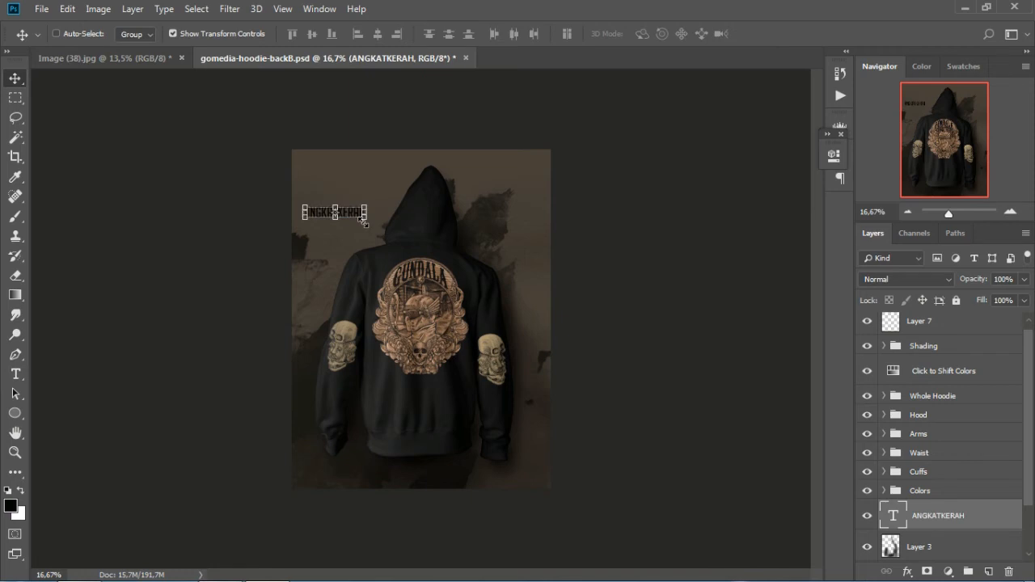
Step: Enlarge the ANGKATKERAH text to about 332% and center it across the canvas behind the hood
key(ctrl+t)
drag(367, 218, 453, 235)
click(15, 79)
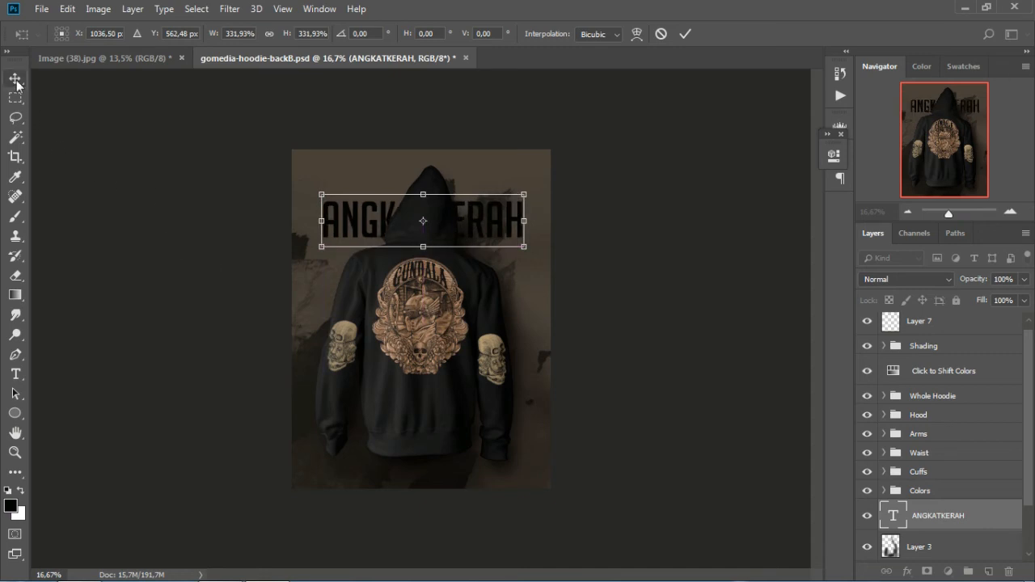
click(470, 236)
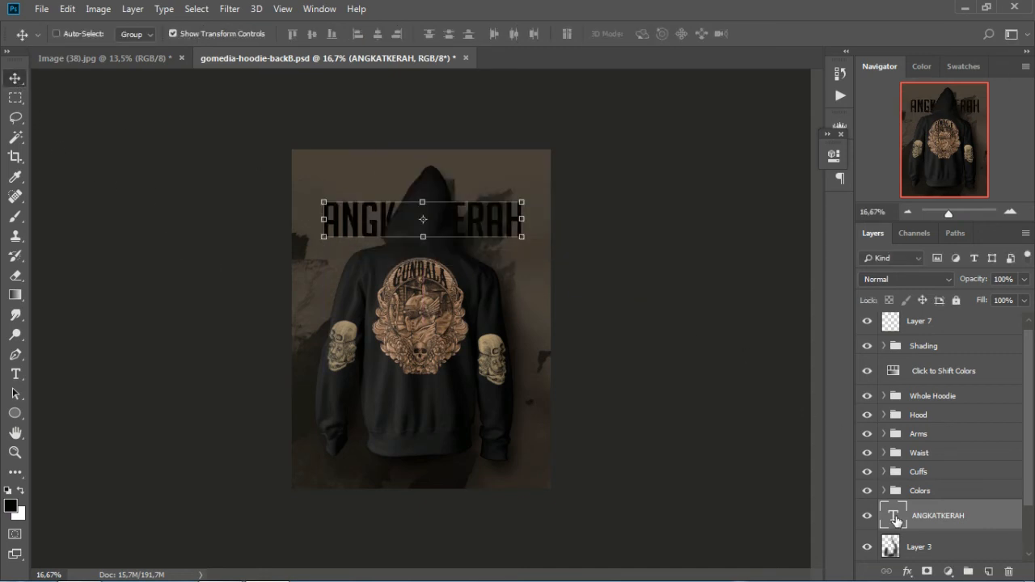
Step: Recolor the ANGKATKERAH text to white (ffffff) and lower its layer opacity to 59%
double_click(893, 515)
click(579, 35)
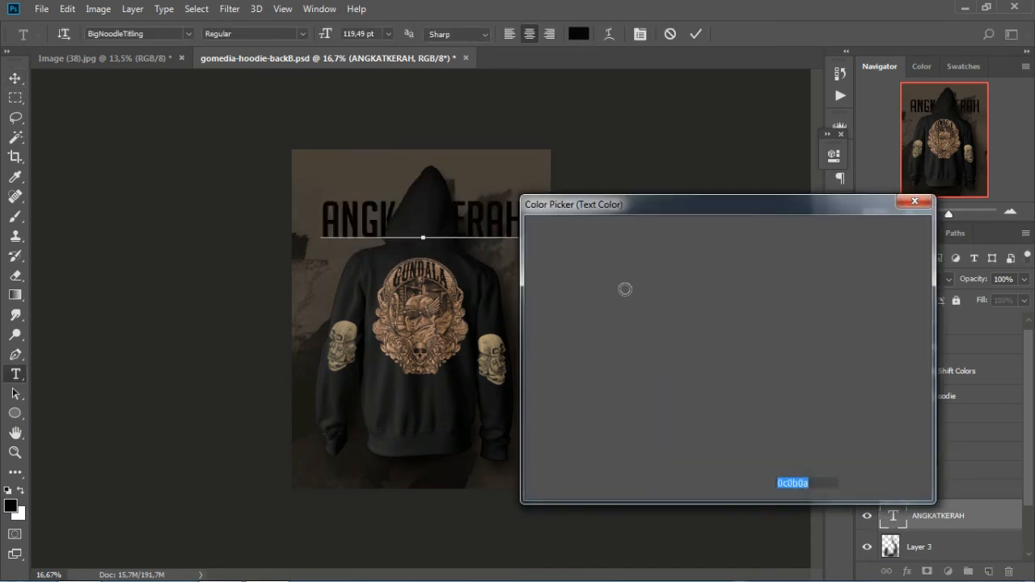
text(ffffff)
mouse_move(590, 283)
mouse_down()
mouse_move(533, 315)
mouse_move(553, 368)
mouse_move(532, 239)
mouse_up()
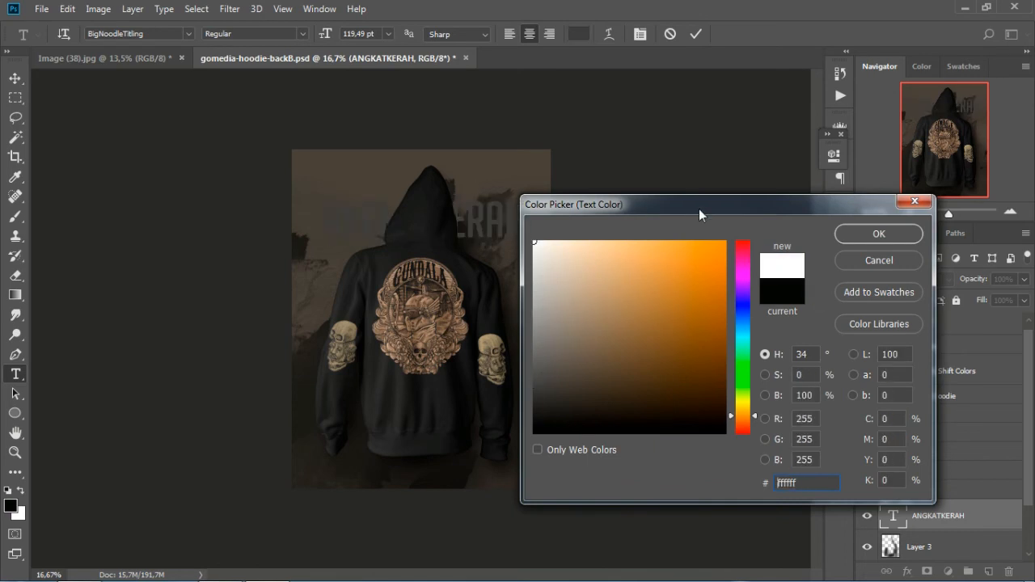
click(876, 237)
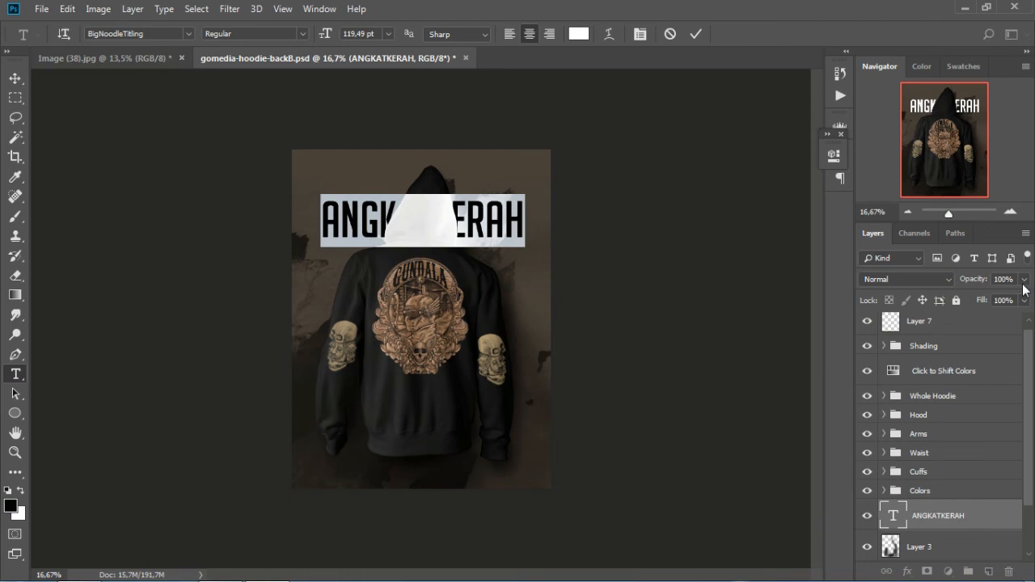
click(1024, 281)
drag(1016, 297, 995, 296)
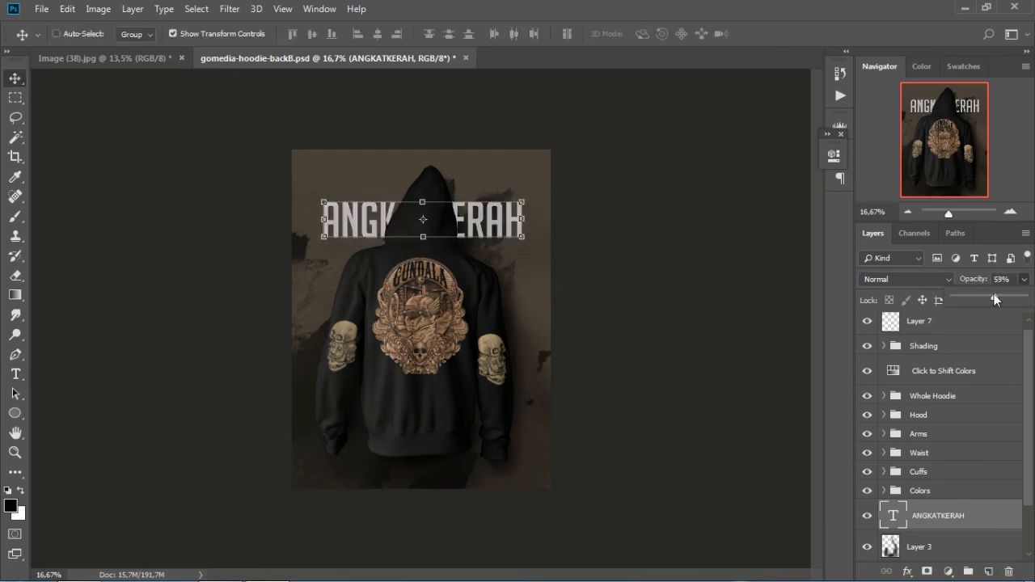
click(969, 498)
Step: Move the ANGKATKERAH text layer below Layer 3 and Layer 8, directly above Background
drag(926, 519, 924, 557)
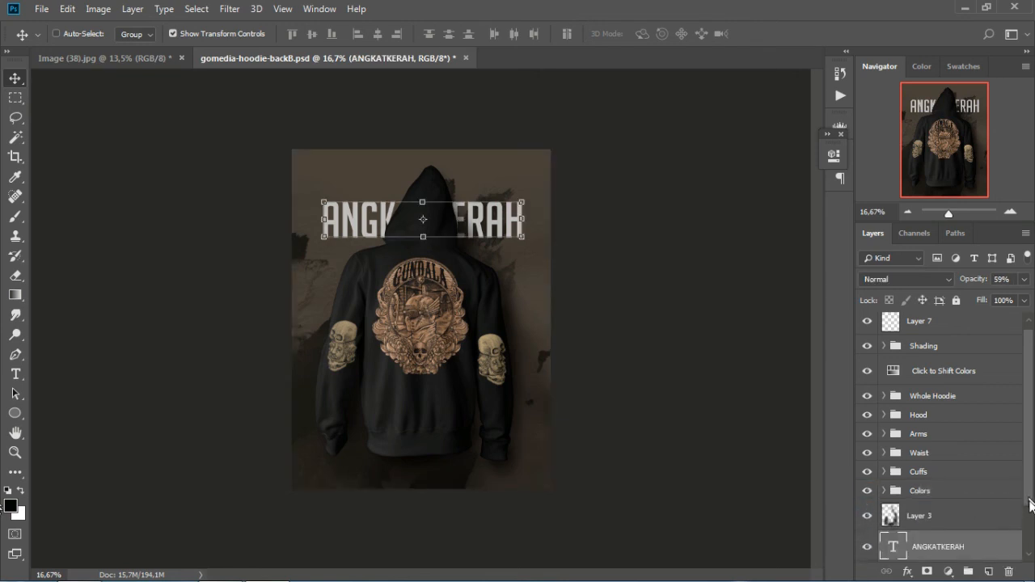
drag(1030, 499, 1030, 519)
drag(917, 525, 919, 560)
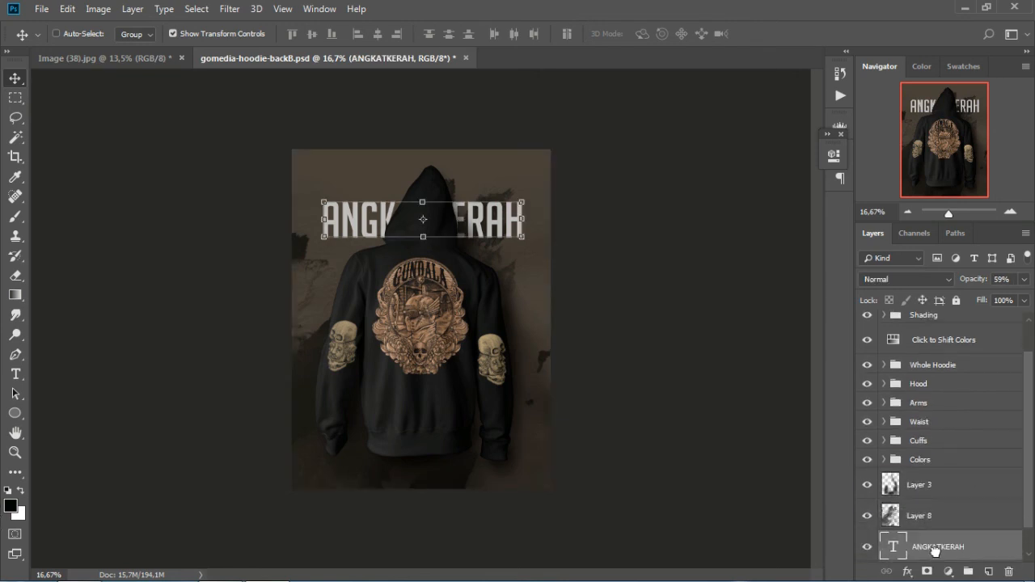
drag(1031, 502, 1031, 517)
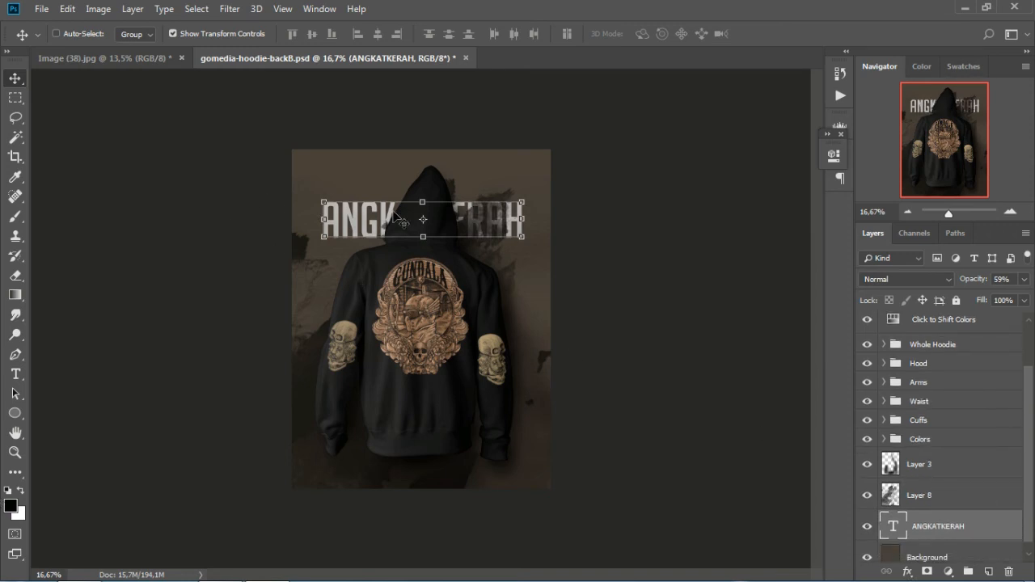
Step: Reduce the ANGKATKERAH text layer's opacity to 25%
click(1025, 279)
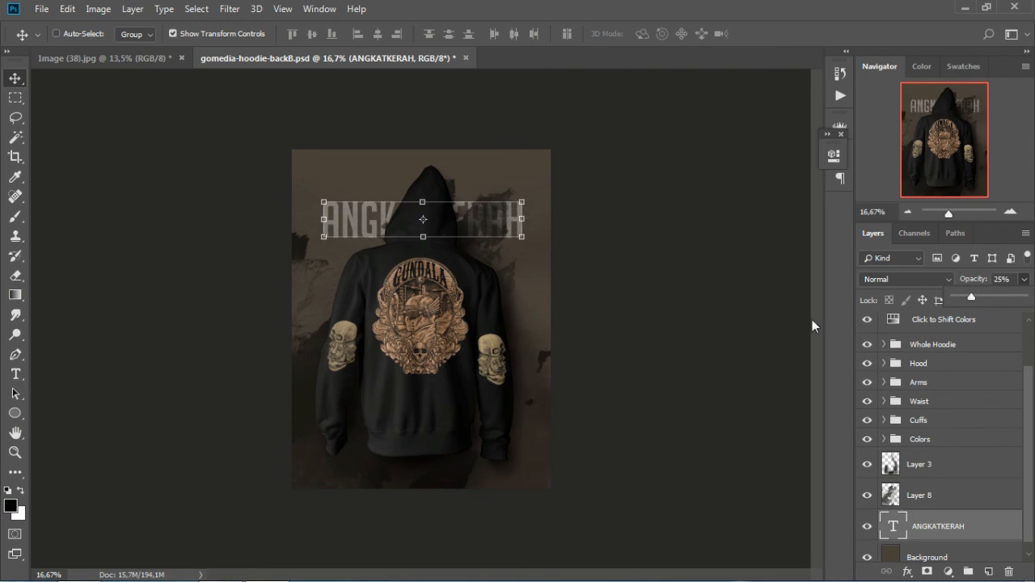
click(15, 97)
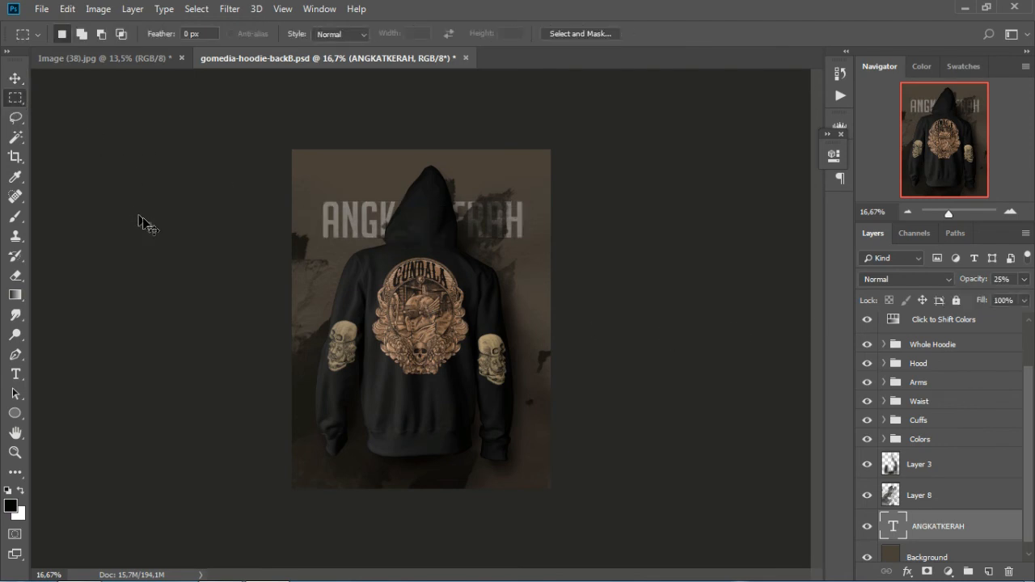
key(ctrl+minus)
key(ctrl+plus)
key(ctrl+plus)
key(ctrl+minus)
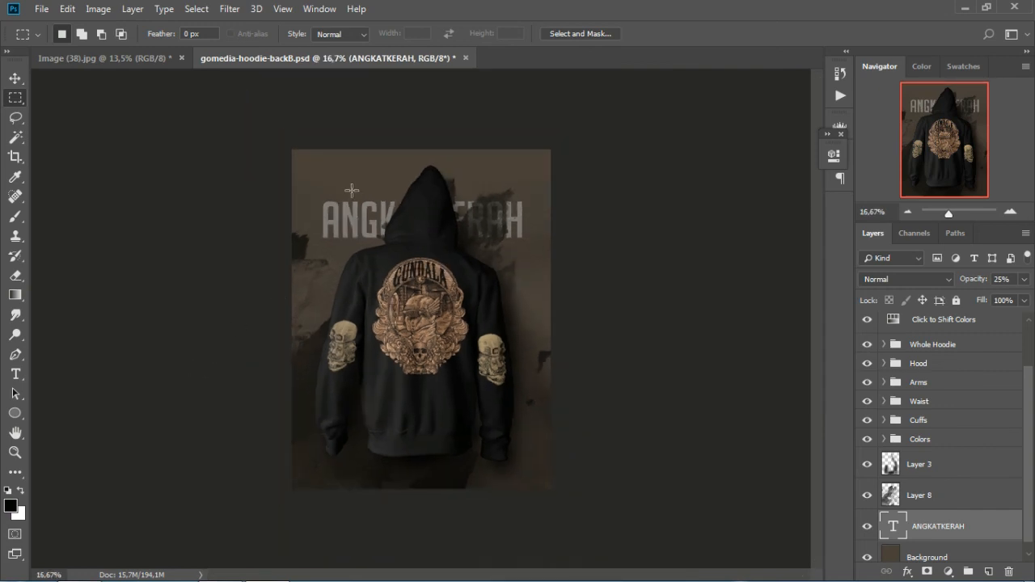